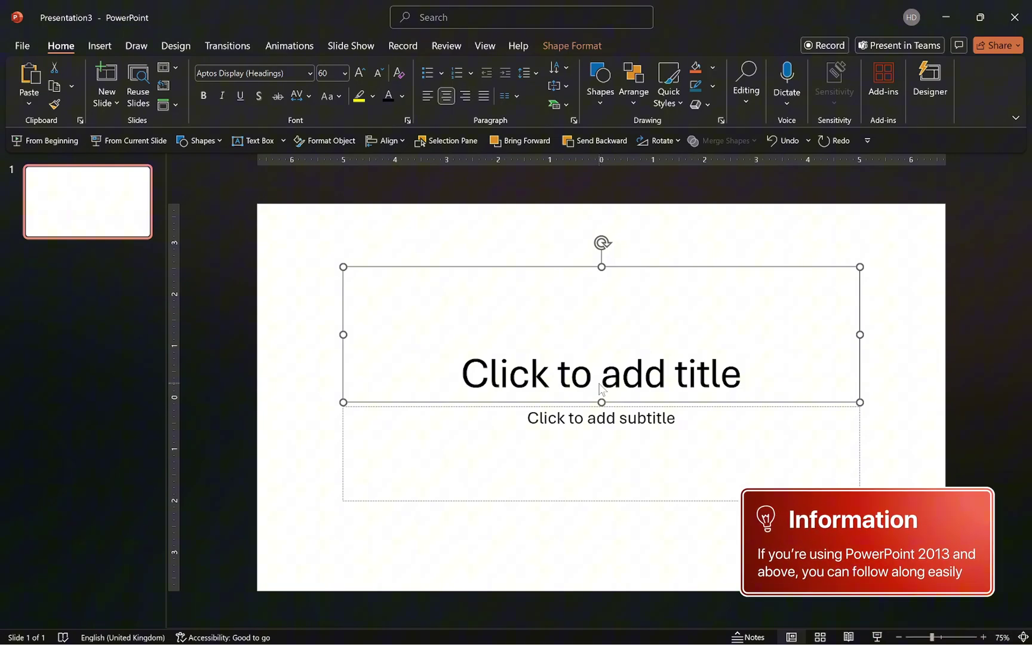
Change slide 1 to the Blank layout.
right_click(124, 215)
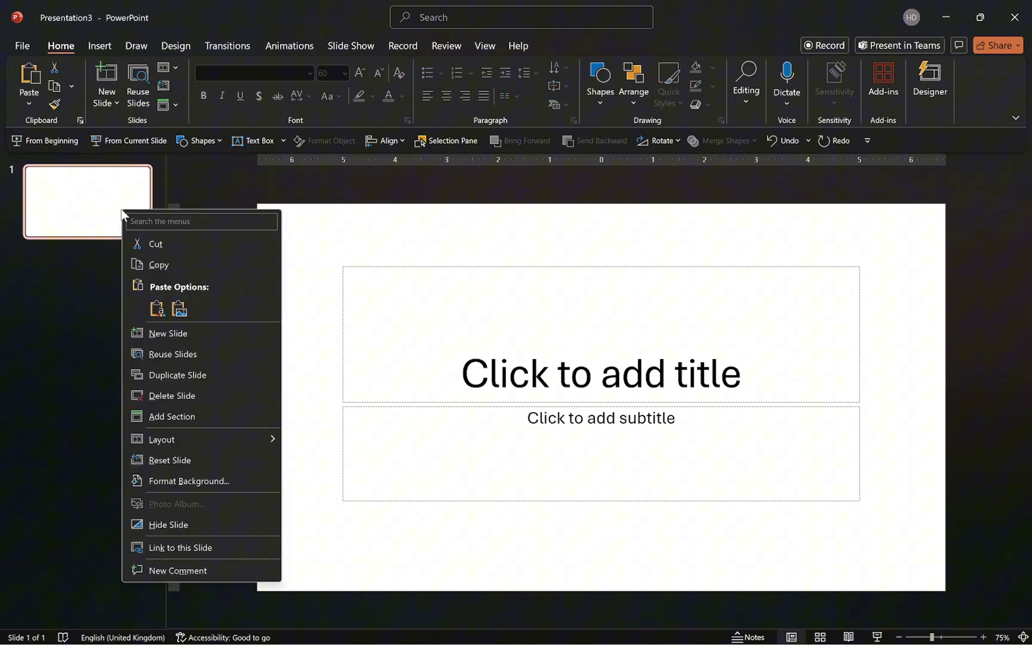
mouse_move(251, 438)
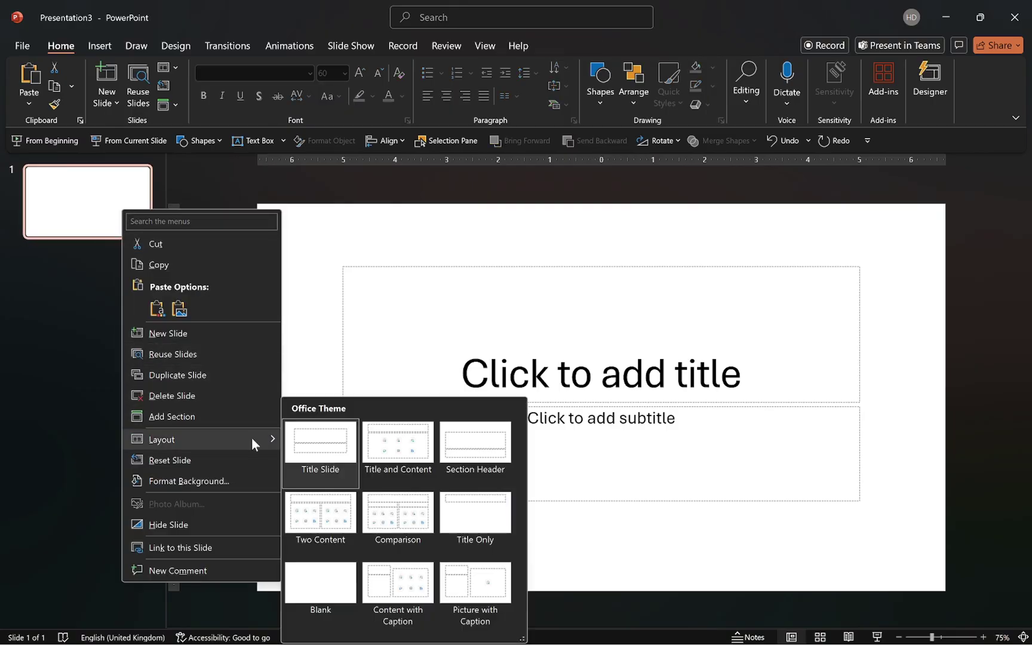
click(329, 582)
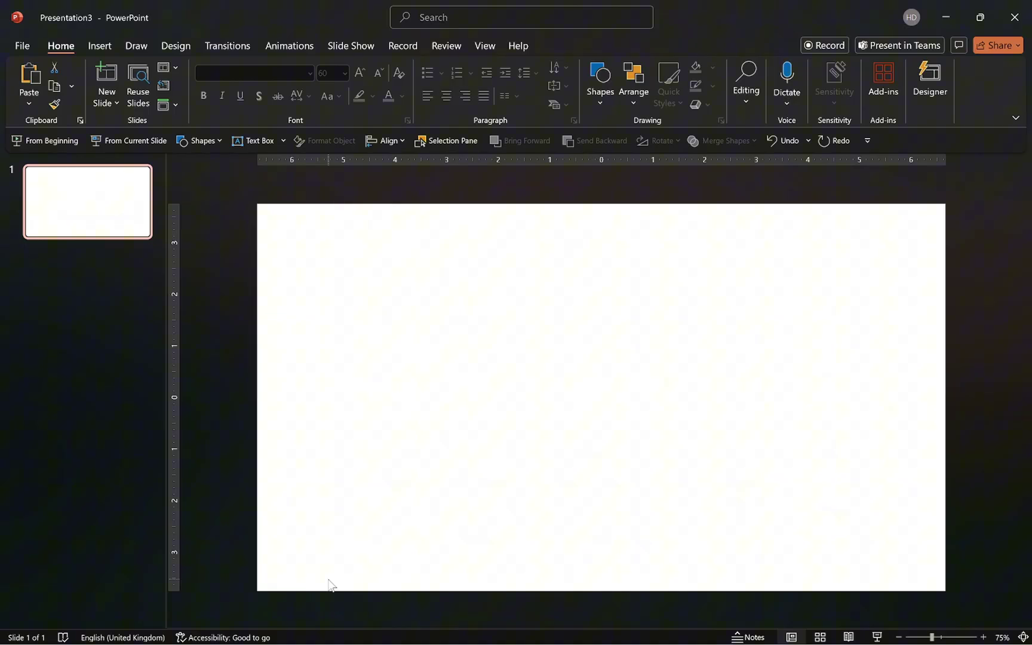
Open Slide Master view, close it, then return to Normal view from the status bar.
click(482, 48)
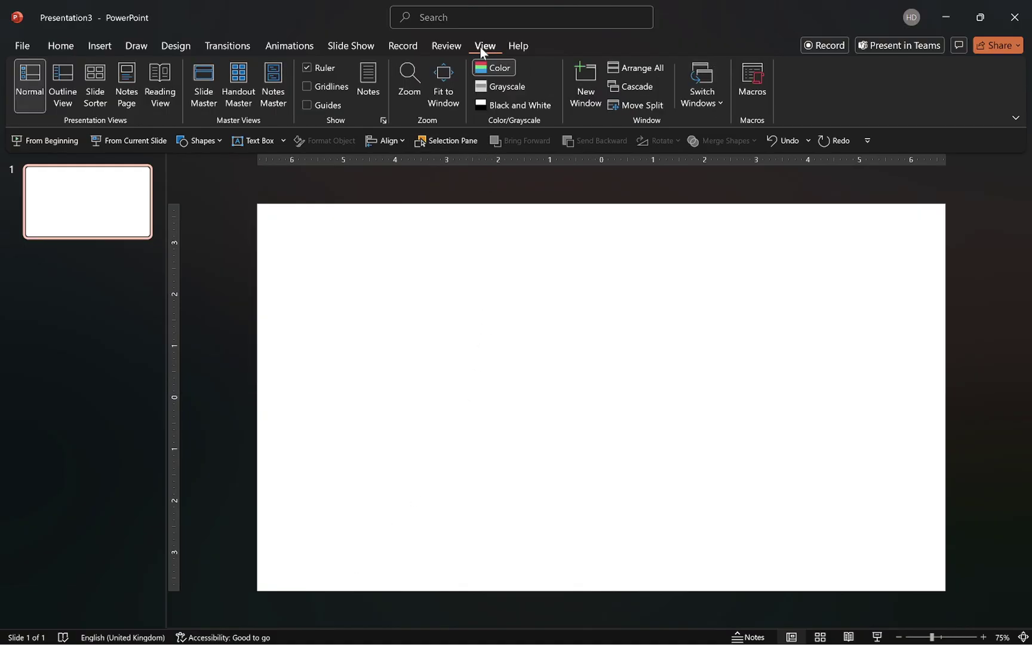
click(199, 94)
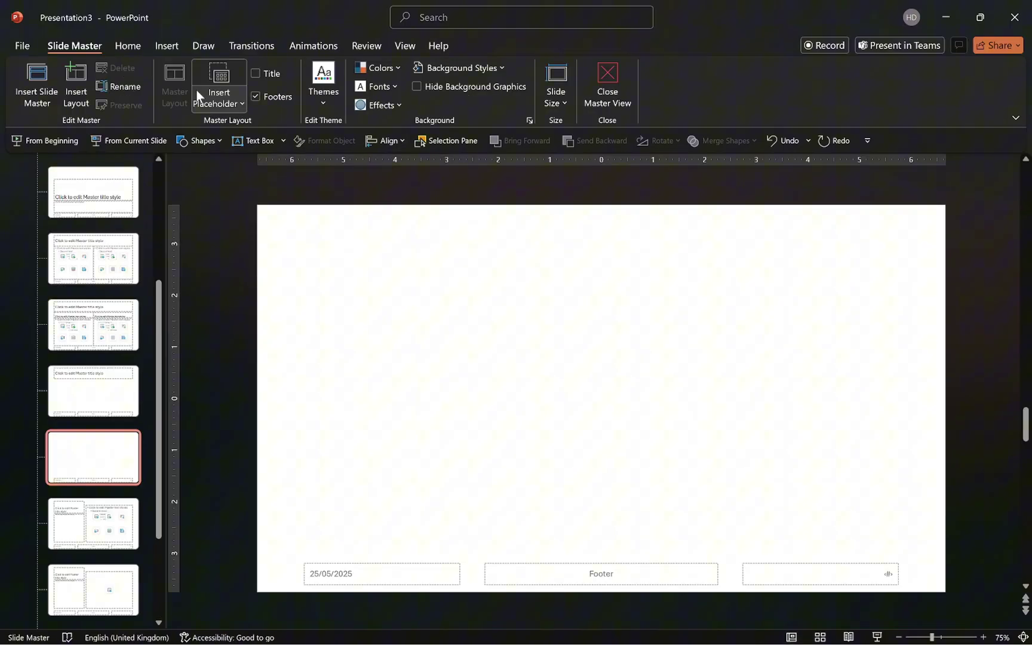
click(609, 94)
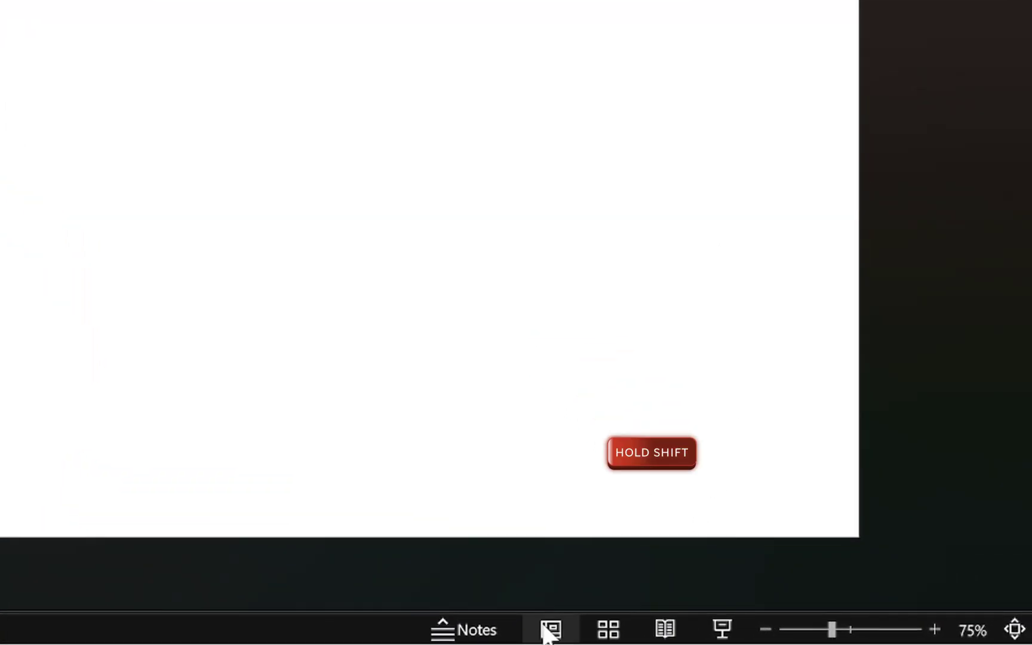
shift+click(549, 631)
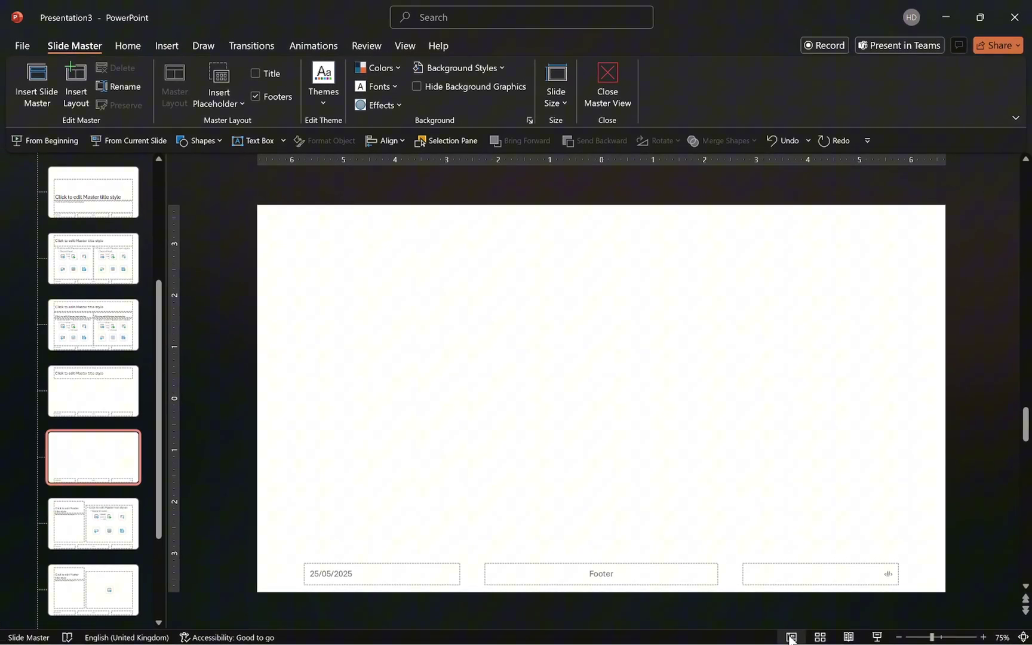
click(791, 636)
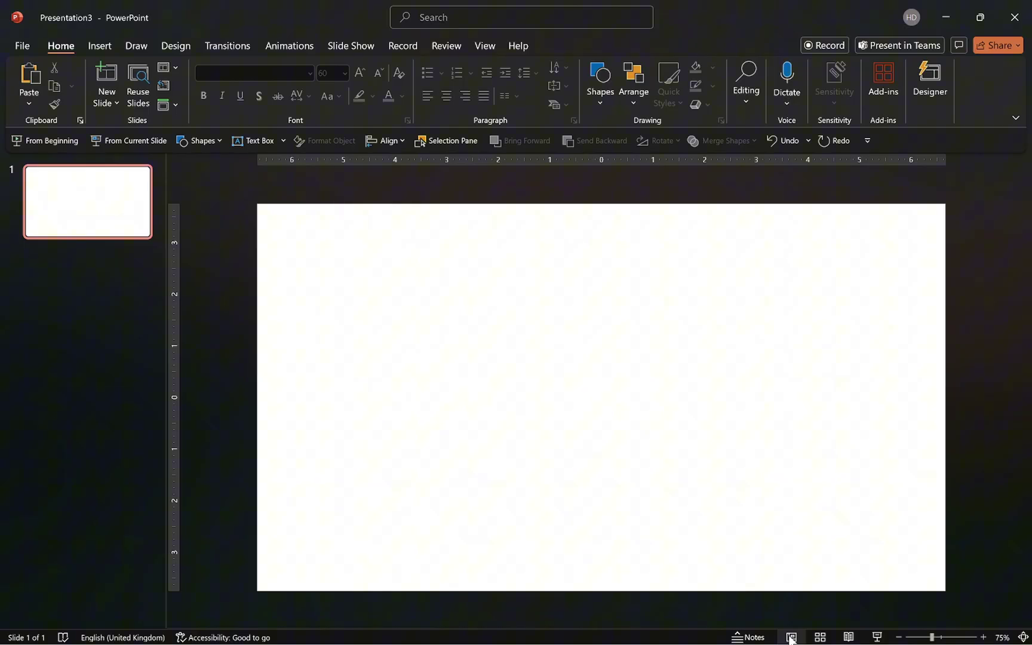
Open and close Slide Master view with Alt, W, M and Alt, M, C, then begin reopening it.
key(alt)
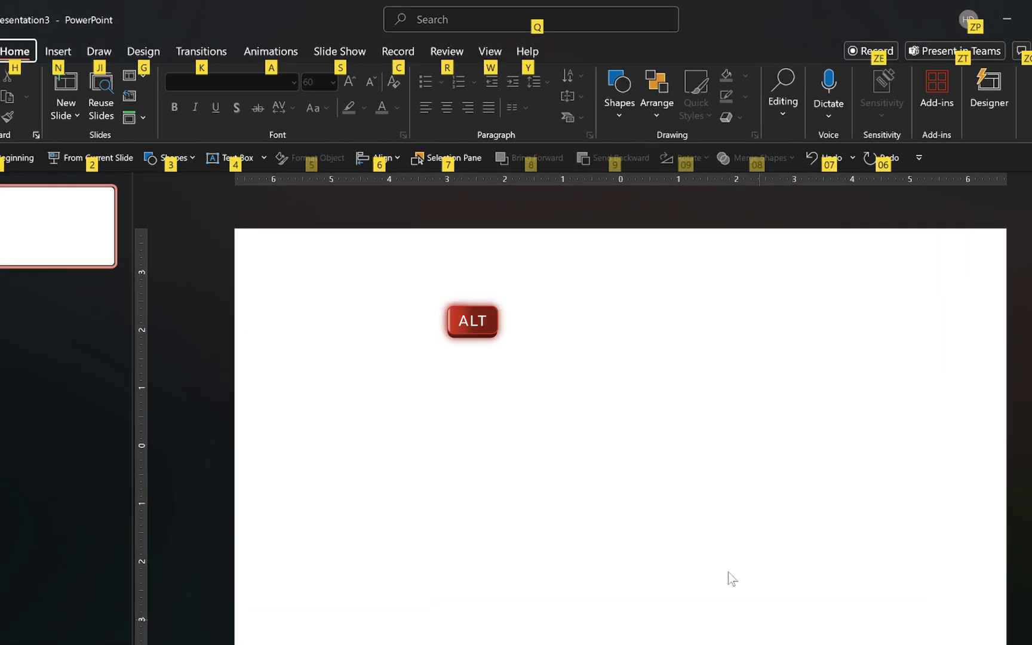
key(w)
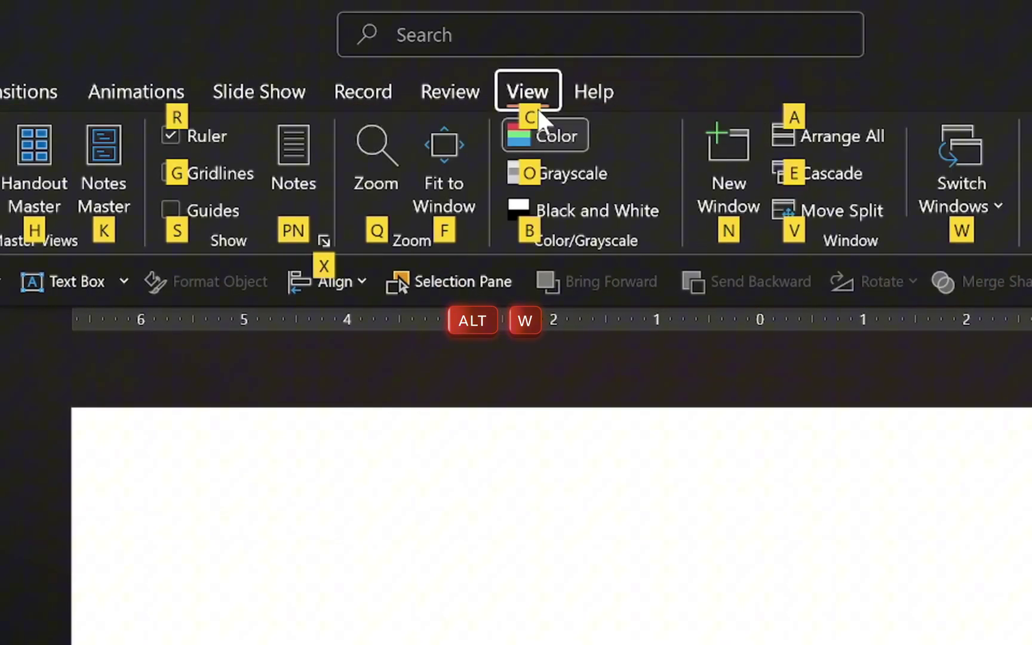
key(m)
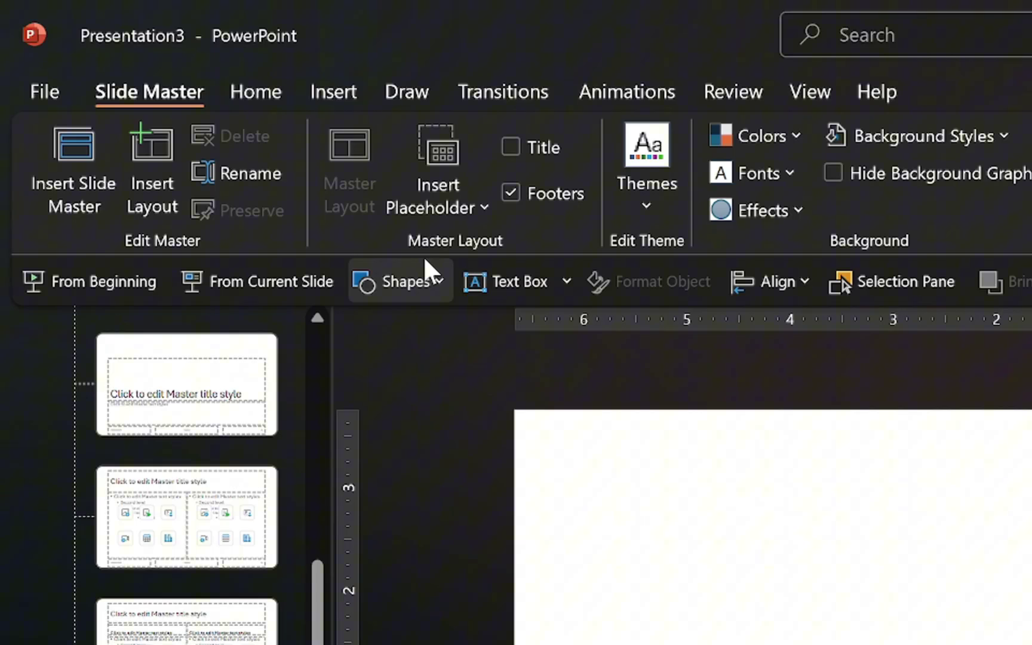
key(alt)
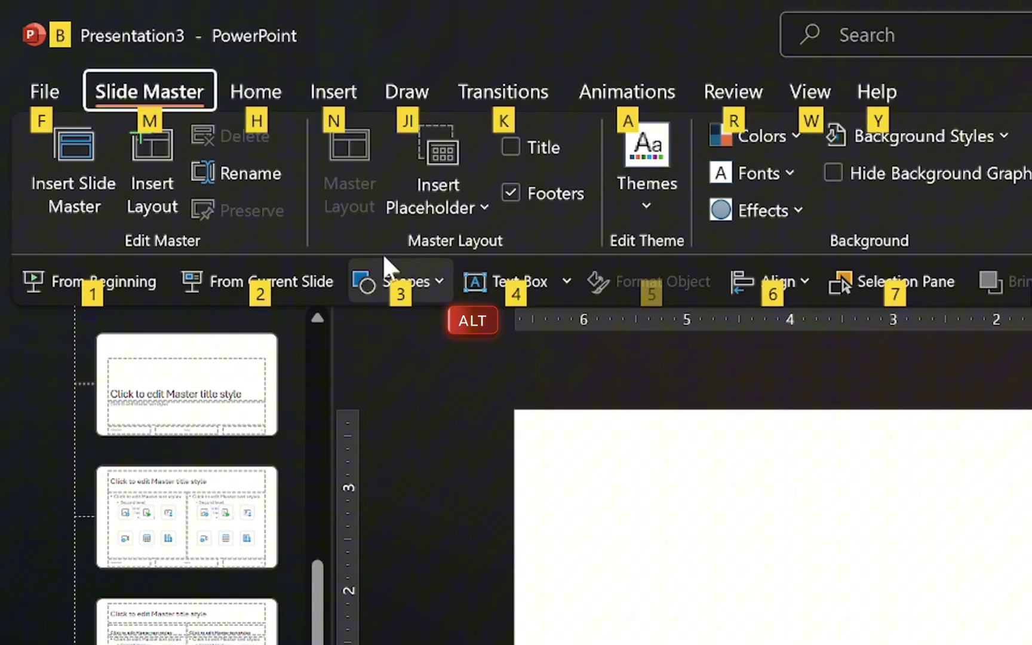
key(m)
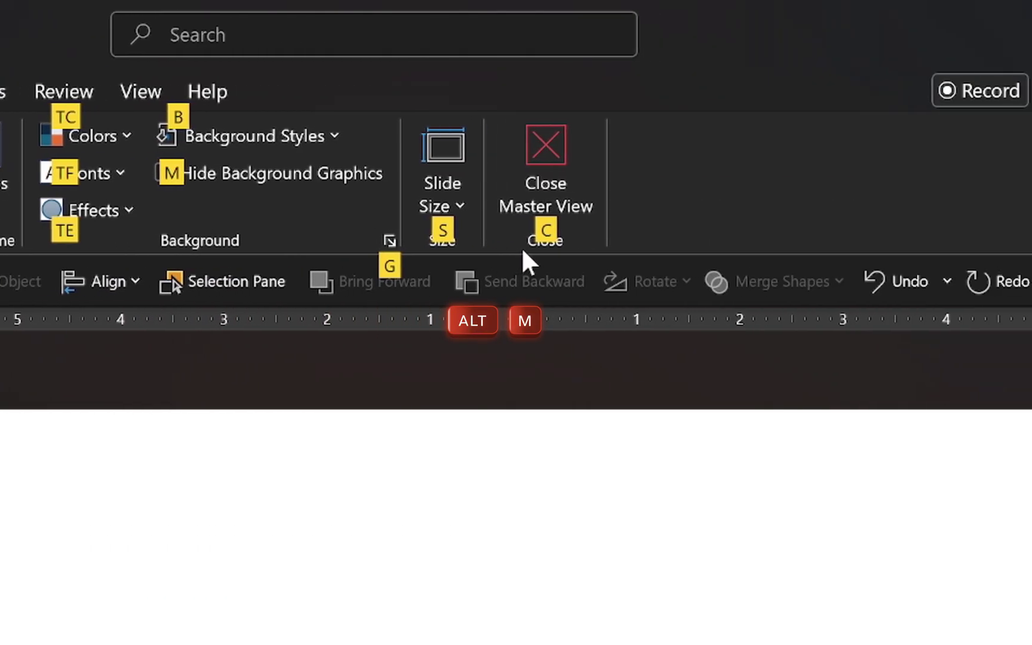
key(c)
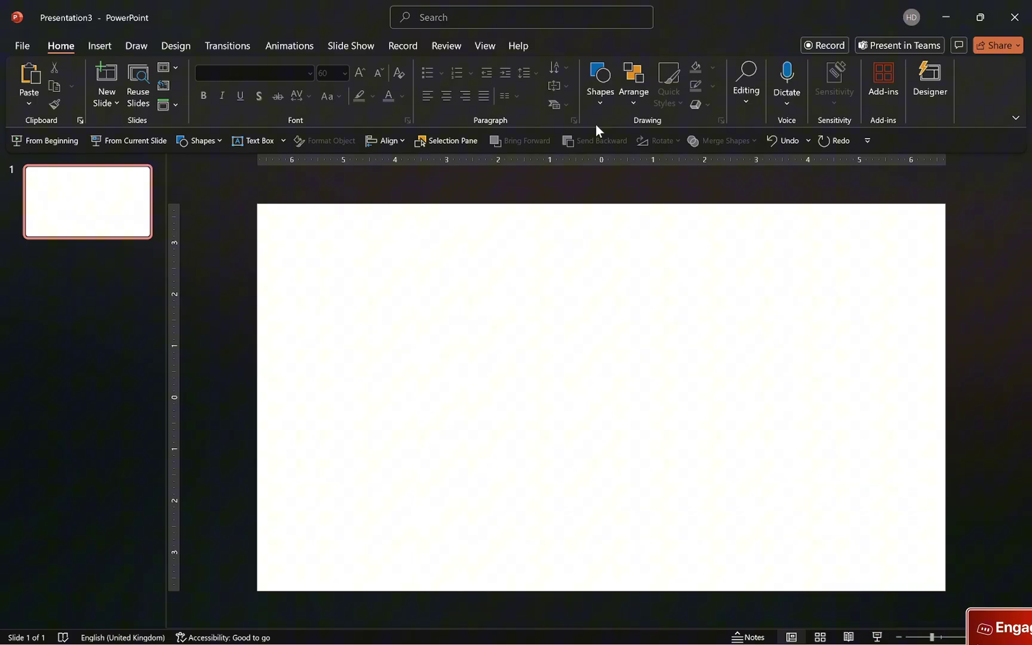
key(alt)
Reopen Slide Master view and delete every layout except Blank.
key(w)
key(m)
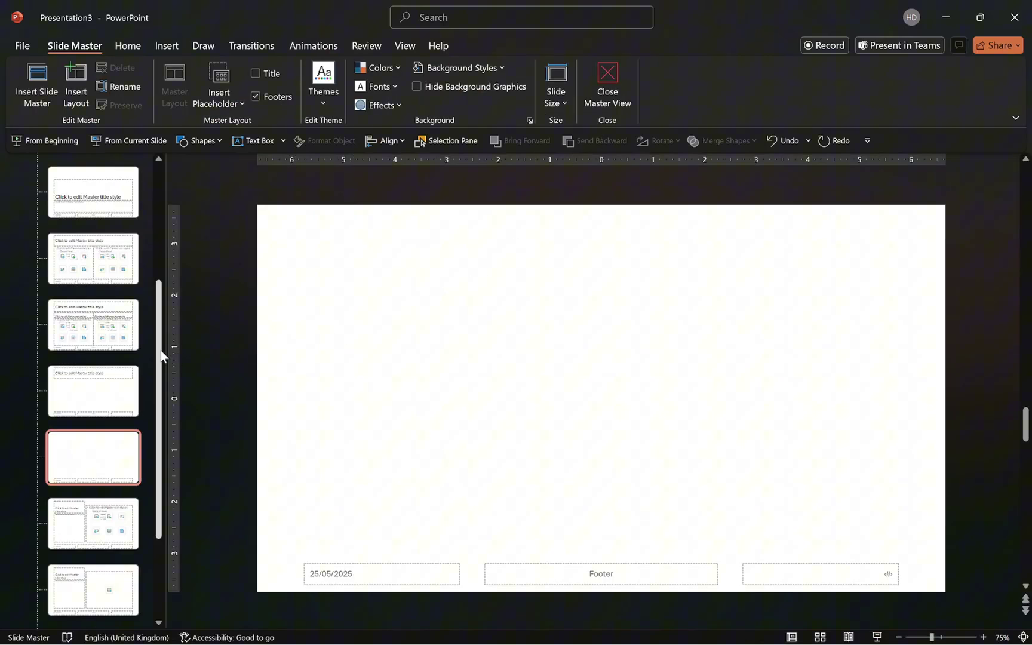
scroll(165, 334, up, 5)
click(115, 281)
scroll(95, 388, down, 10)
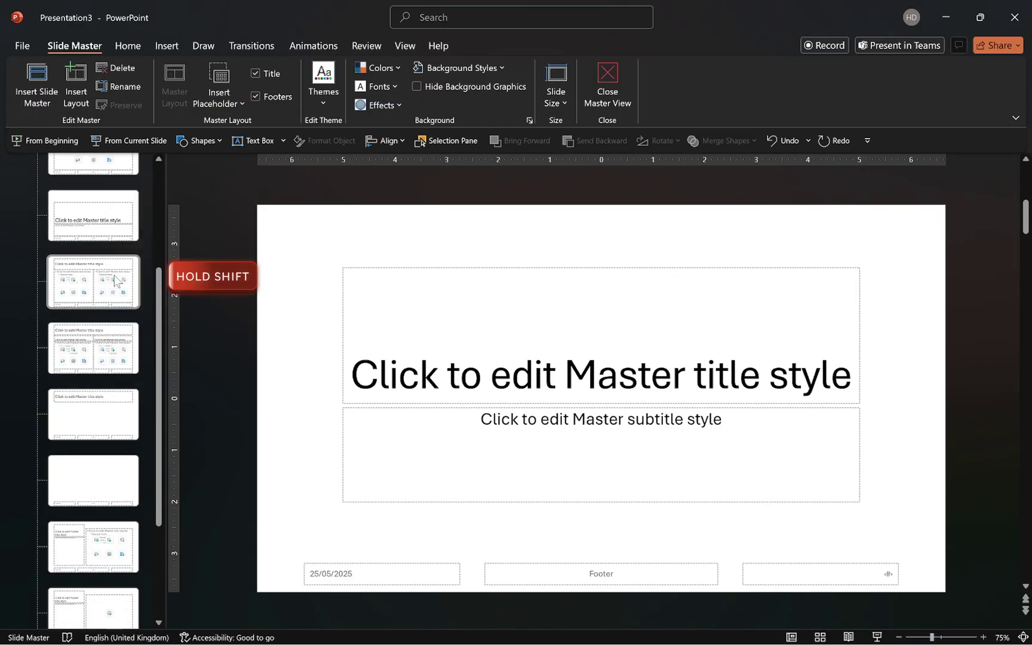
shift+click(114, 601)
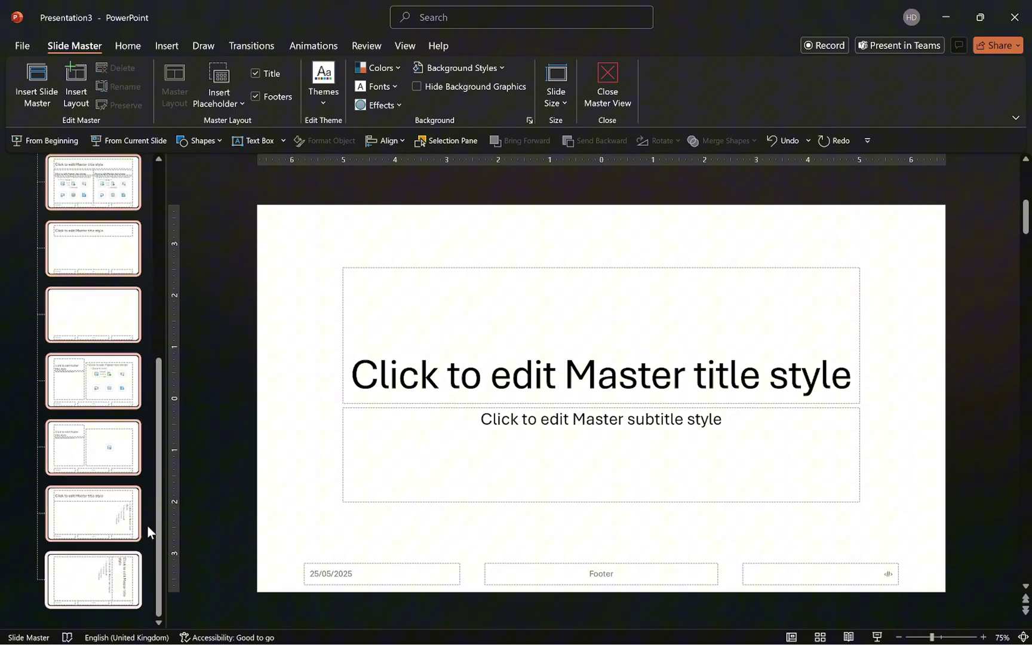
ctrl+click(84, 310)
key(Delete)
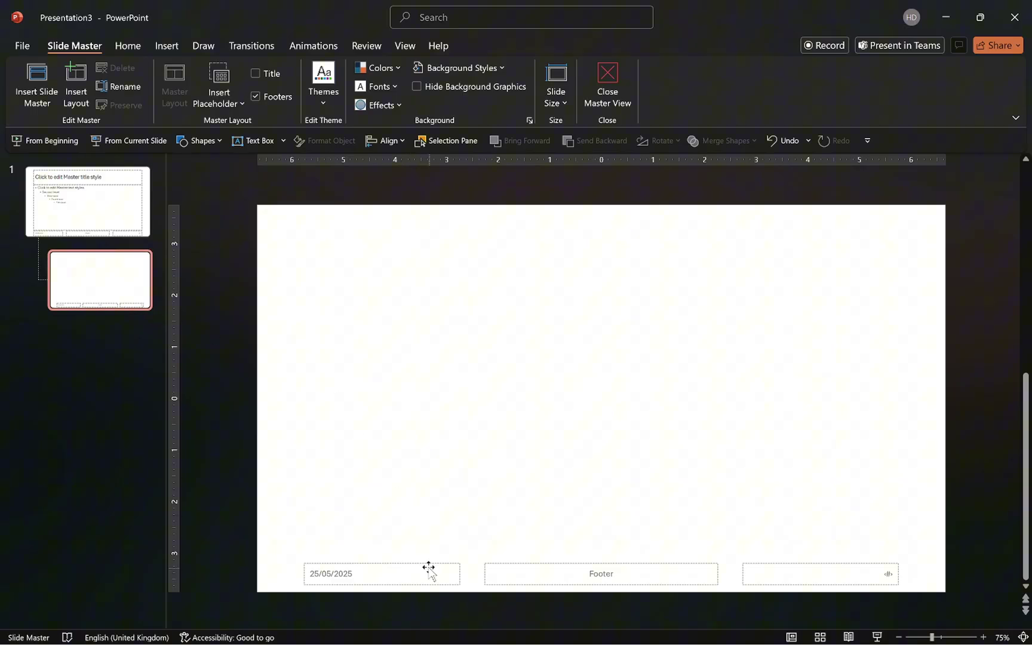
Delete the Blank layout's date and footer boxes and every placeholder on the master.
shift+click(452, 565)
shift+click(514, 566)
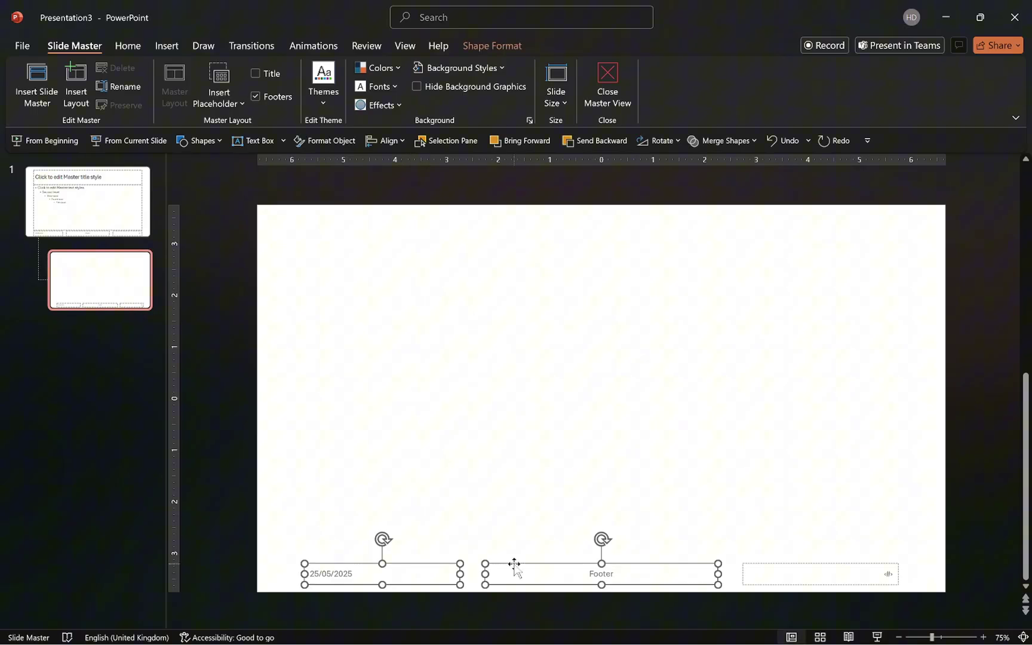
key(Delete)
click(119, 215)
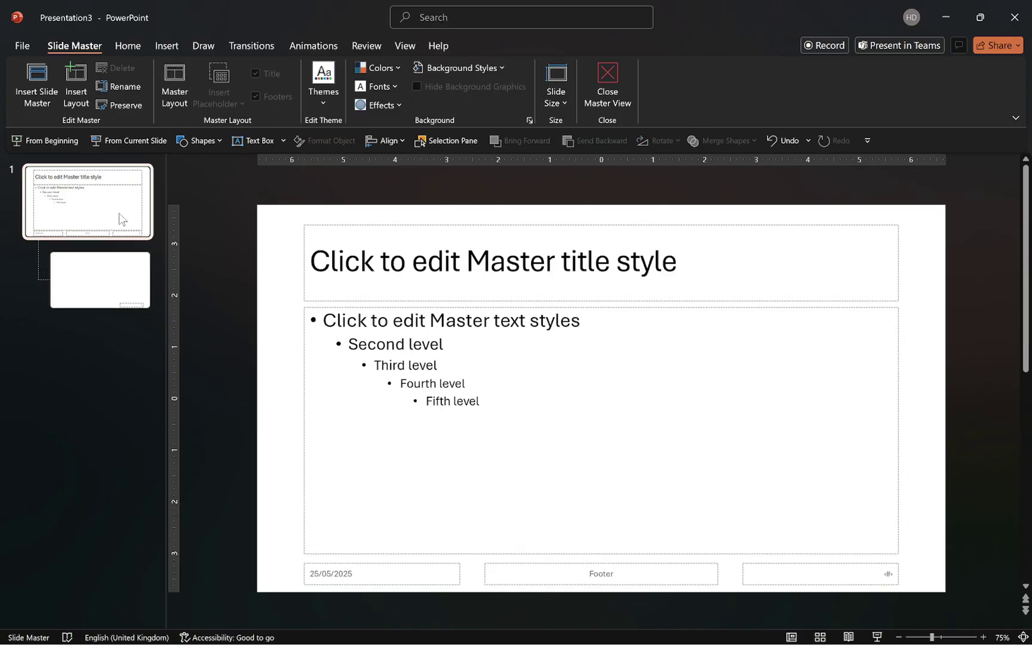
key(ctrl+a)
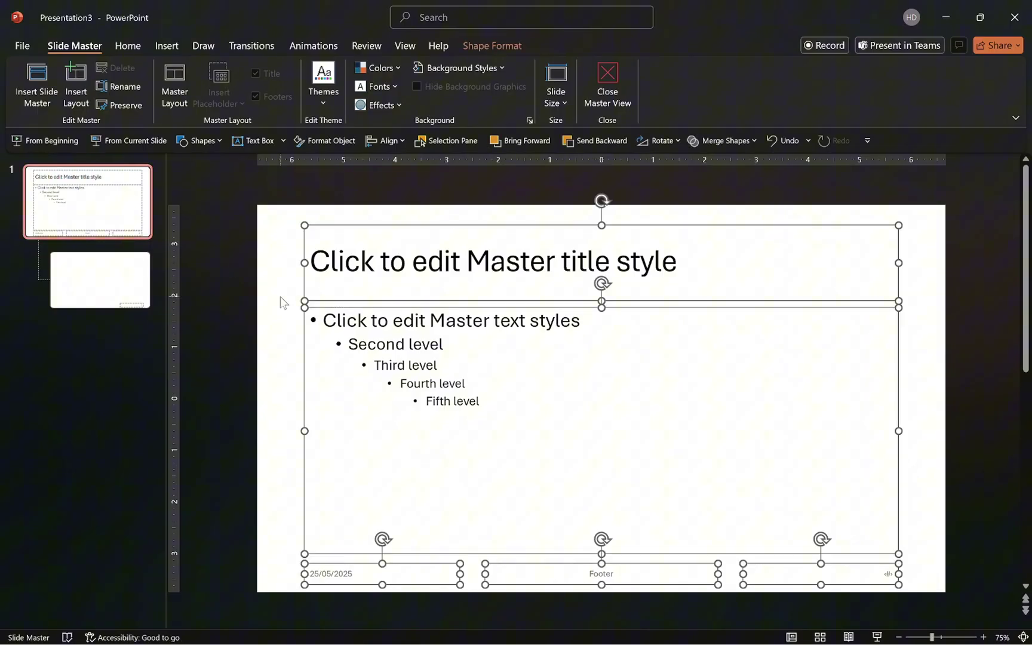
key(Delete)
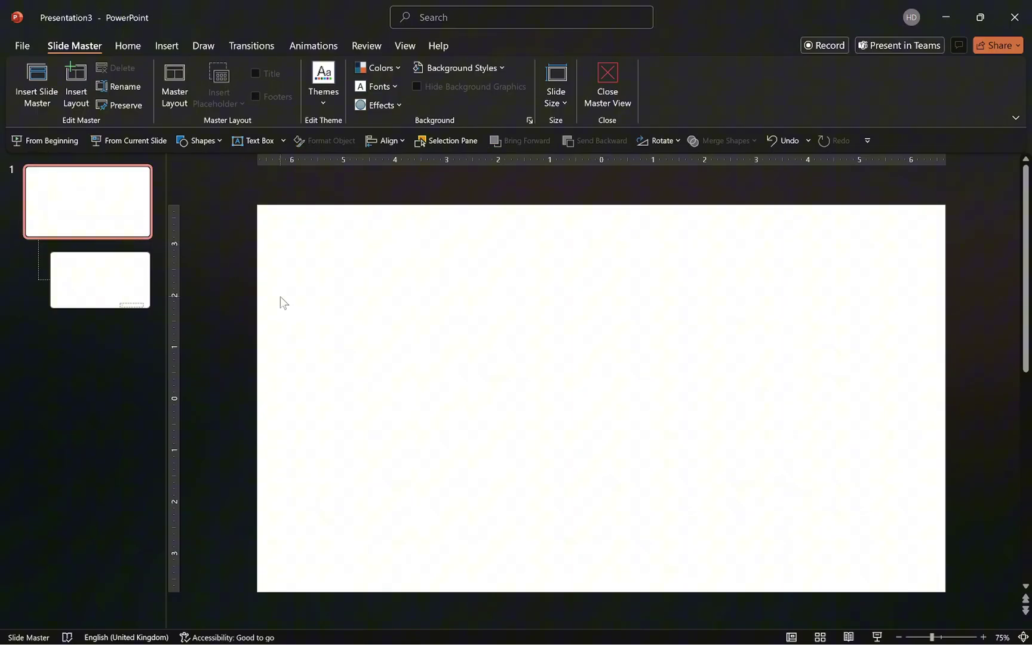
Turn on slide numbers for all slides via Header & Footer.
click(169, 47)
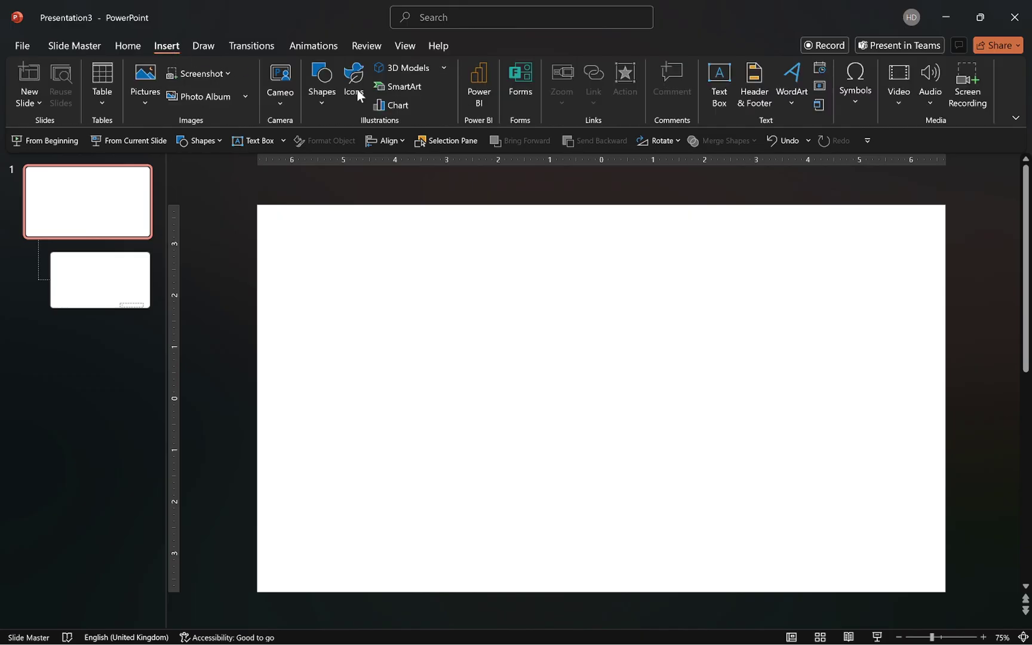
click(755, 86)
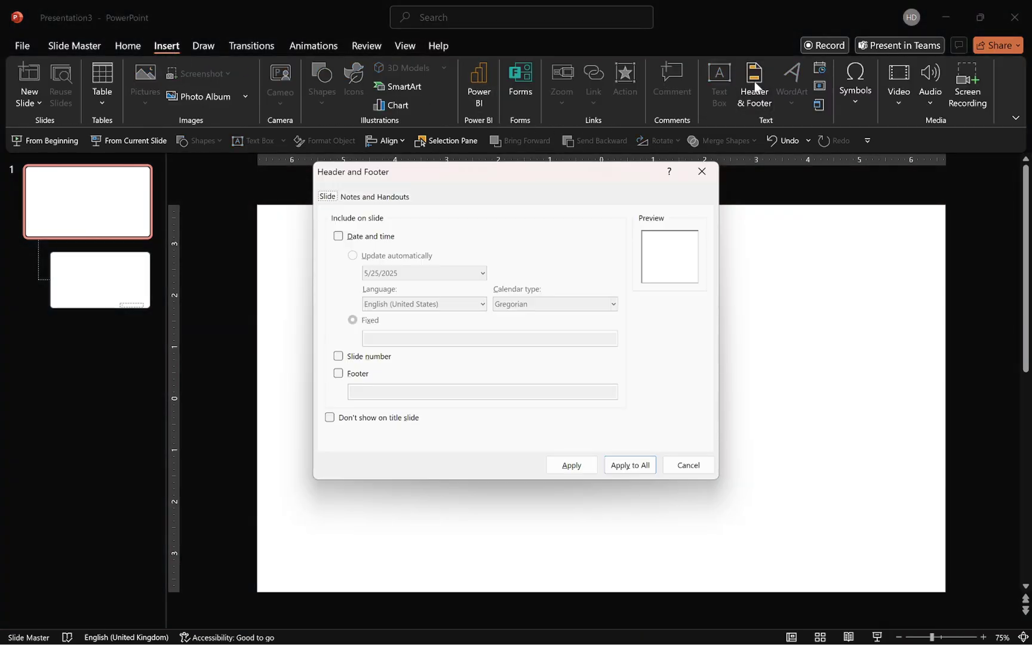
click(339, 358)
click(630, 465)
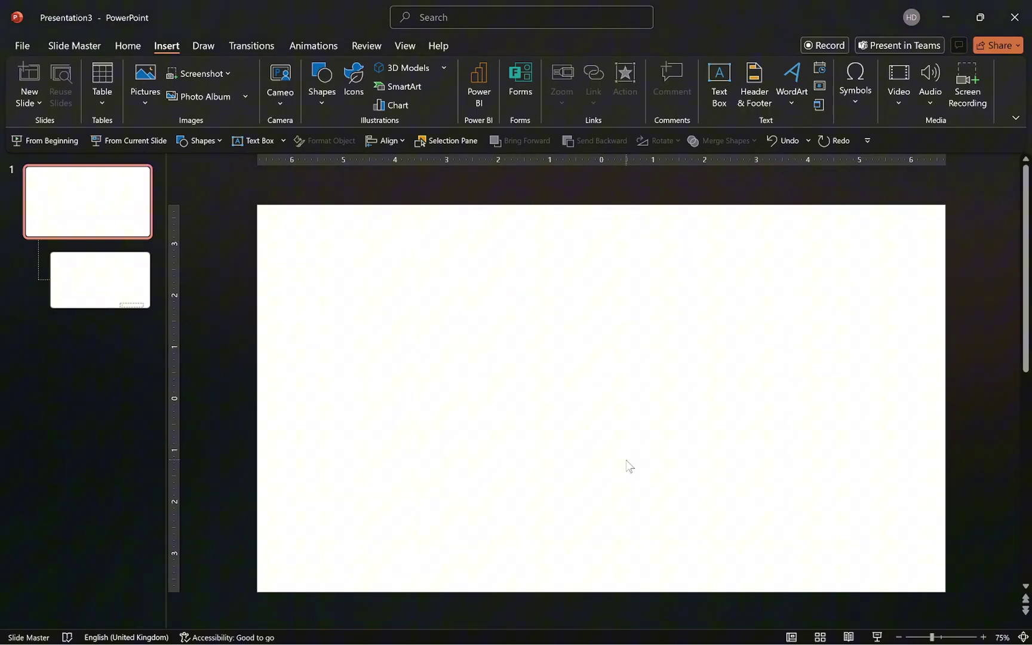
Add a title placeholder to the Blank layout.
click(113, 281)
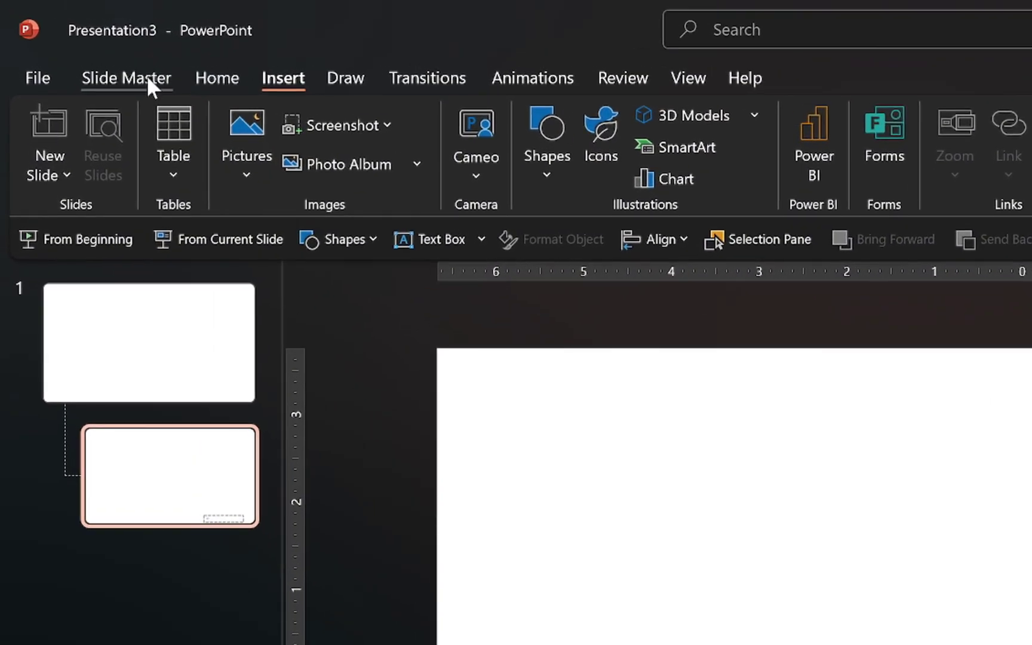
click(144, 73)
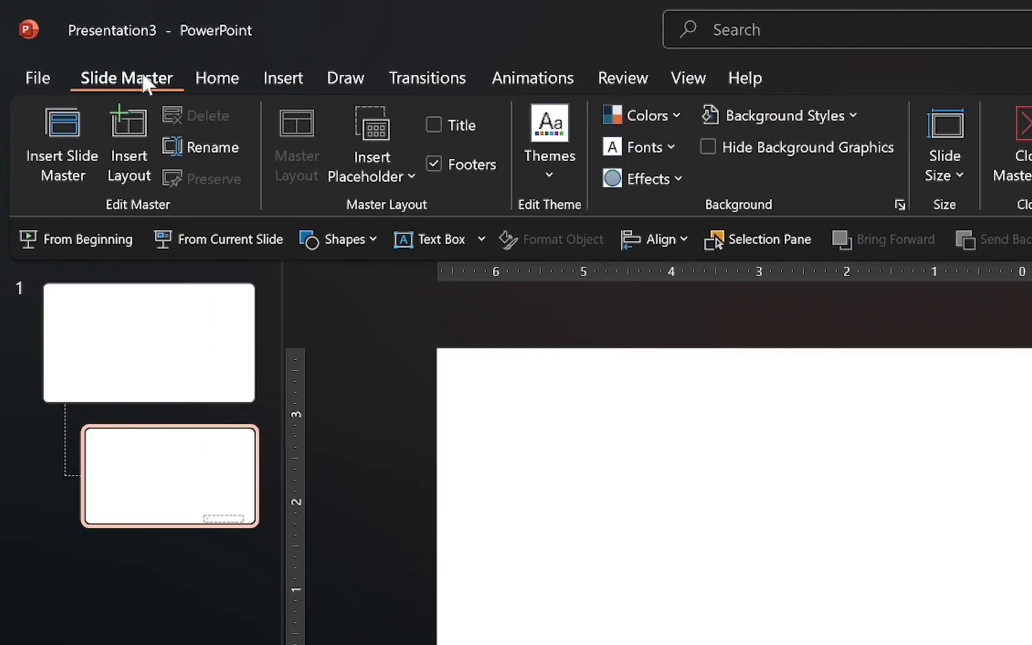
click(436, 123)
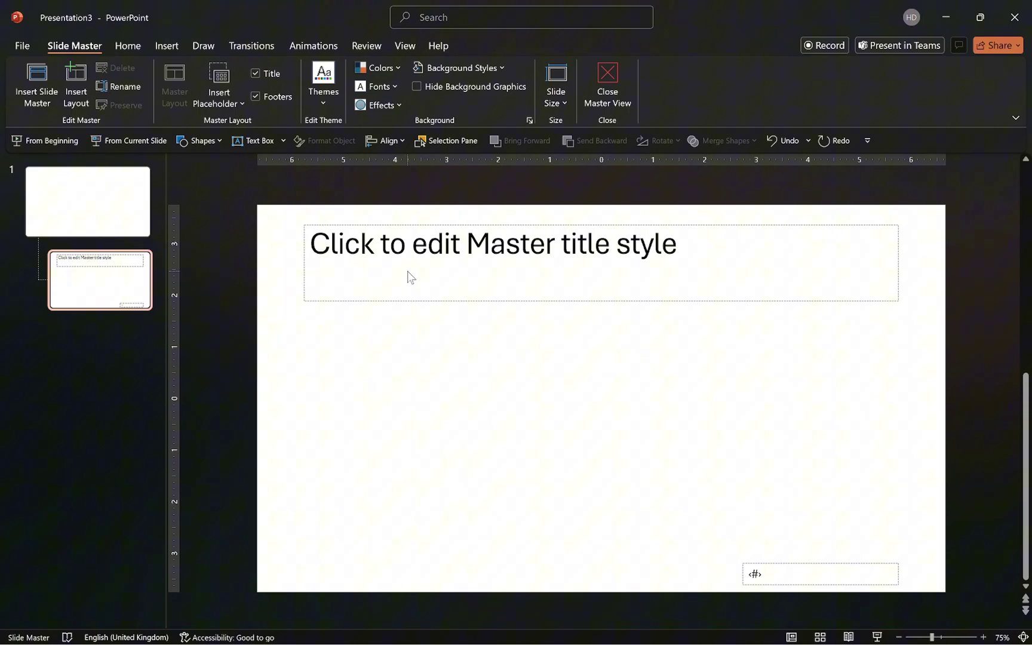
Apply the Office 2013 - 2022 colour scheme to the slide master.
click(409, 276)
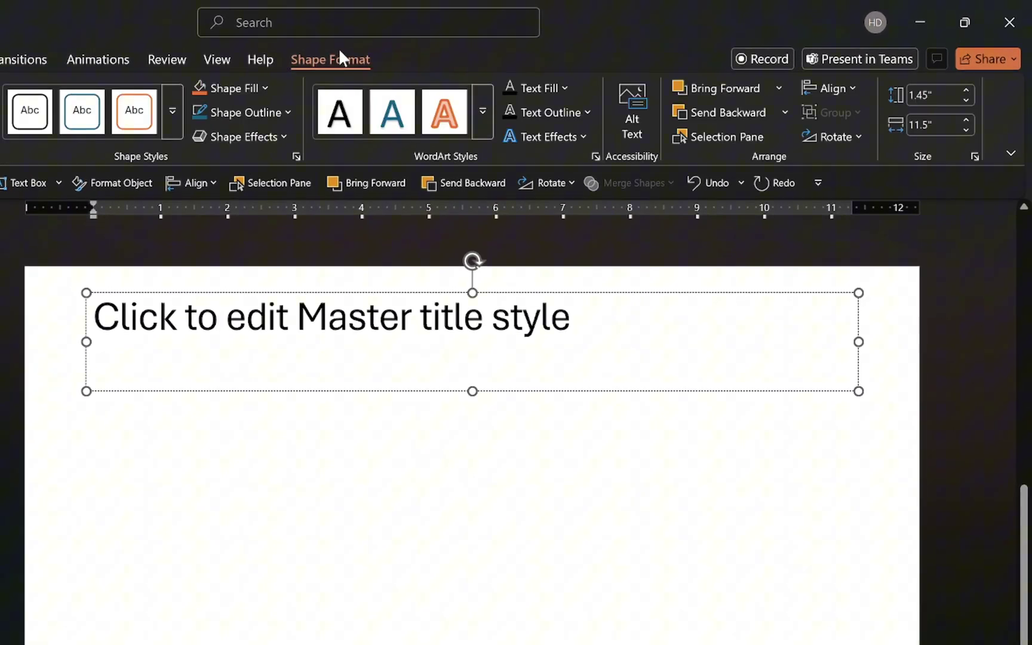
click(557, 87)
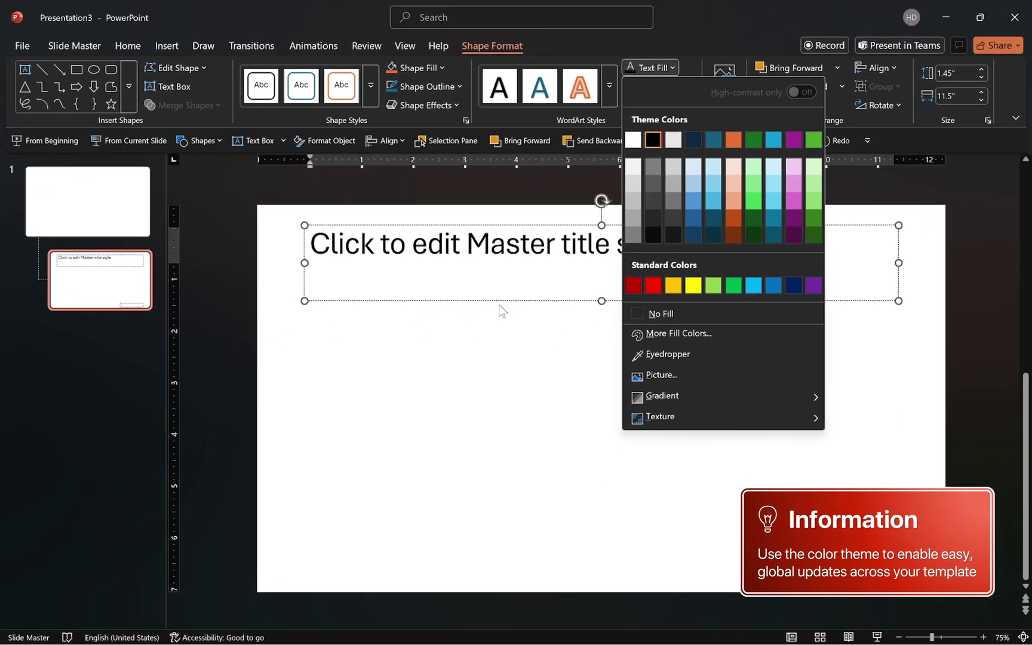
click(338, 397)
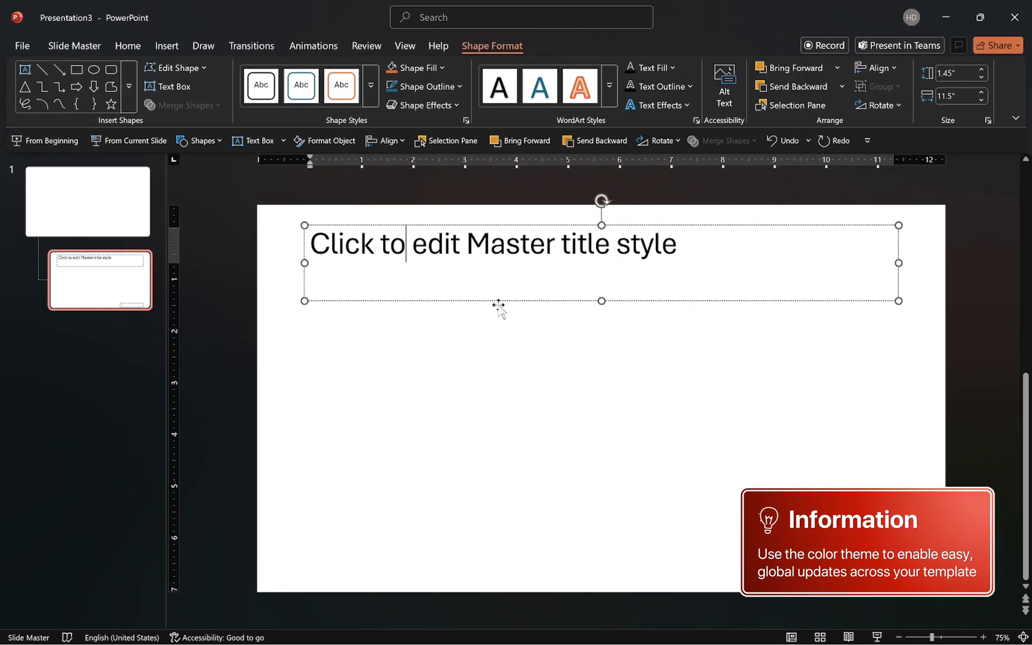
click(103, 47)
click(392, 68)
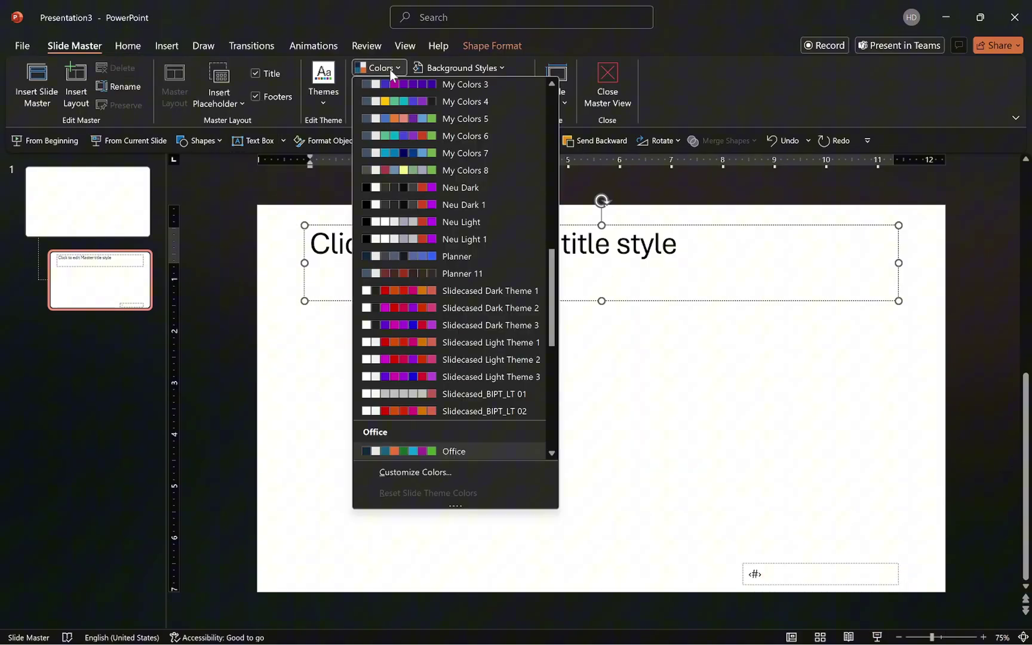
scroll(536, 344, down, 5)
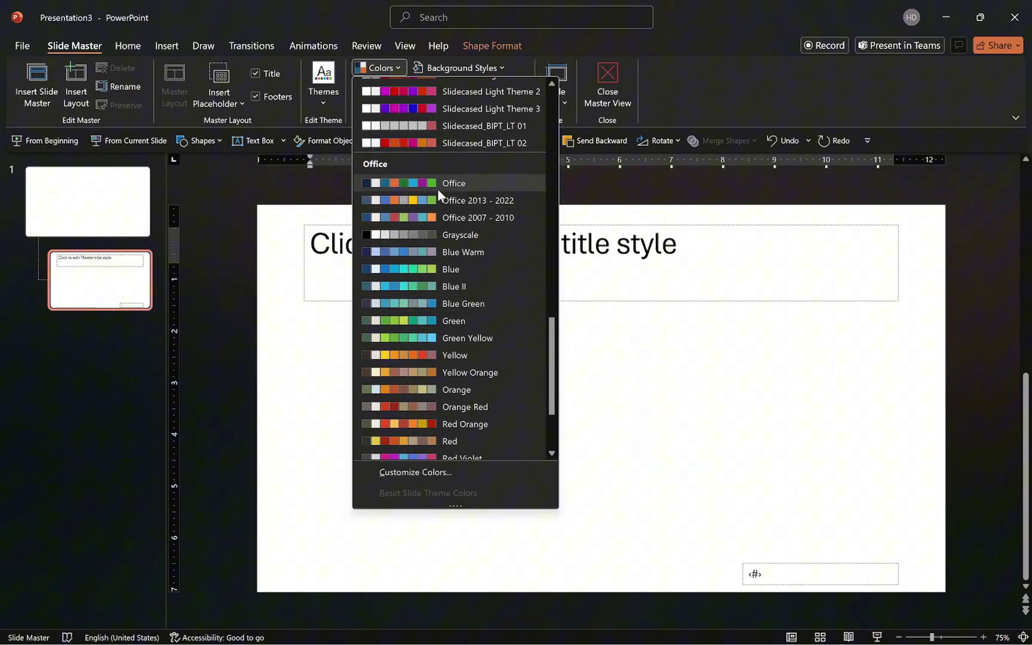
right_click(478, 198)
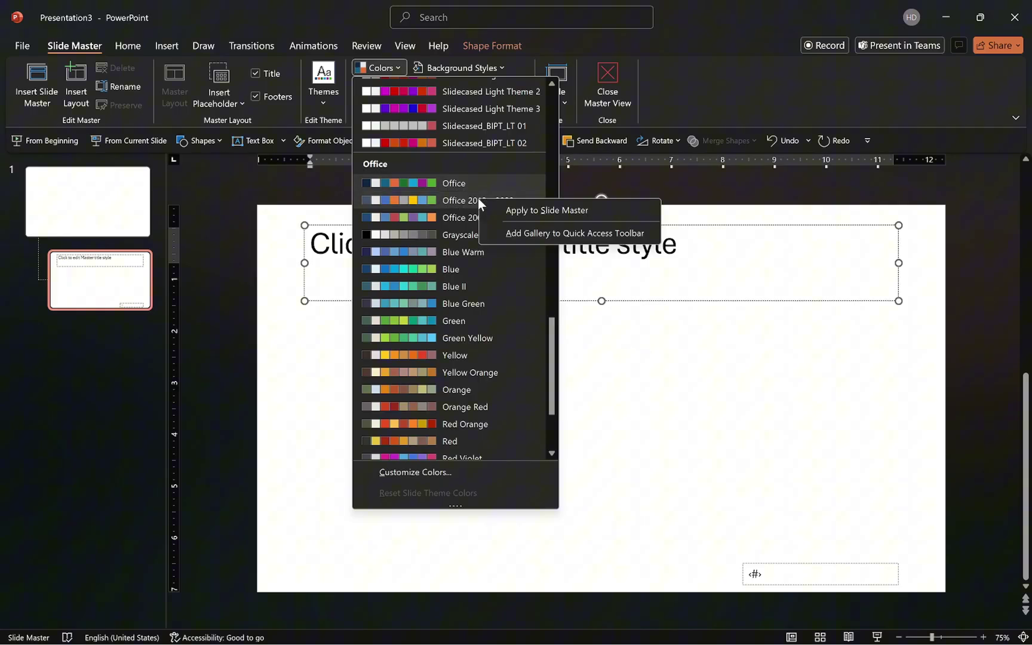
click(525, 208)
Review the title placeholder's fill colours, then reopen the theme colour schemes list.
click(492, 48)
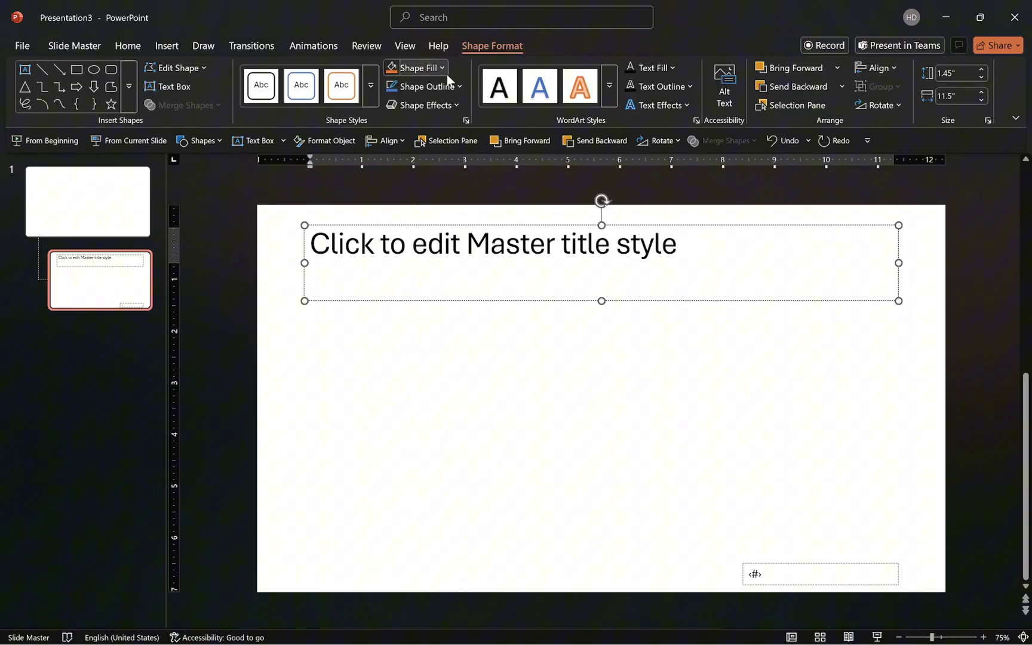
click(444, 69)
click(86, 47)
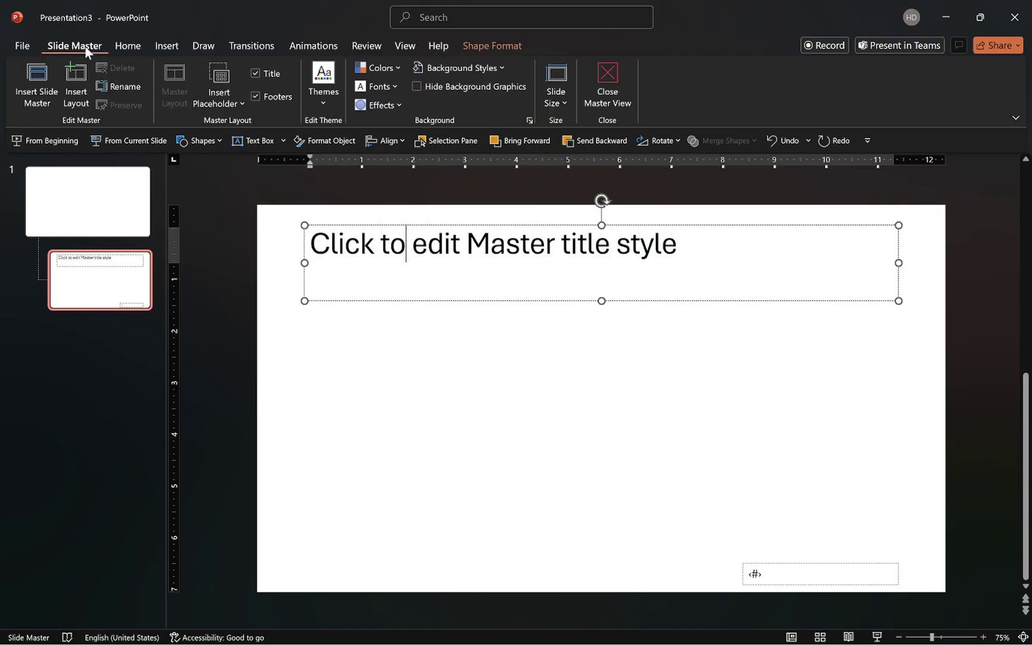
click(396, 66)
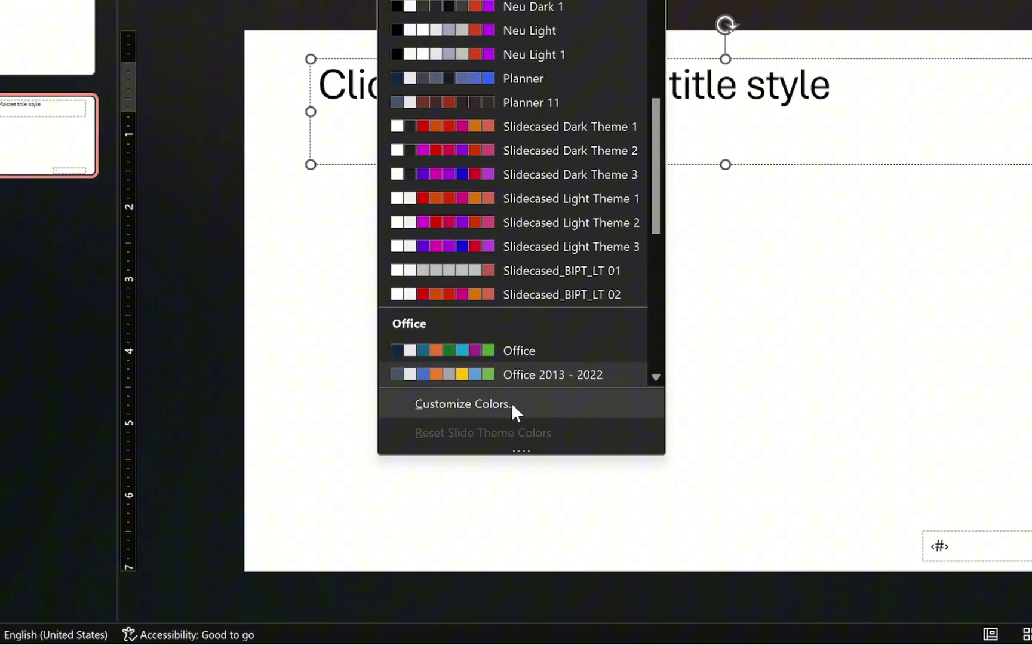
Choose Customize Colors to begin a new theme colour set.
click(415, 475)
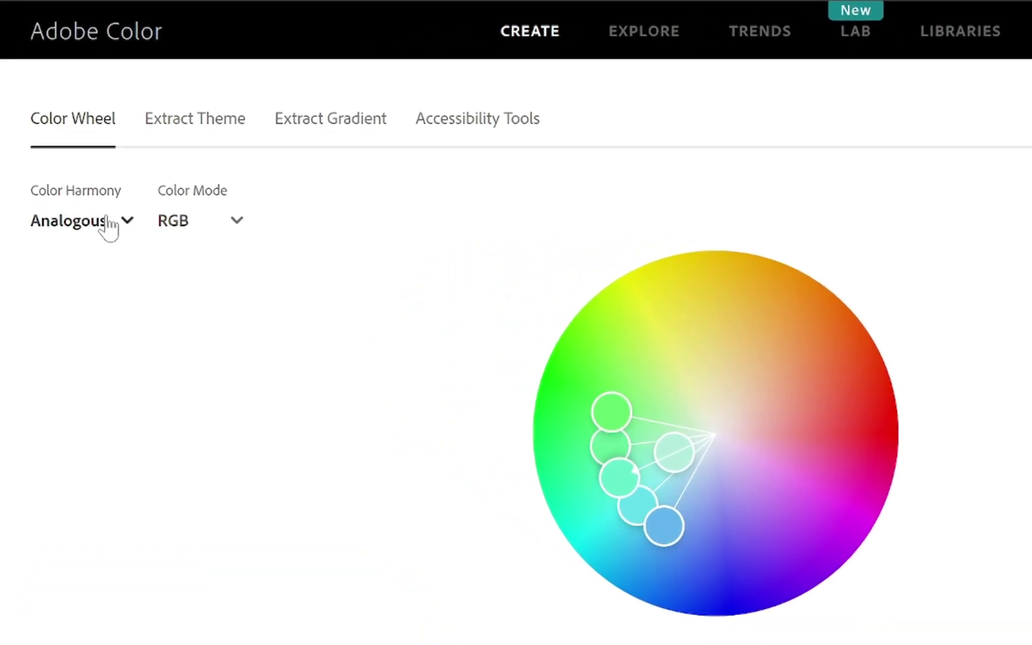
Set Adobe Color's harmony rule to Split Complementary and drag the base colour around the wheel.
click(64, 215)
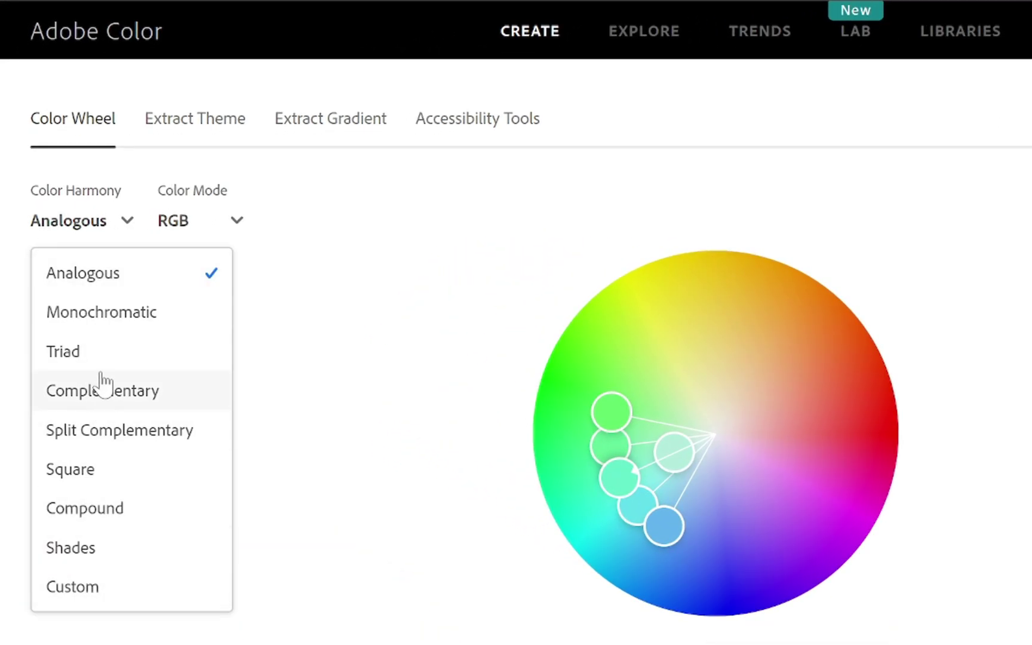
click(239, 225)
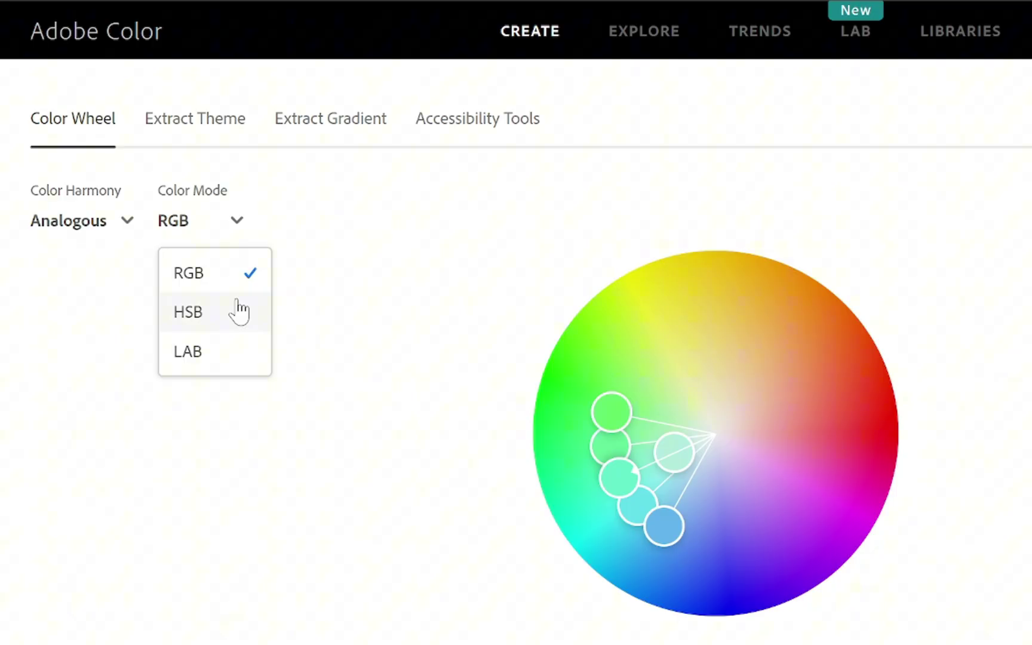
click(125, 224)
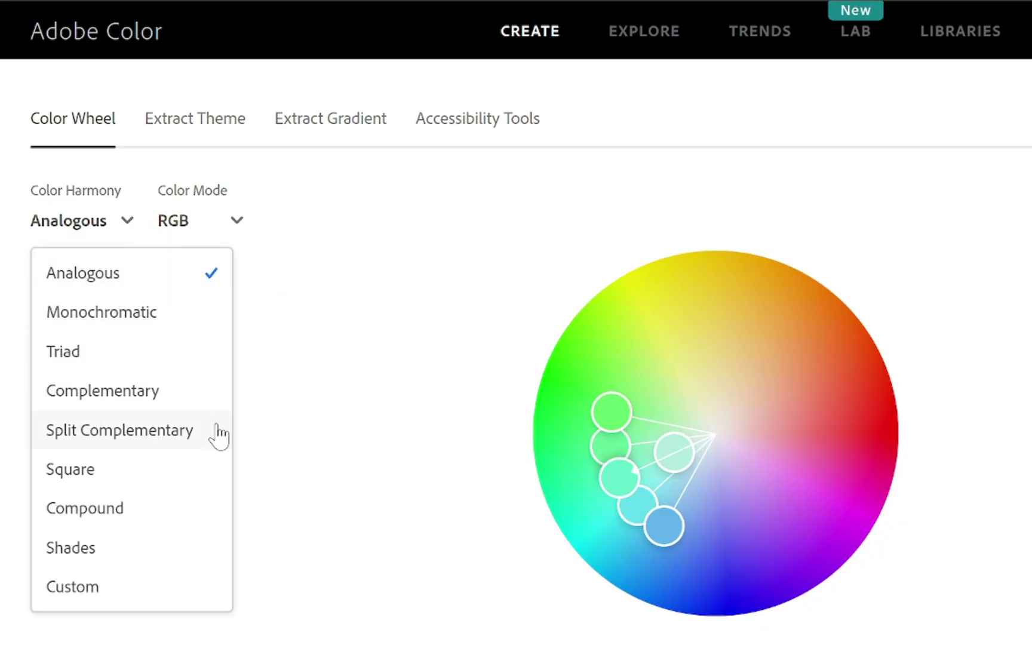
click(124, 431)
scroll(209, 444, down, 1)
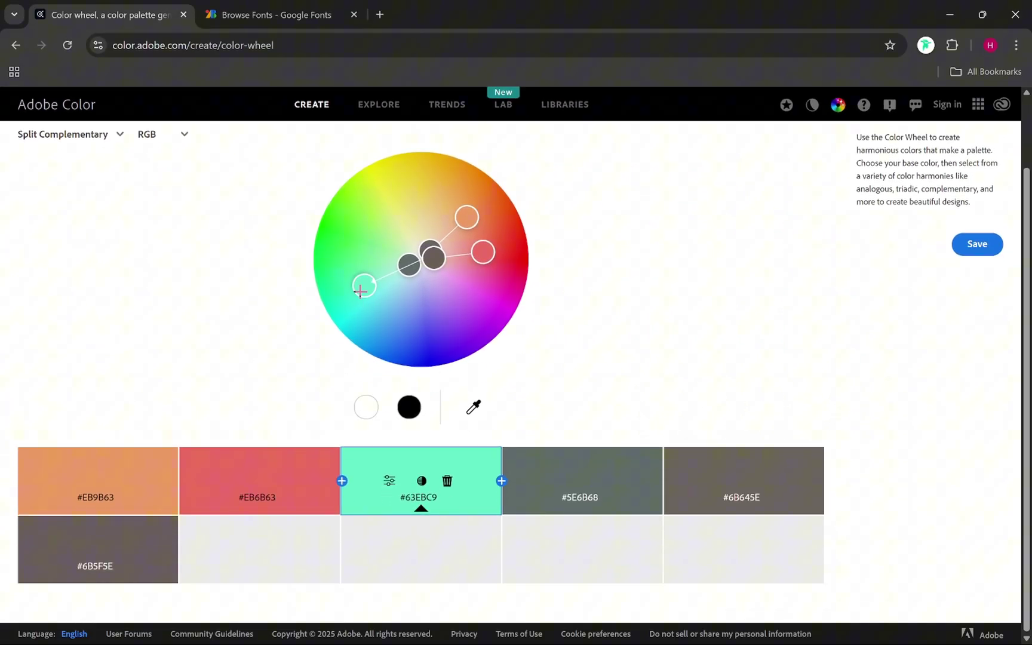
mouse_move(363, 288)
mouse_down()
mouse_move(410, 332)
mouse_move(475, 206)
mouse_move(355, 241)
mouse_up()
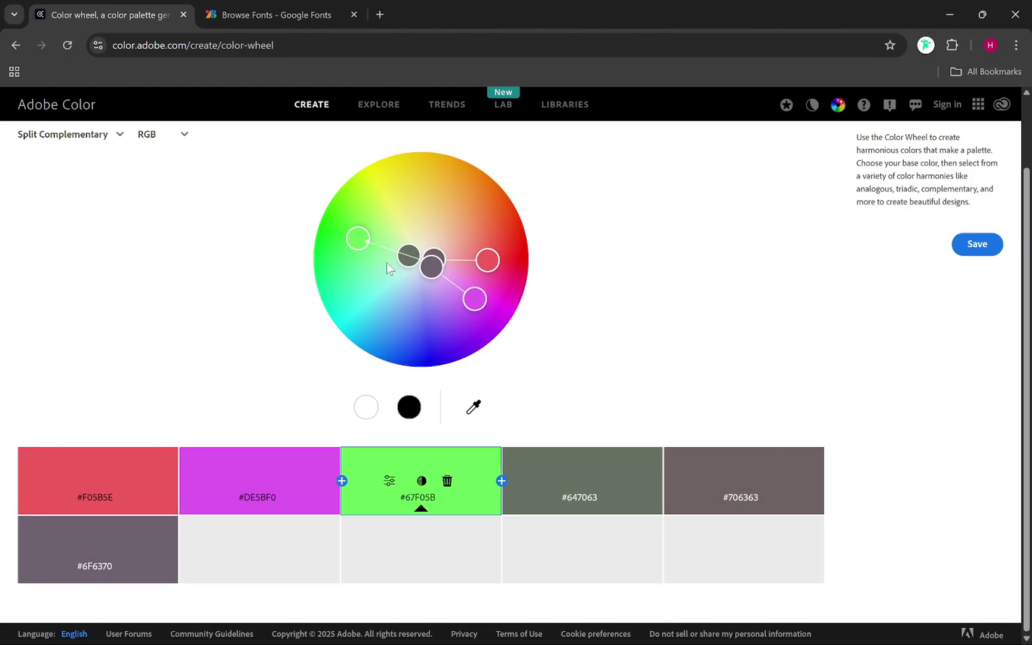
Set the middle swatch's hex value to D52B05, then start a screen snip.
click(392, 484)
scroll(396, 489, down, 3)
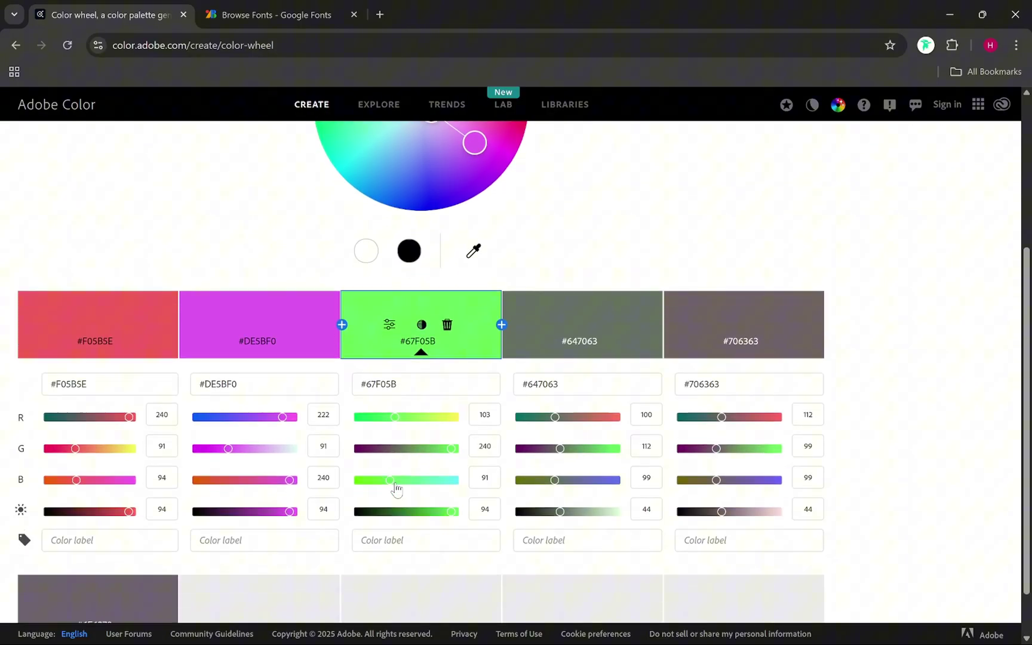
click(397, 378)
key(BackSpace)
key(BackSpace)
key(BackSpace)
key(BackSpace)
key(BackSpace)
key(BackSpace)
text(D52B05)
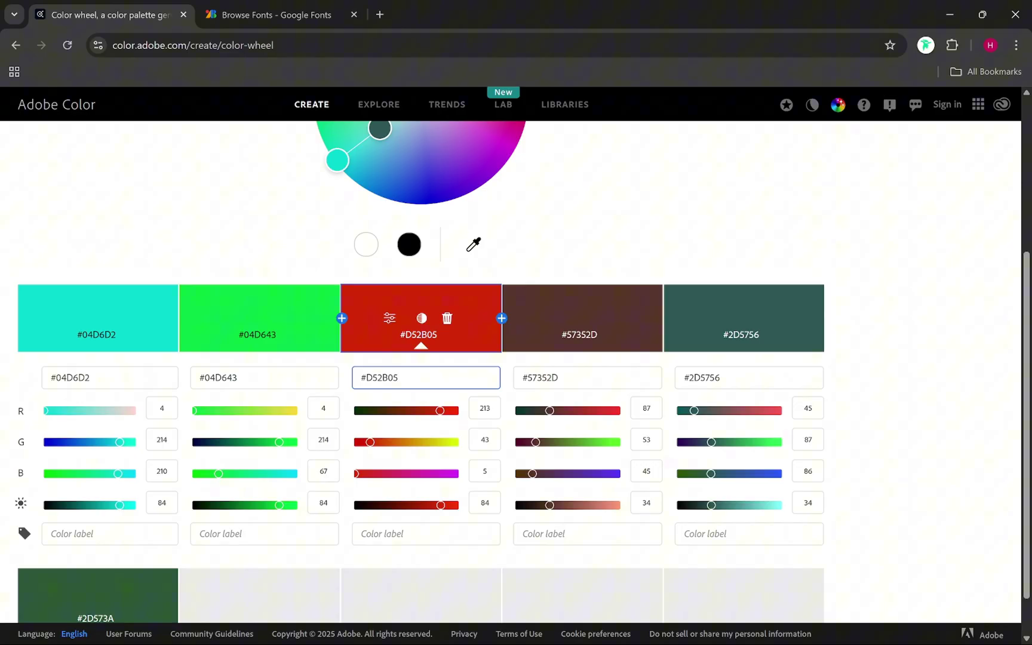
click(389, 318)
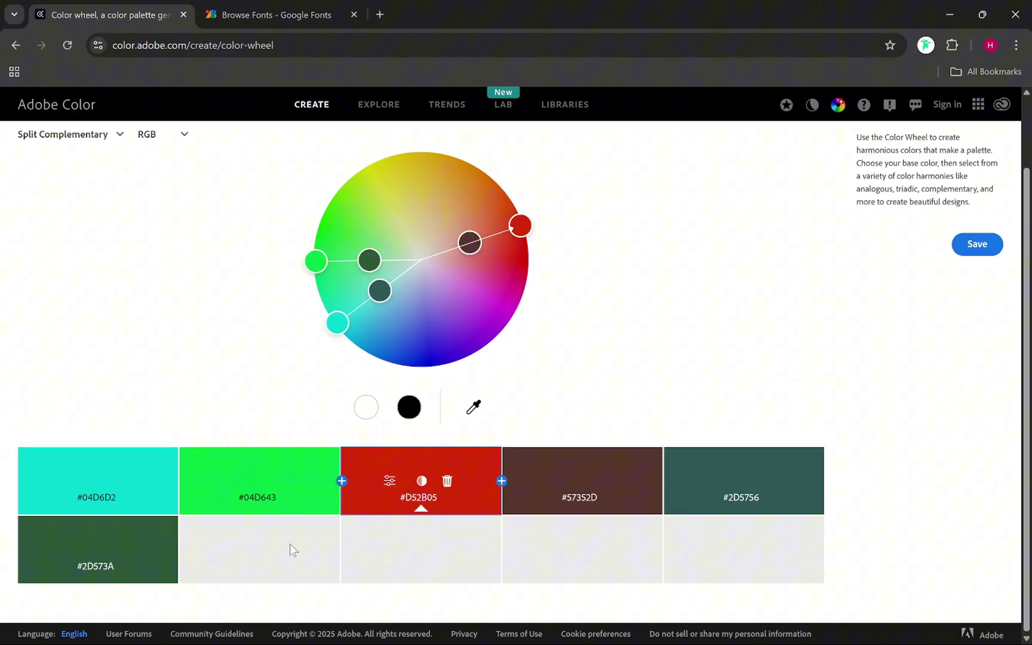
key(super+shift+s)
Snip the palette swatches and paste them at the top of the slide master.
drag(6, 436, 419, 567)
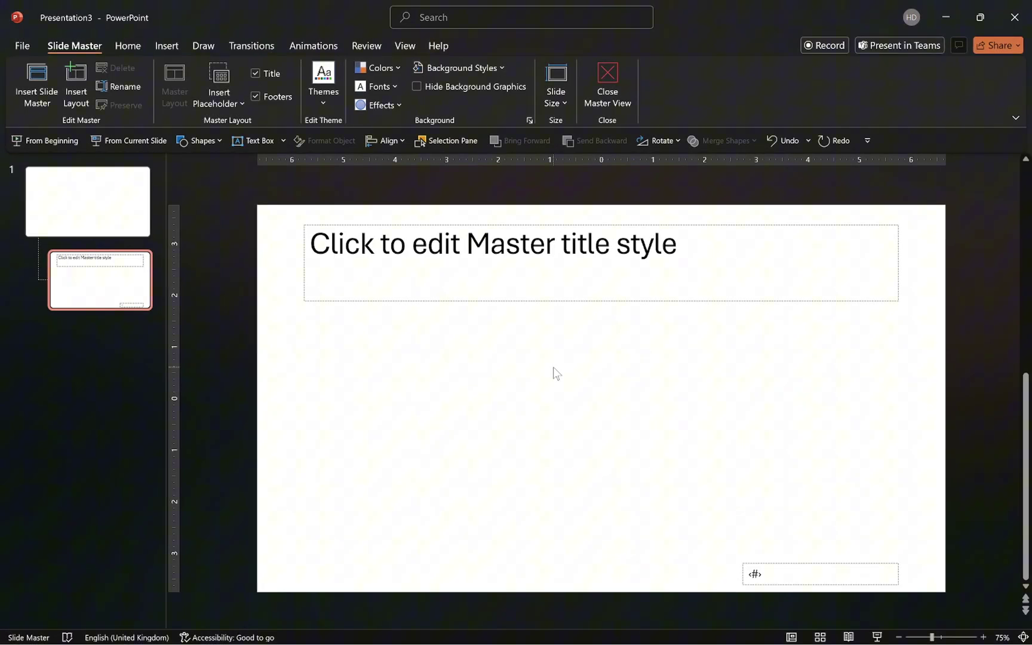
key(ctrl+v)
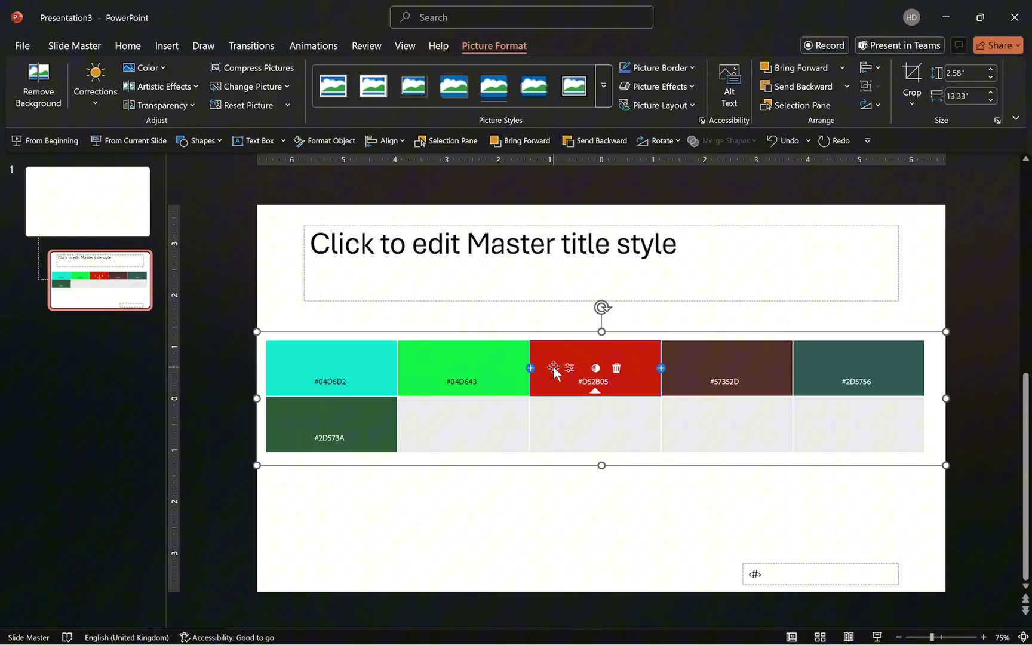
drag(553, 370, 497, 187)
In a new custom theme colour set, make Accent 1 #04D6D2.
click(75, 46)
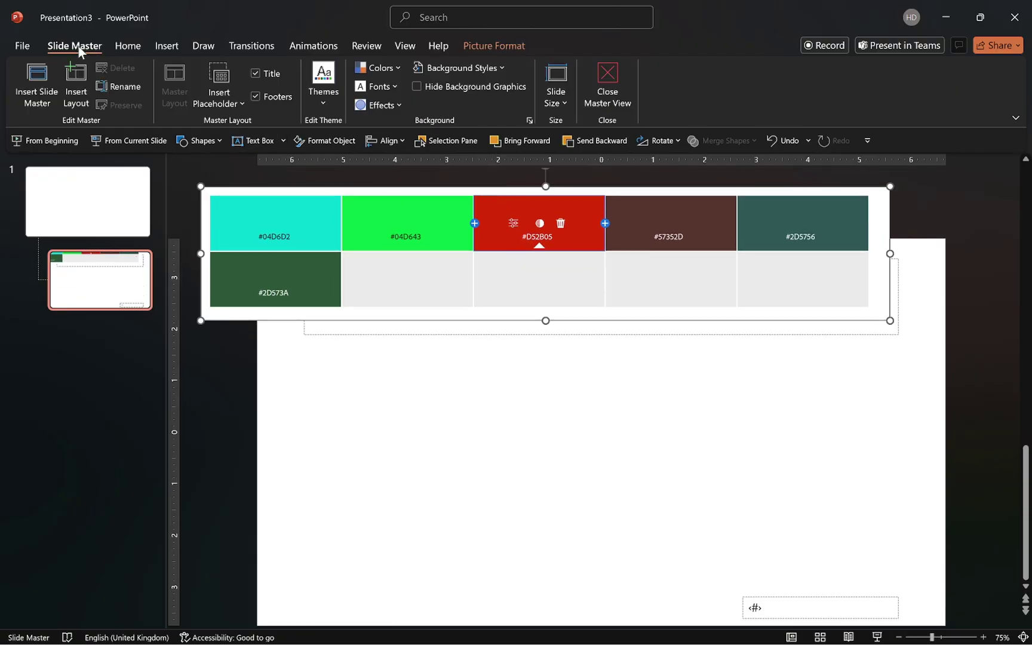
click(380, 69)
click(462, 470)
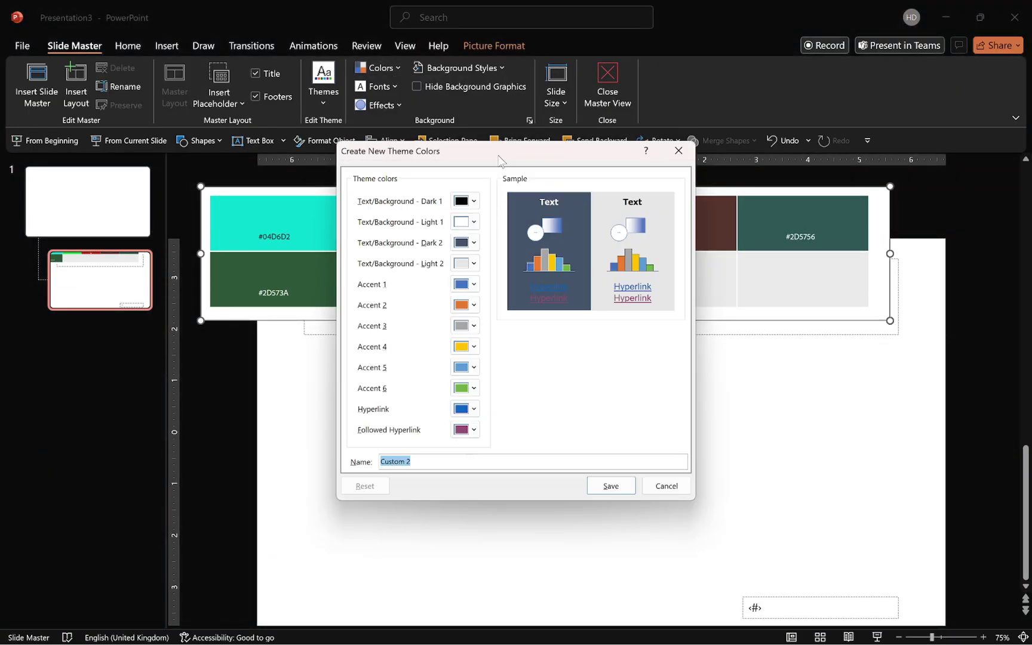
drag(499, 159, 537, 276)
click(514, 405)
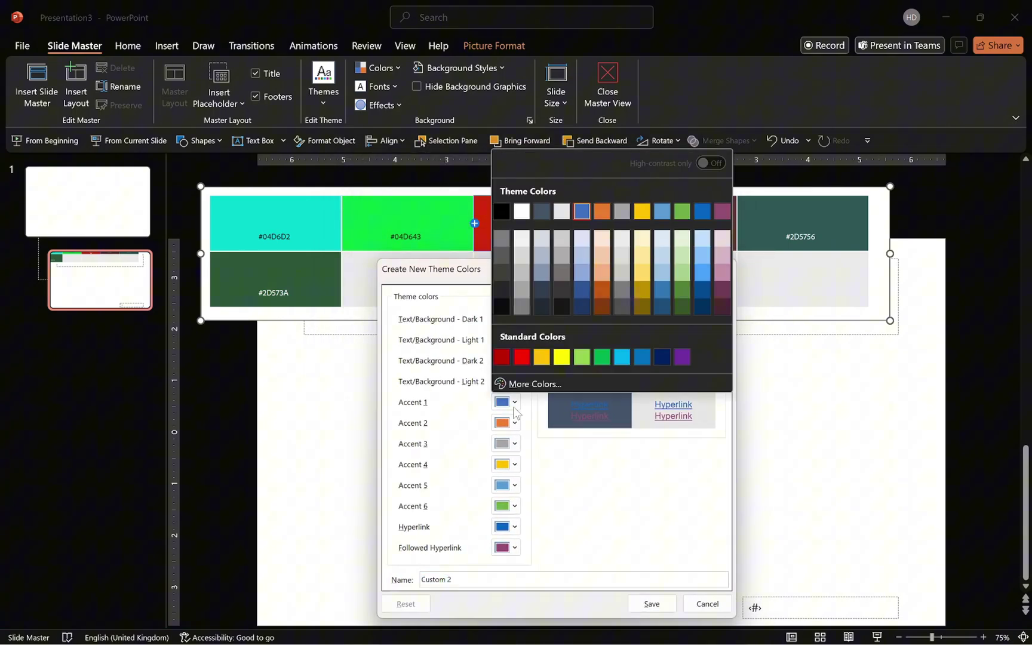
click(555, 385)
triple_click(497, 404)
text(#04D6D2)
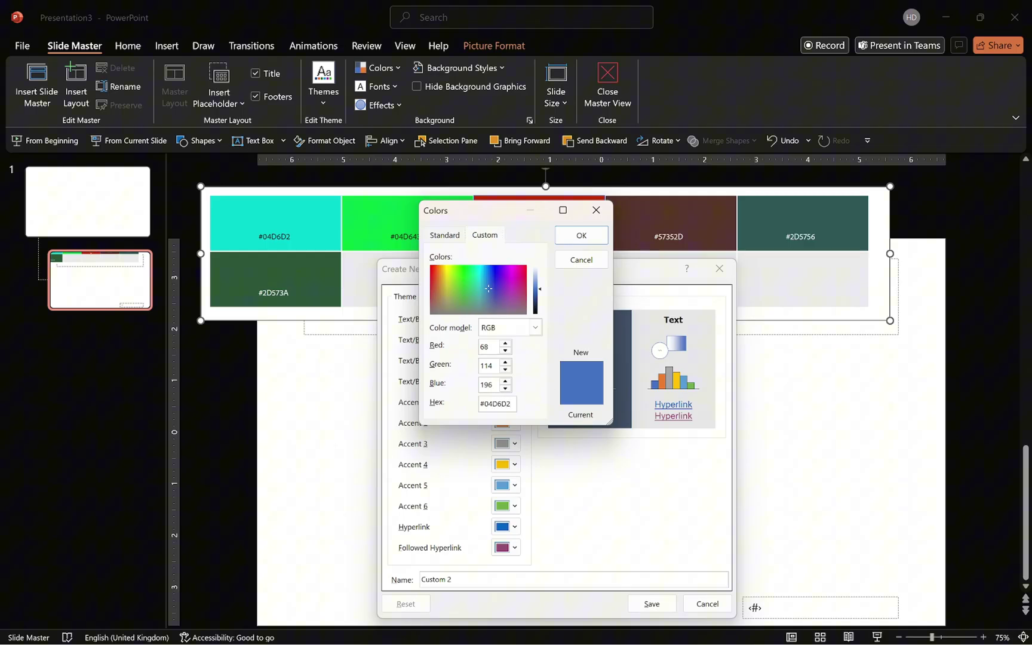
key(Return)
Set Accent 2 to #04D643.
click(515, 423)
click(520, 404)
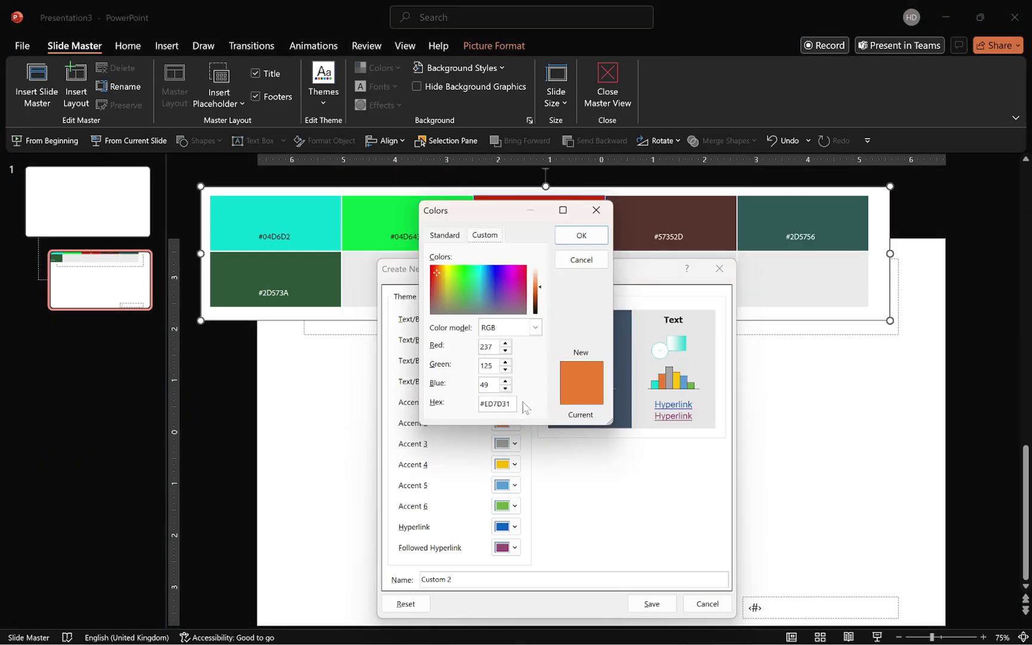
drag(497, 216, 539, 217)
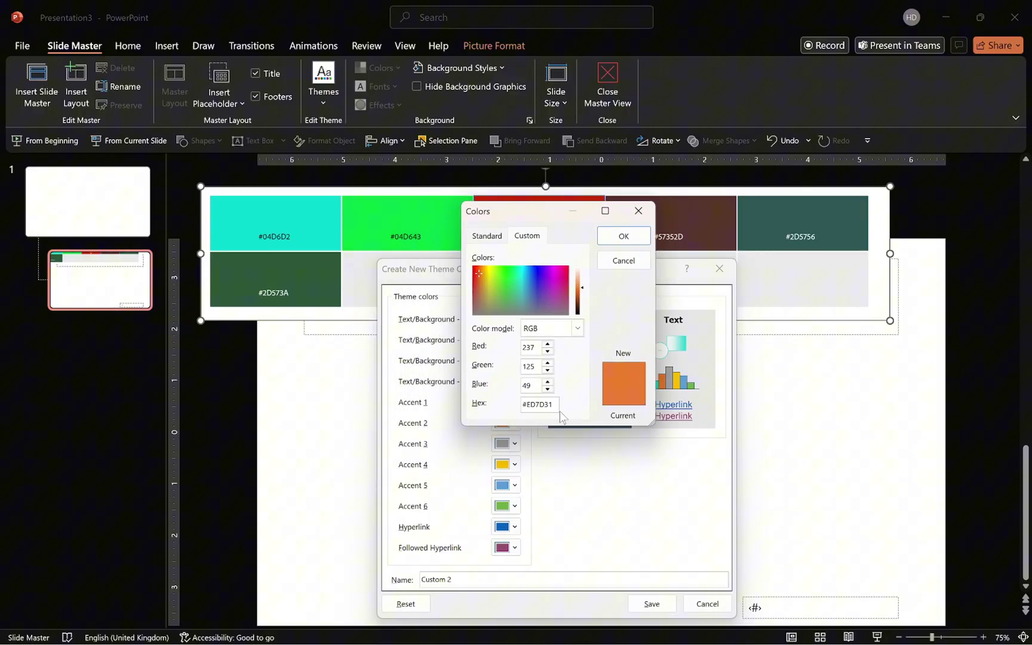
key(BackSpace)
key(BackSpace)
key(BackSpace)
key(BackSpace)
key(BackSpace)
key(BackSpace)
text(04D643)
key(Return)
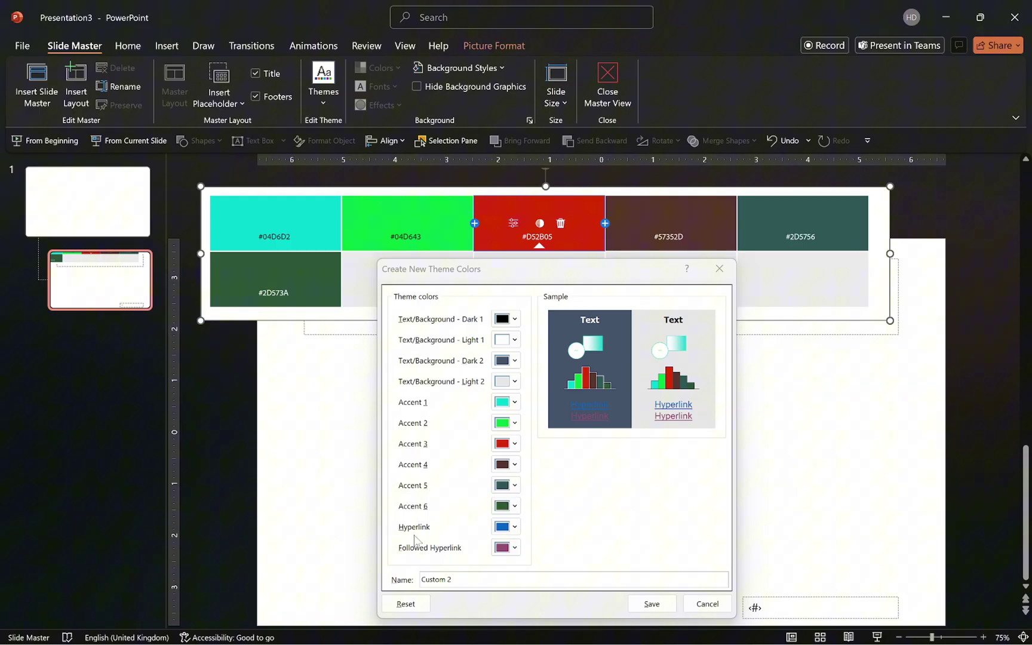
Check the hyperlink colour and name the colour set 'Sample Template Color'.
click(512, 527)
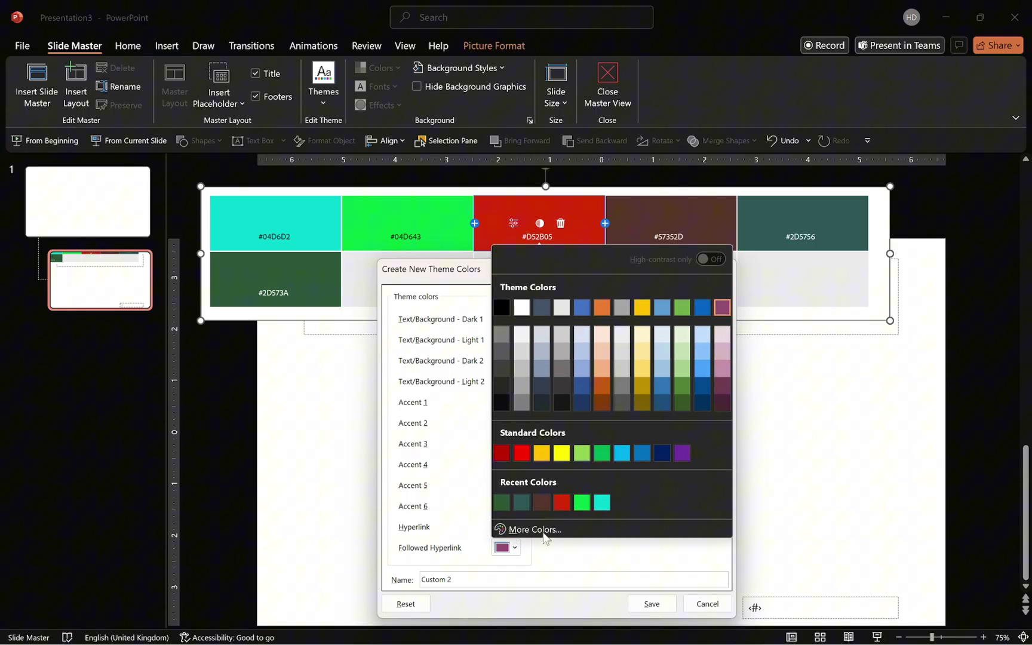
key(Escape)
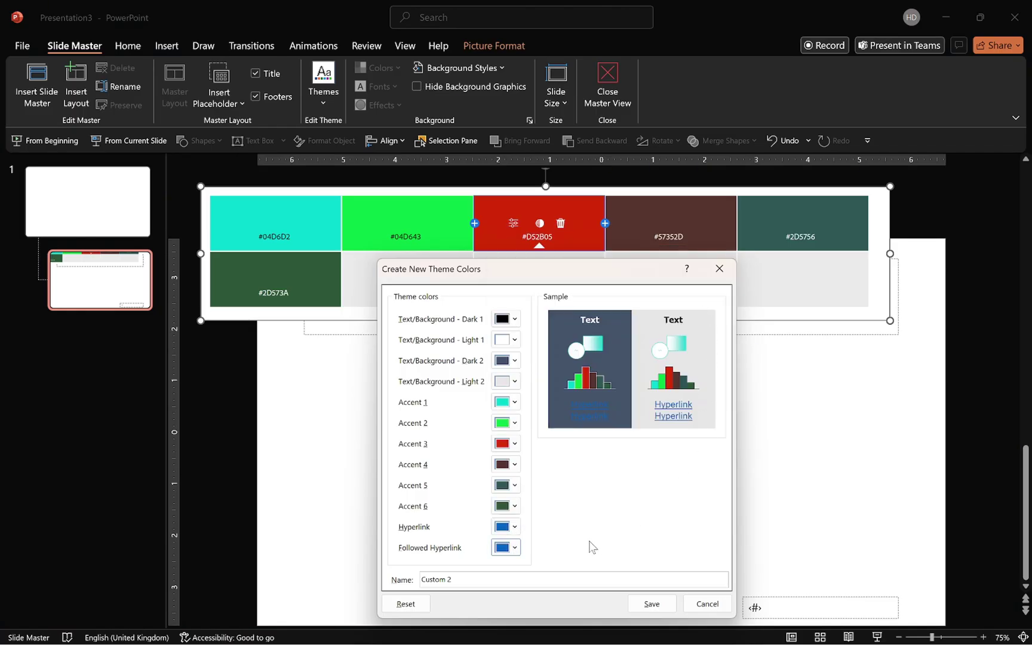
key(Tab)
text(Sample Template Color)
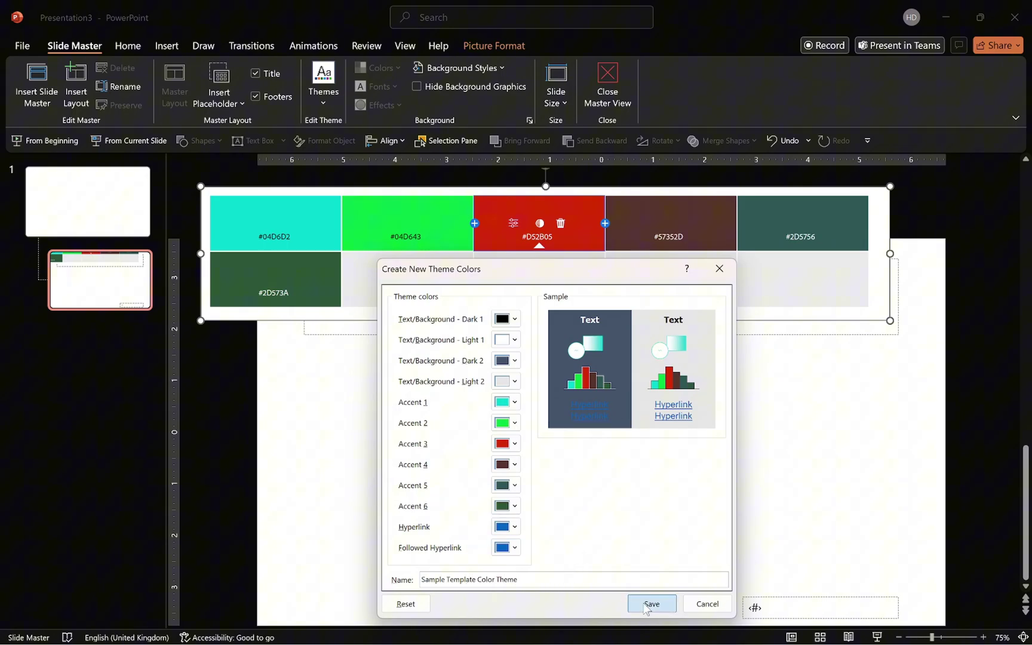
click(648, 605)
click(380, 68)
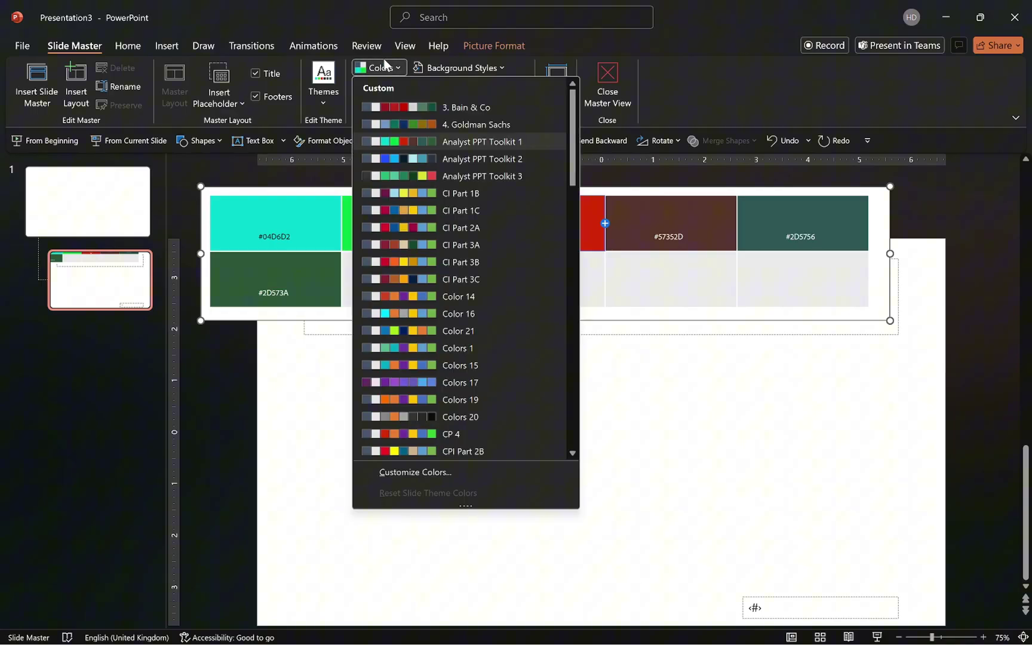
scroll(519, 222, down, 12)
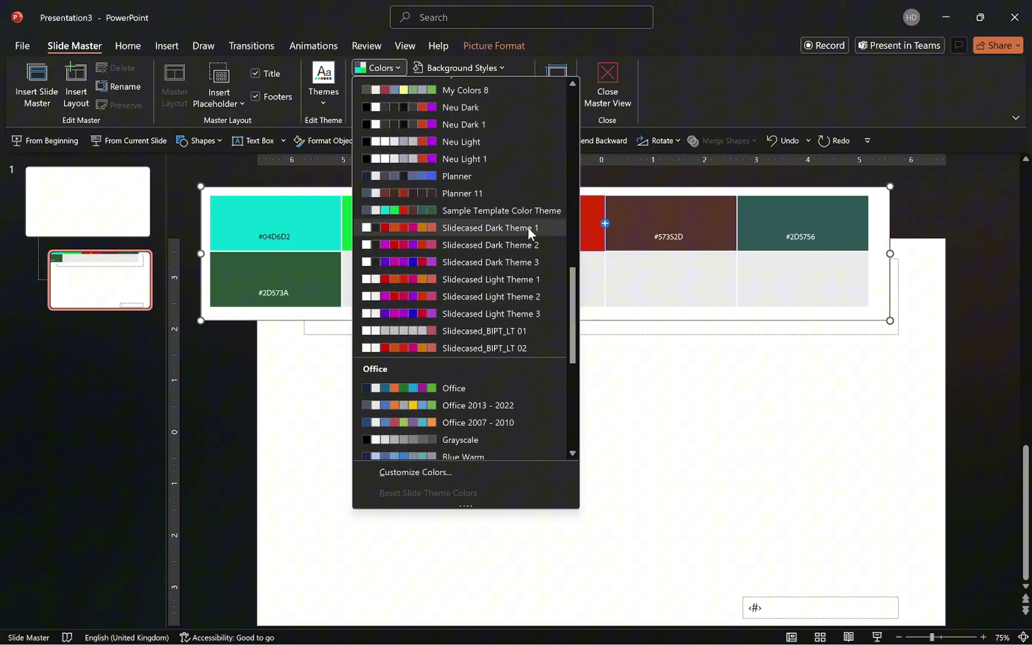
right_click(489, 213)
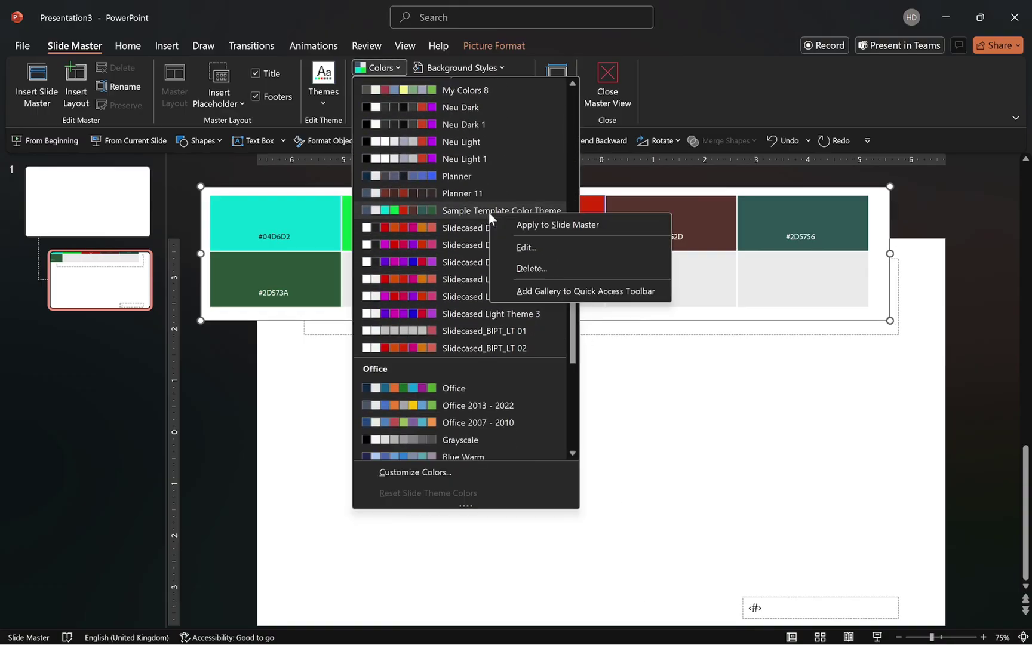
click(552, 221)
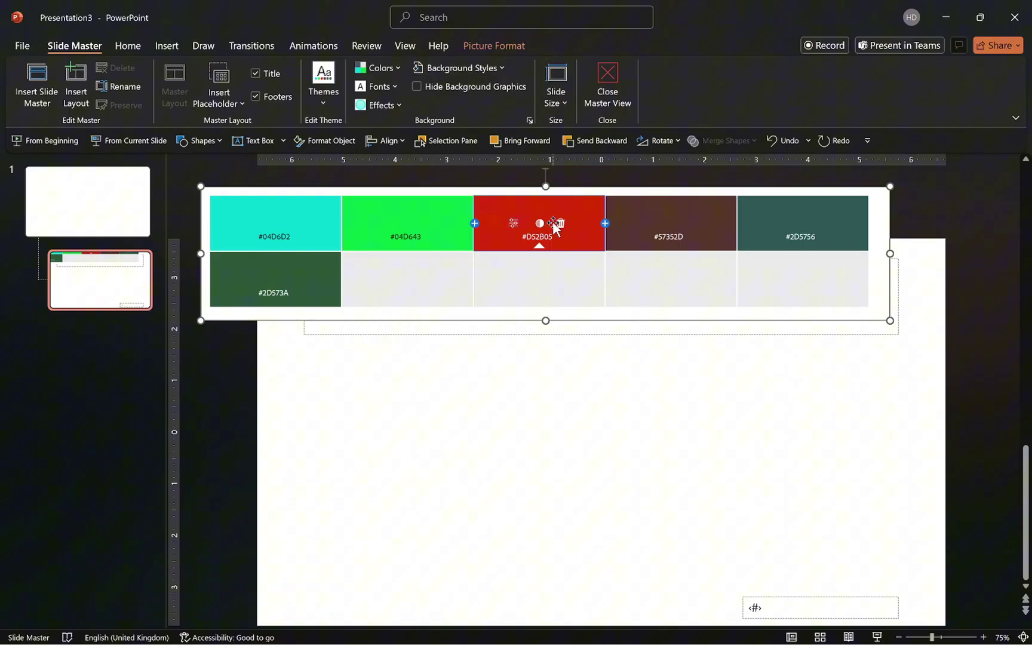
key(Delete)
click(553, 225)
click(503, 46)
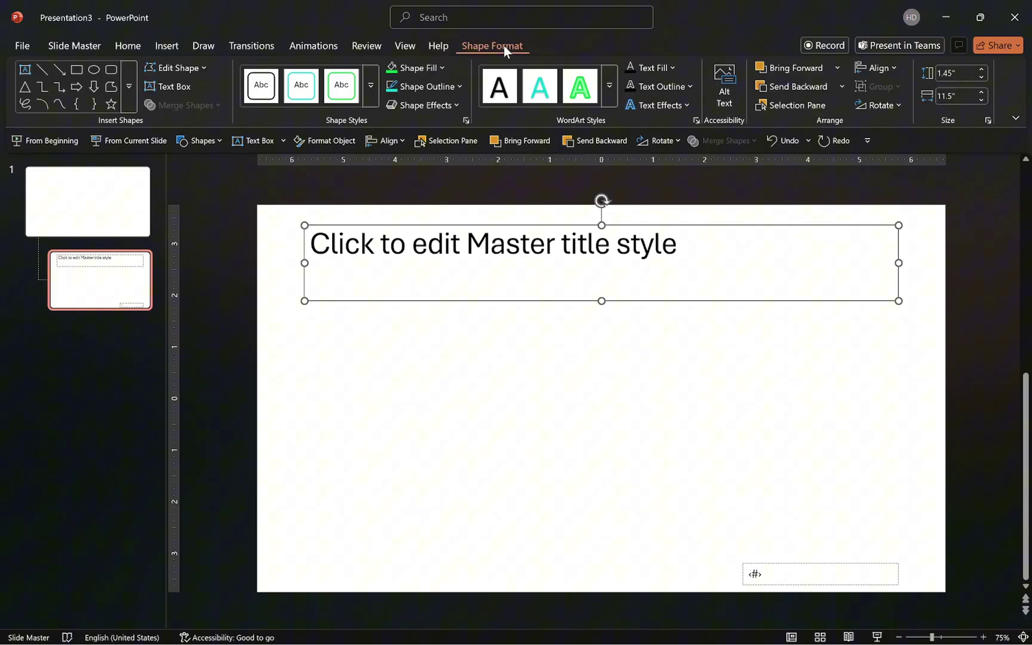
click(672, 67)
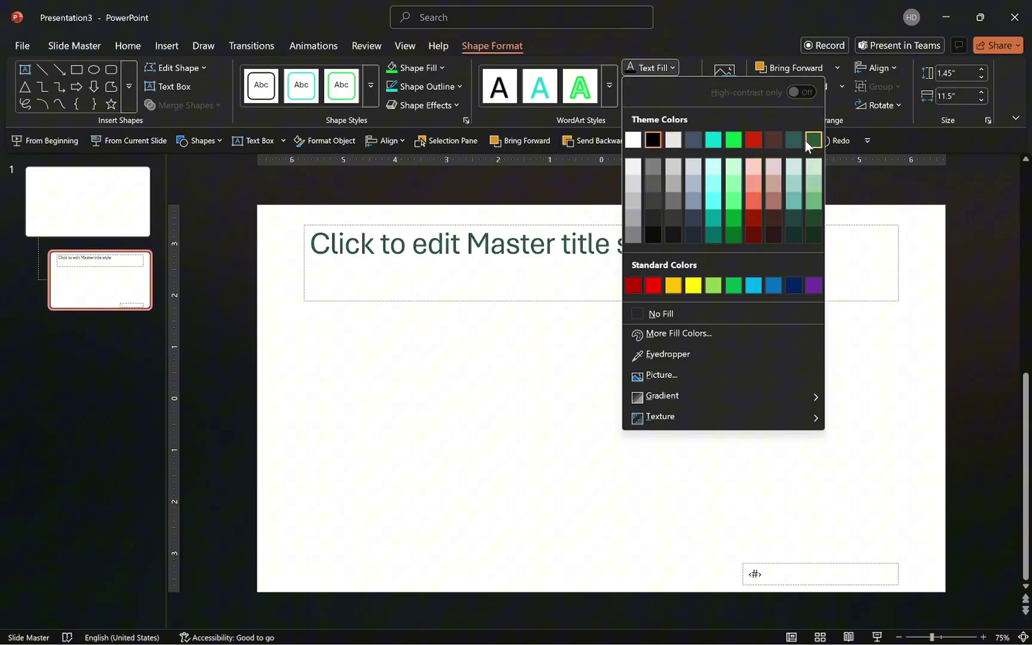
click(512, 346)
Try Akira Expanded on the master title, then undo back to Aptos Display.
click(129, 46)
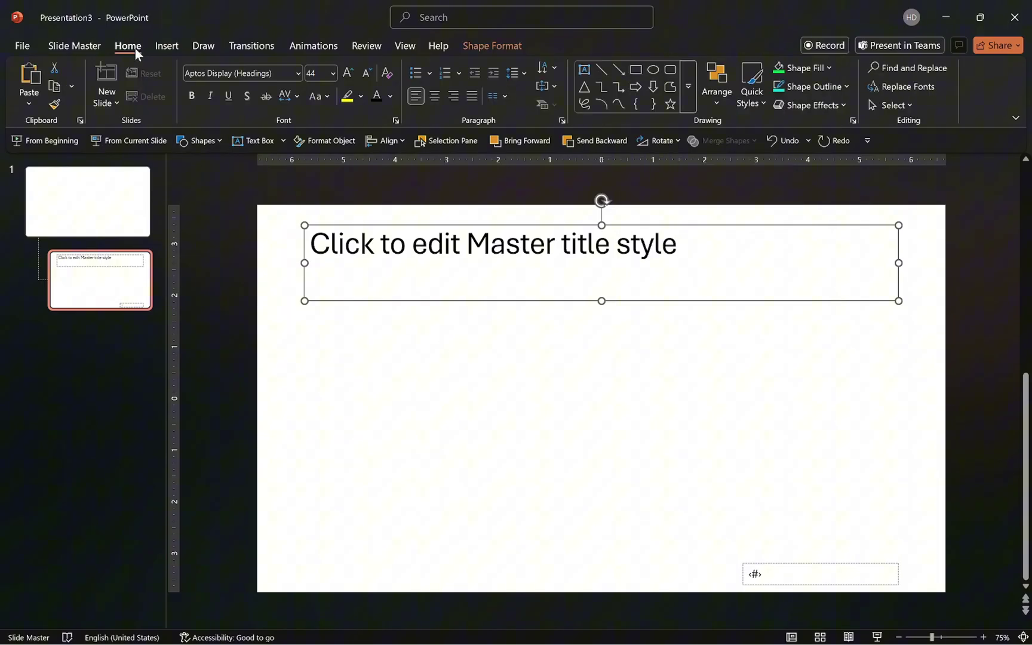
click(297, 74)
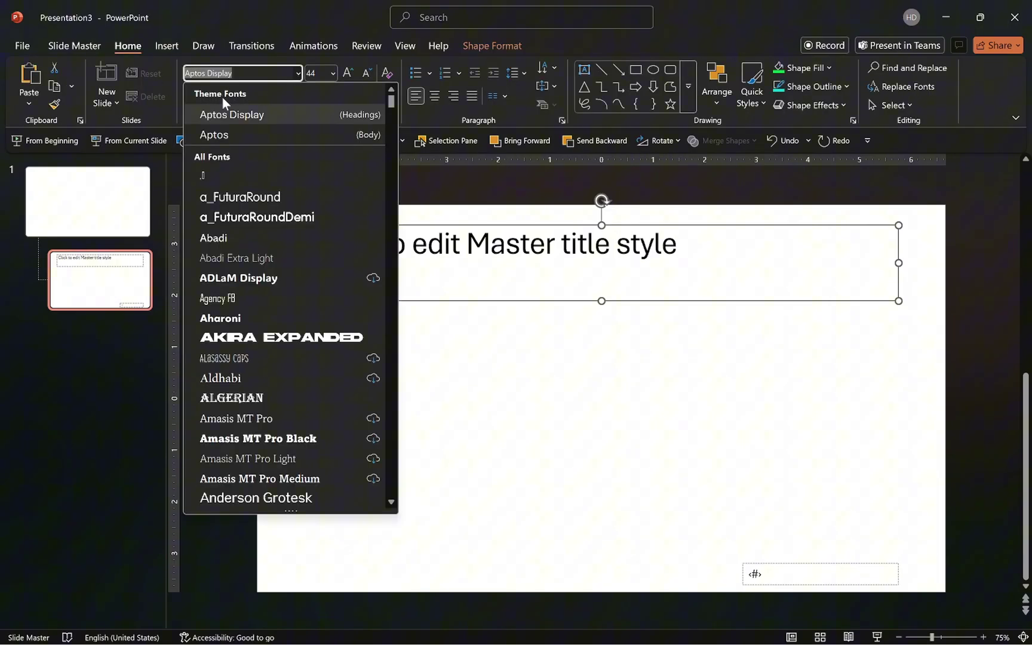
click(335, 339)
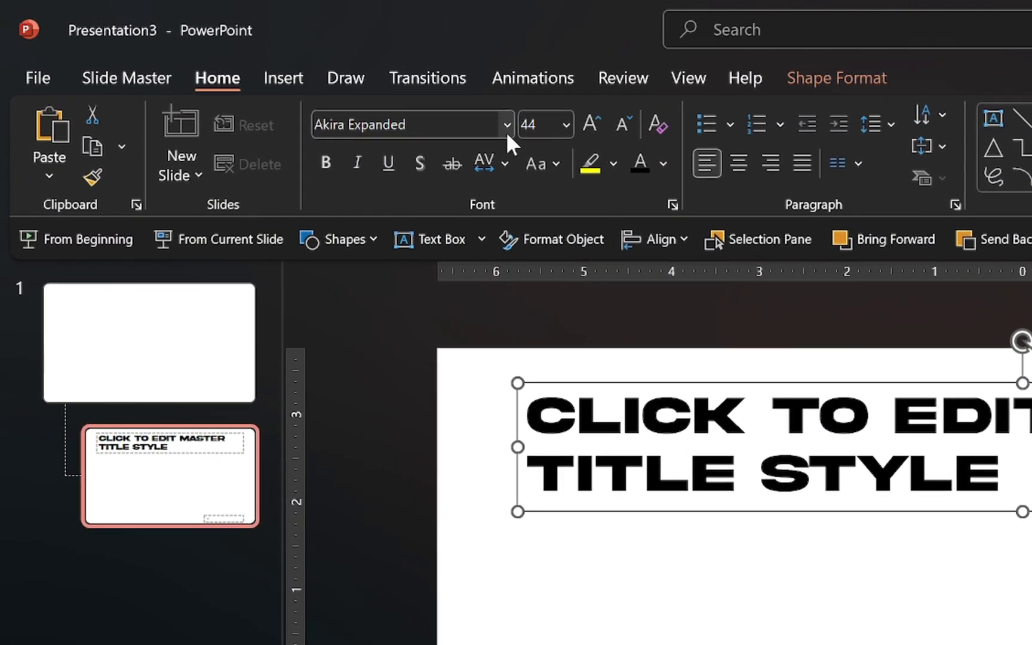
click(298, 73)
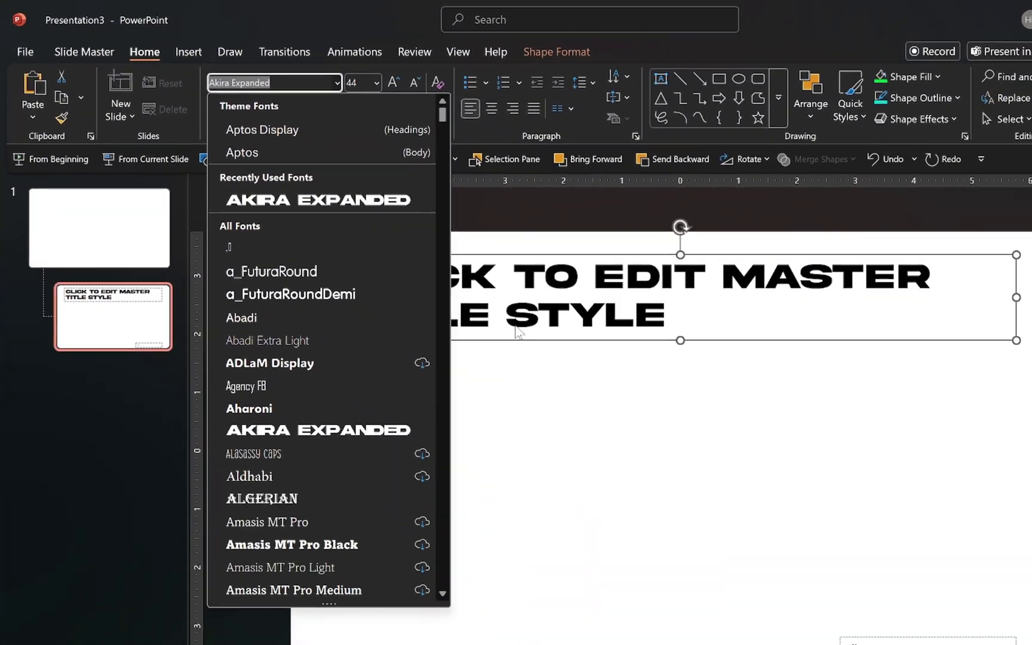
click(517, 333)
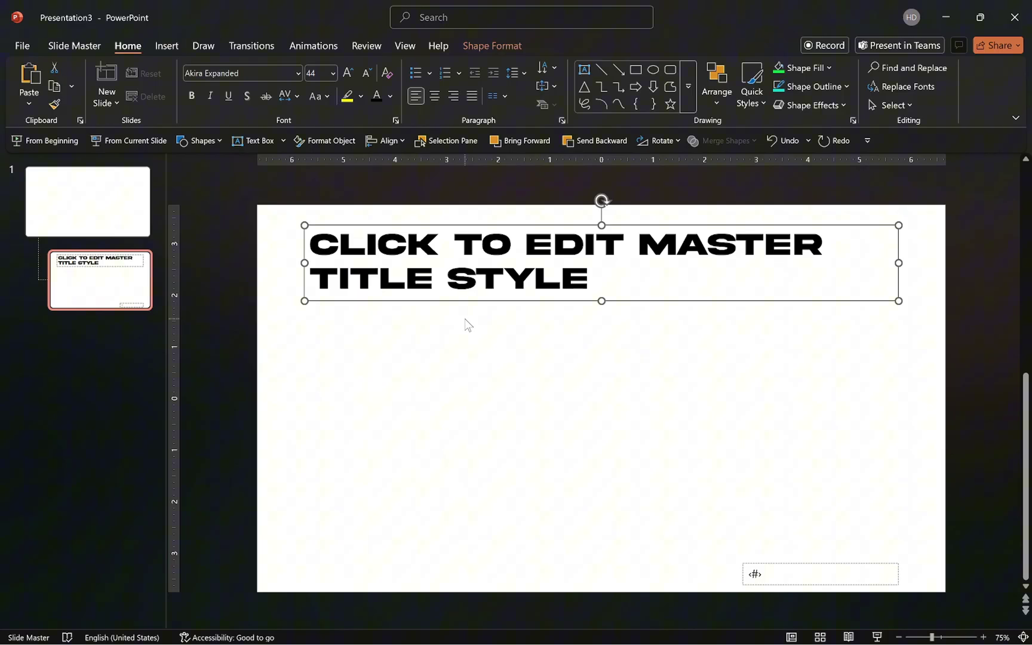
key(ctrl+z)
key(ctrl+z)
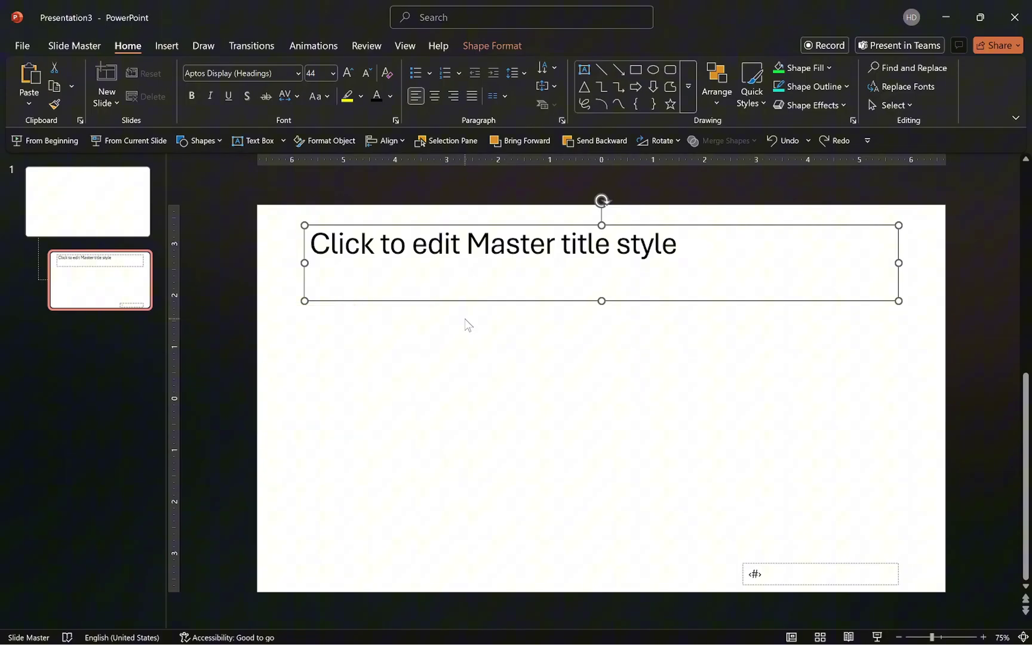
Open the Slide Master theme Fonts list and scroll to its end.
click(92, 49)
click(378, 87)
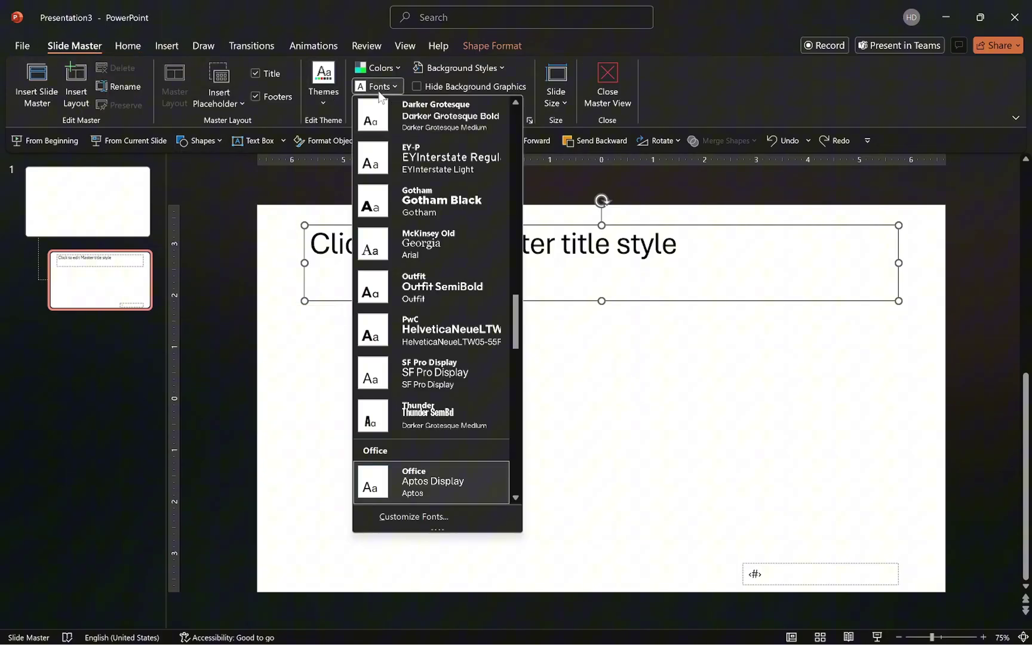
scroll(449, 430, down, 2)
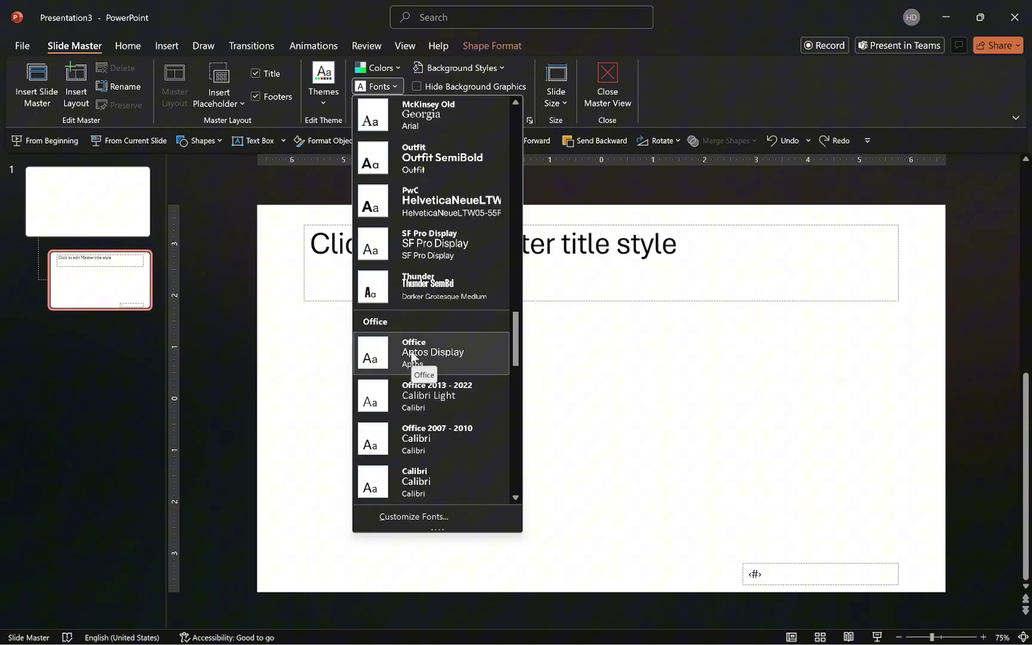
Start a custom theme font set, then open the Open Sans page in Google Fonts.
click(473, 516)
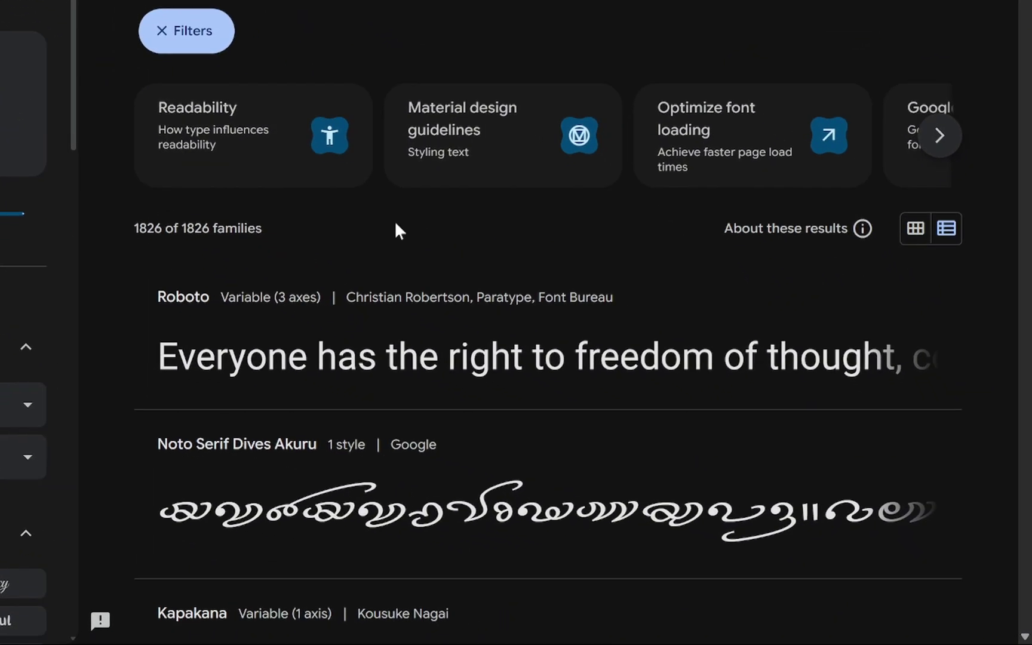
scroll(541, 326, down, 8)
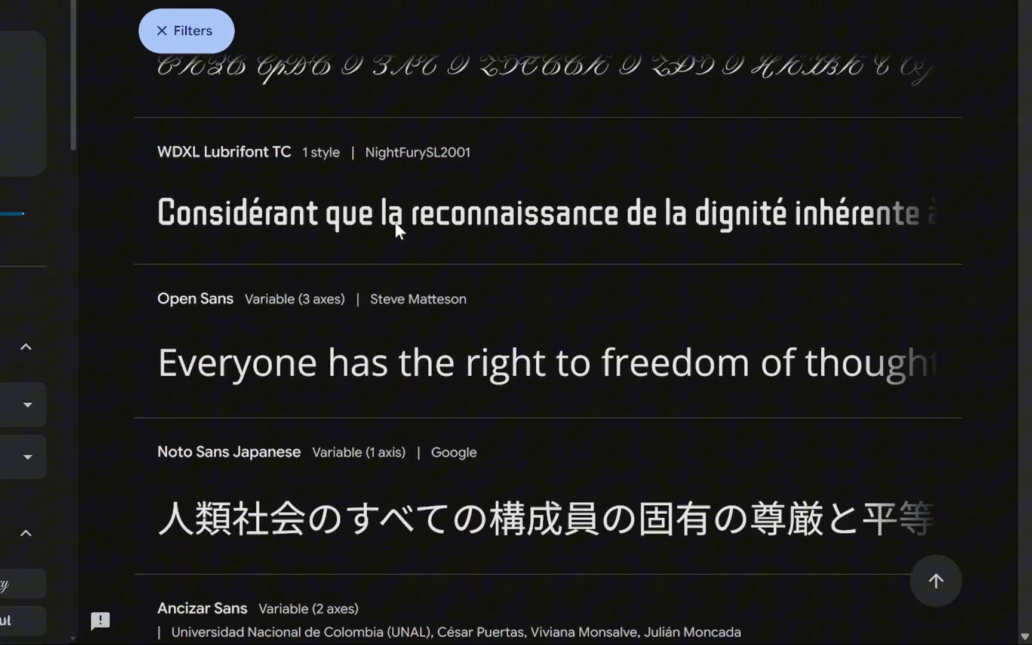
scroll(395, 230, down, 2)
click(417, 261)
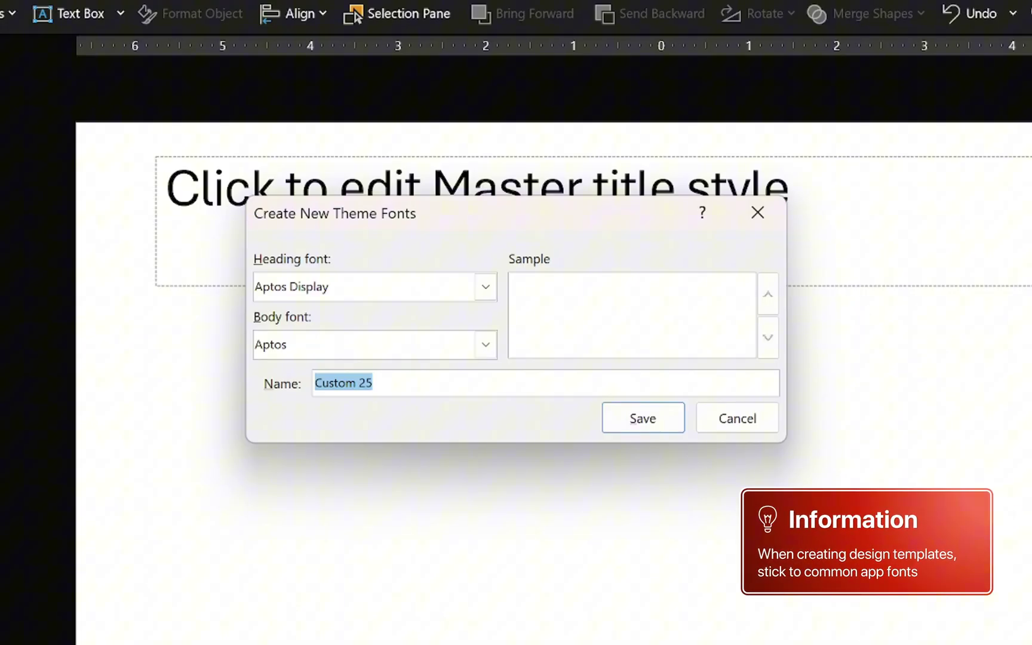
Create a theme font set named 'Sample Template Font' using Arial for headings and body.
key(alt+h)
text(arial)
key(alt+b)
text(arial)
key(alt+n)
text(Sample Template )
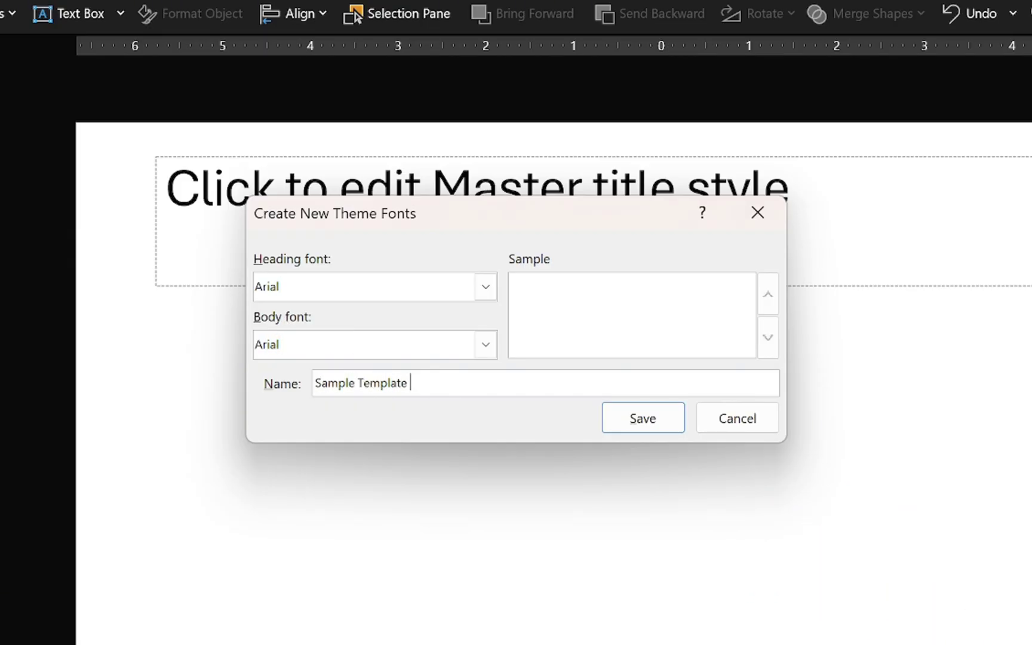
text(Font)
key(Return)
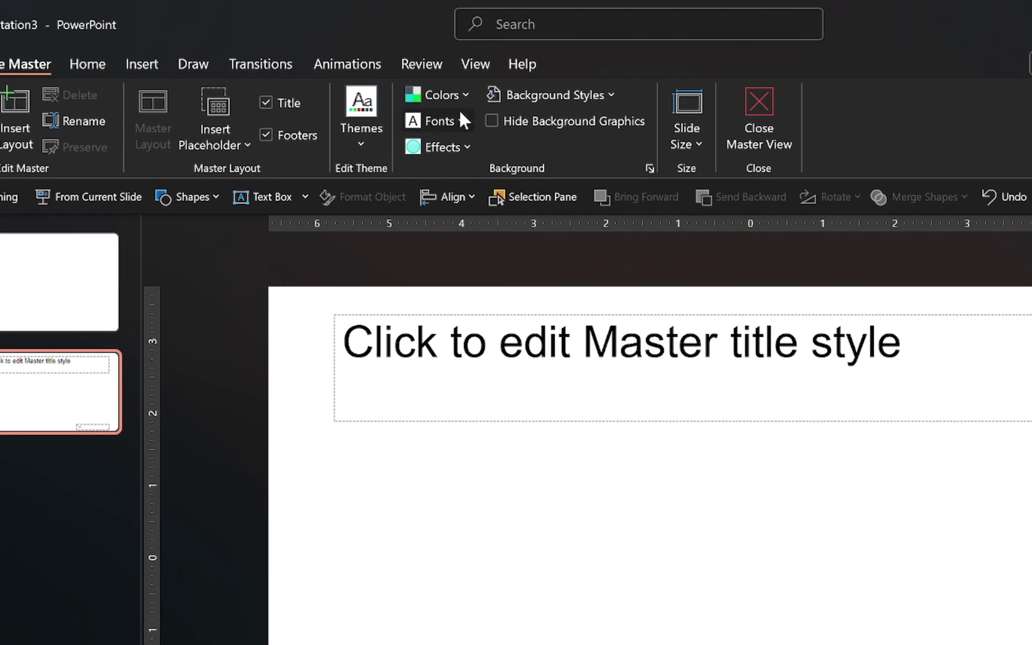
Apply the Sample Template Font set to the master and check the title shows Arial.
click(461, 113)
scroll(518, 151, down, 3)
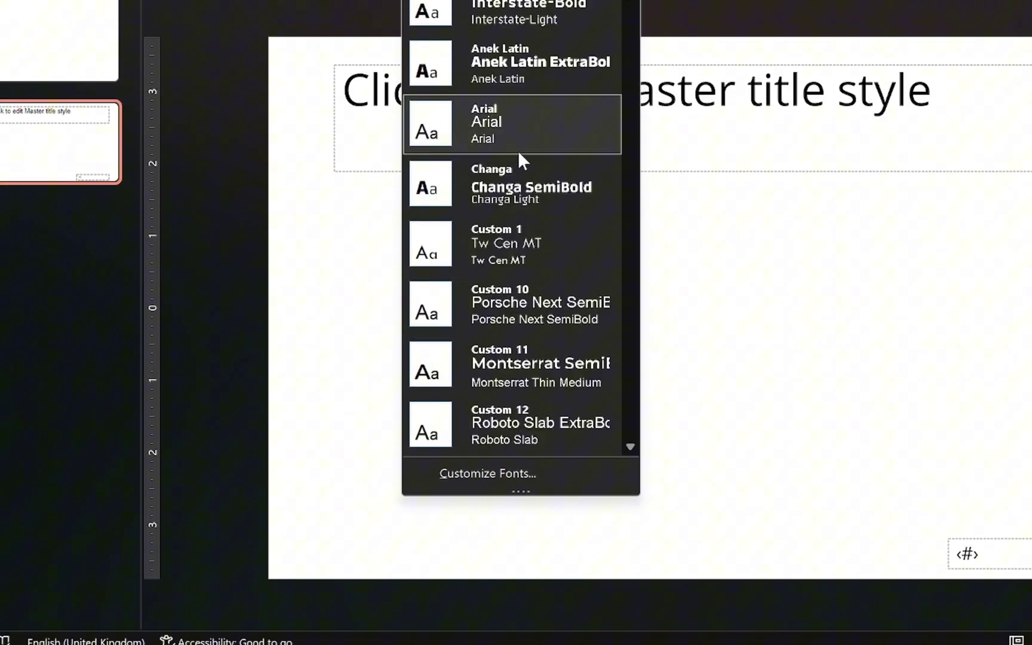
scroll(518, 150, down, 10)
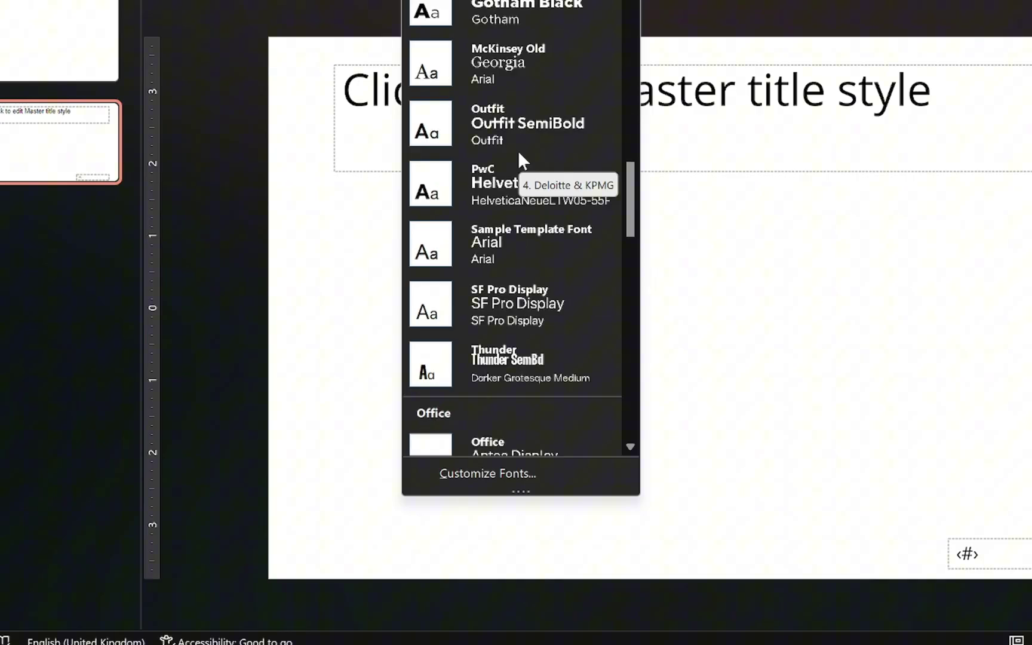
right_click(514, 239)
click(579, 251)
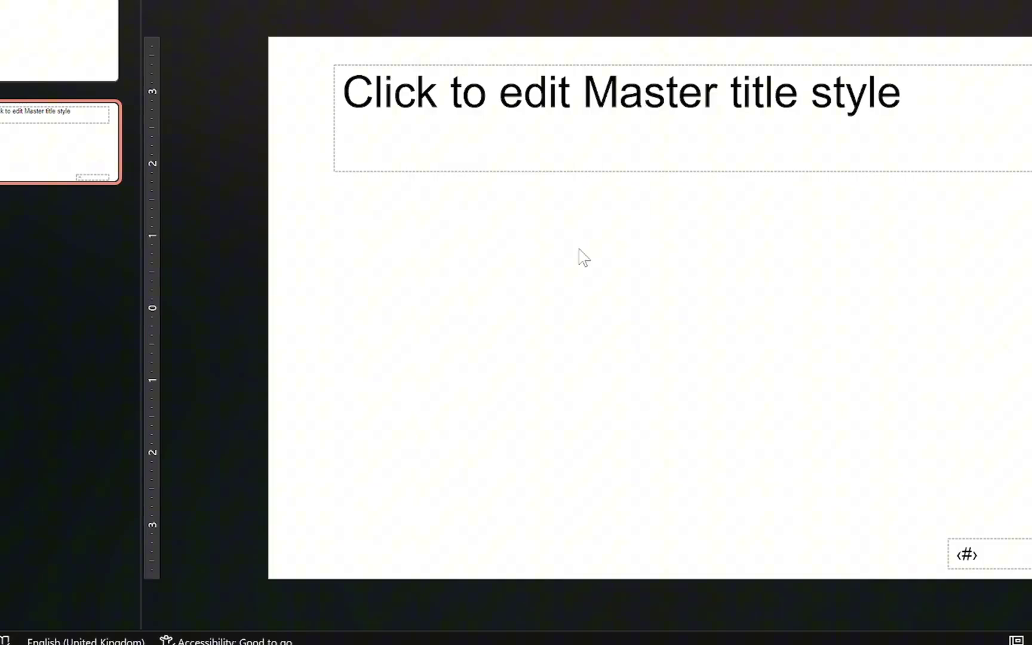
click(197, 40)
click(642, 415)
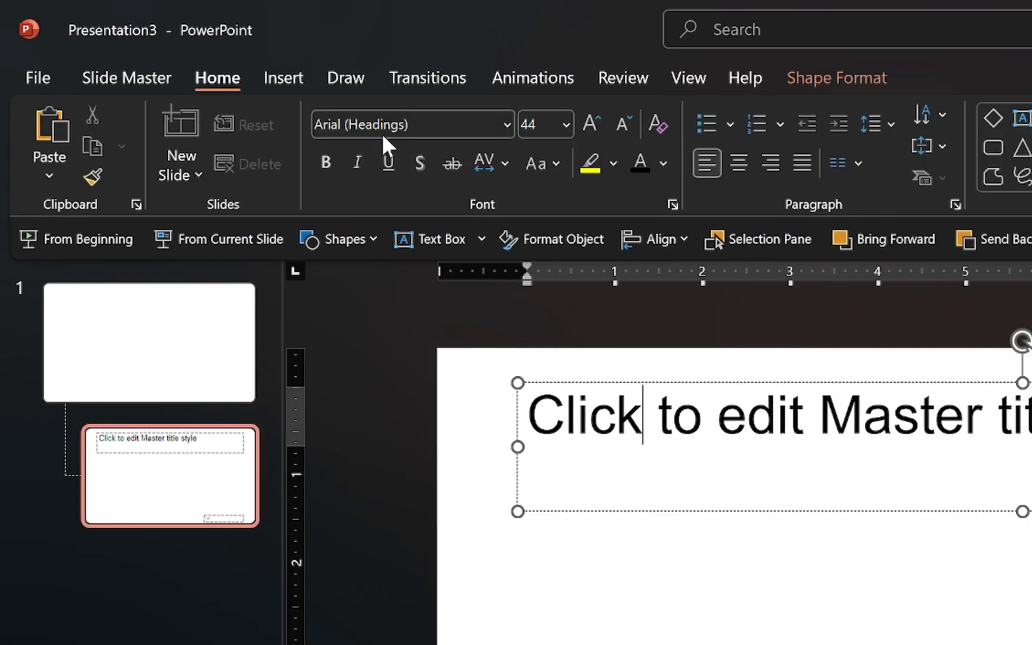
click(506, 127)
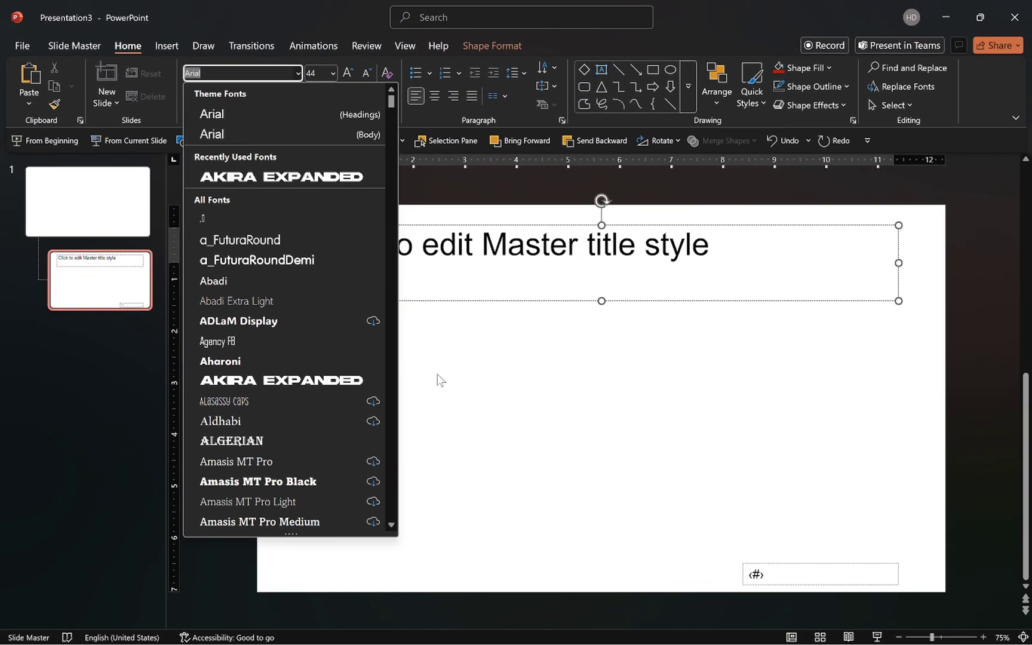
click(743, 636)
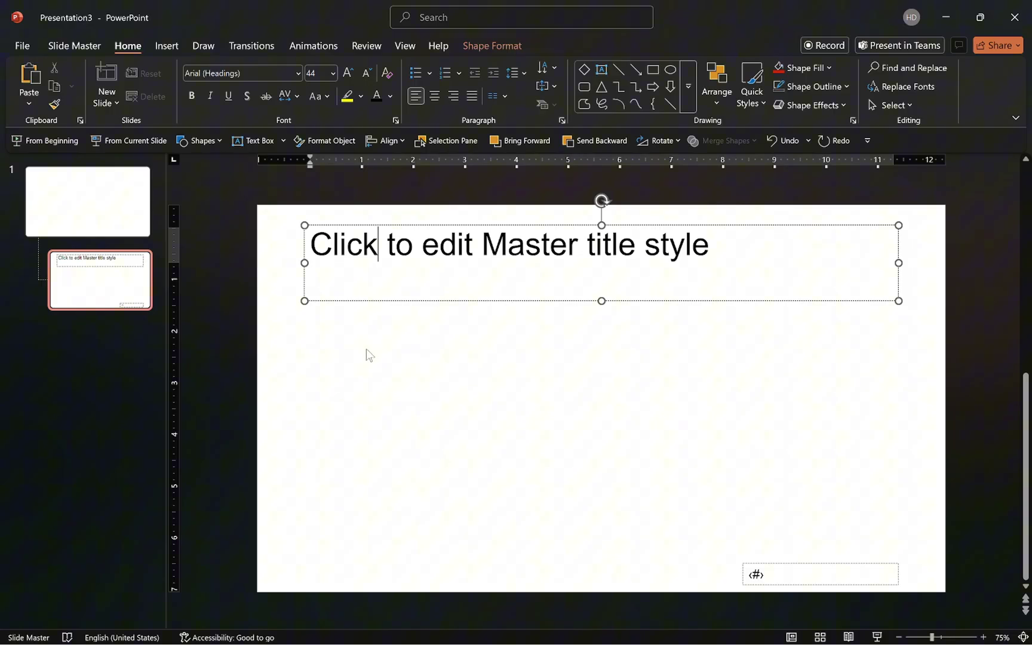
Draw a red rectangle with no outline near the top left of the slide master.
click(104, 202)
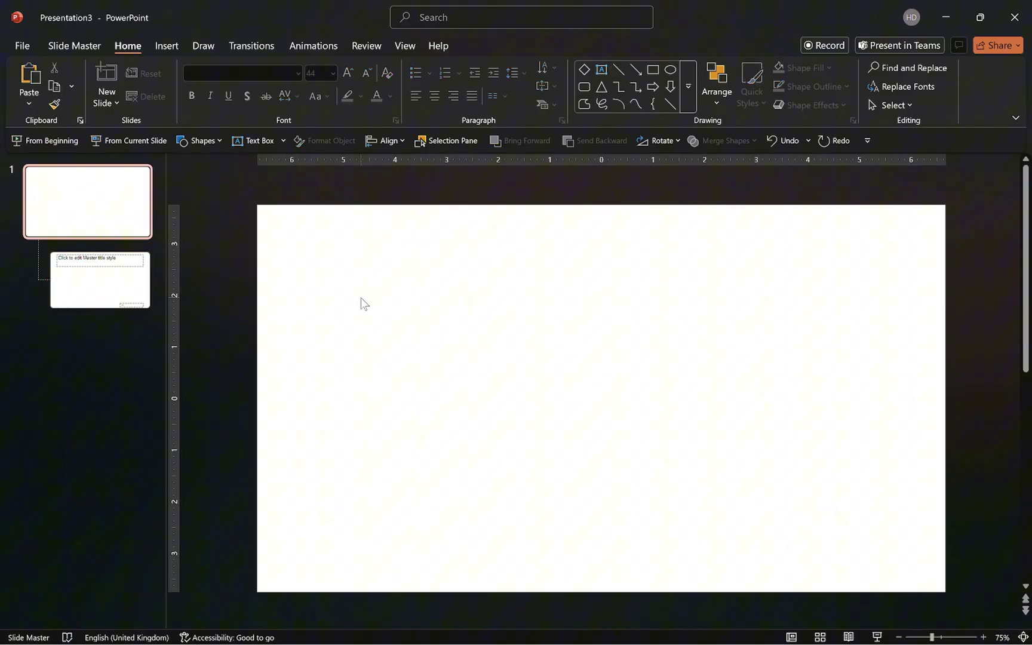
click(209, 146)
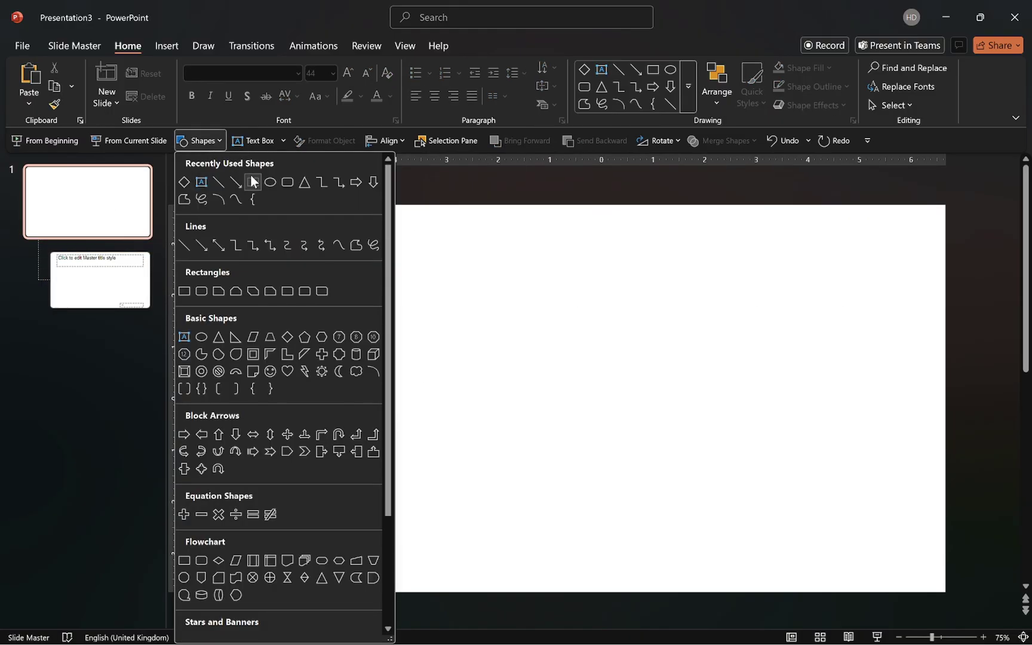
click(252, 181)
drag(330, 264, 445, 367)
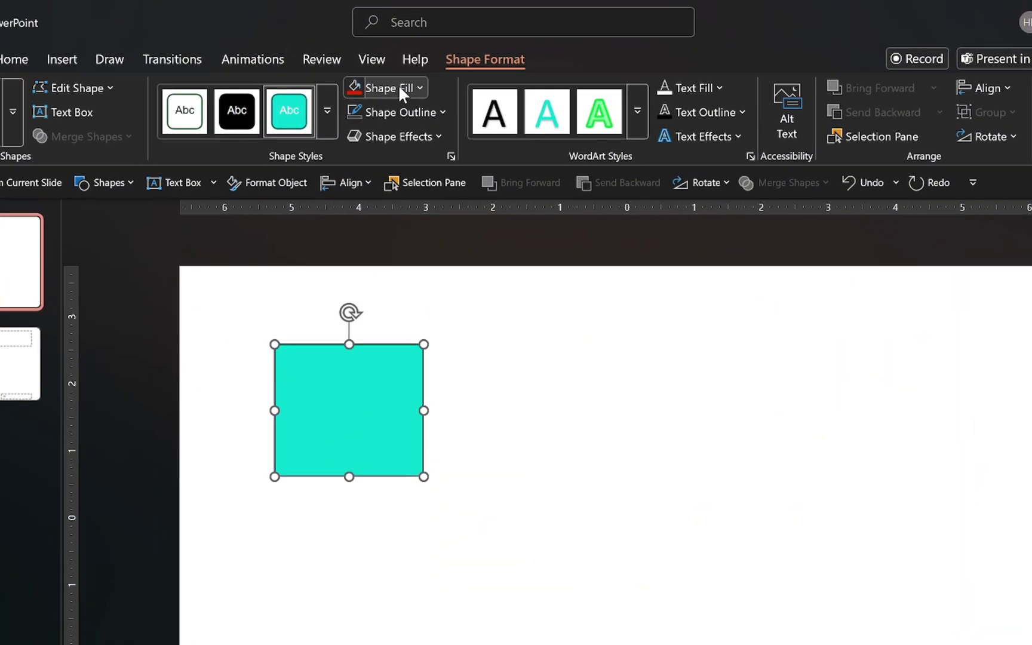
click(427, 64)
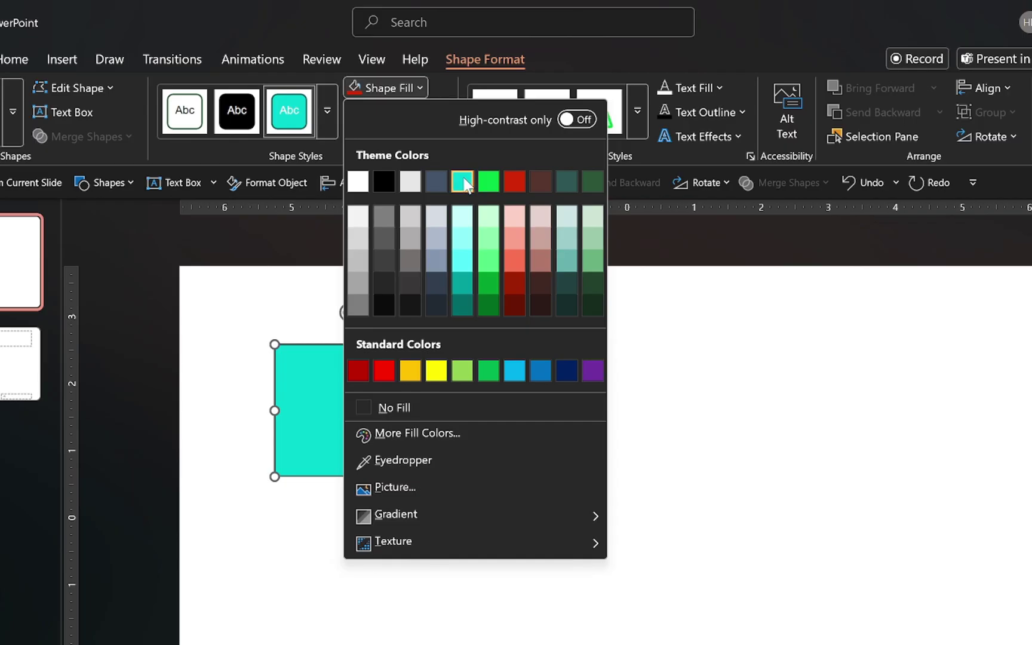
click(515, 180)
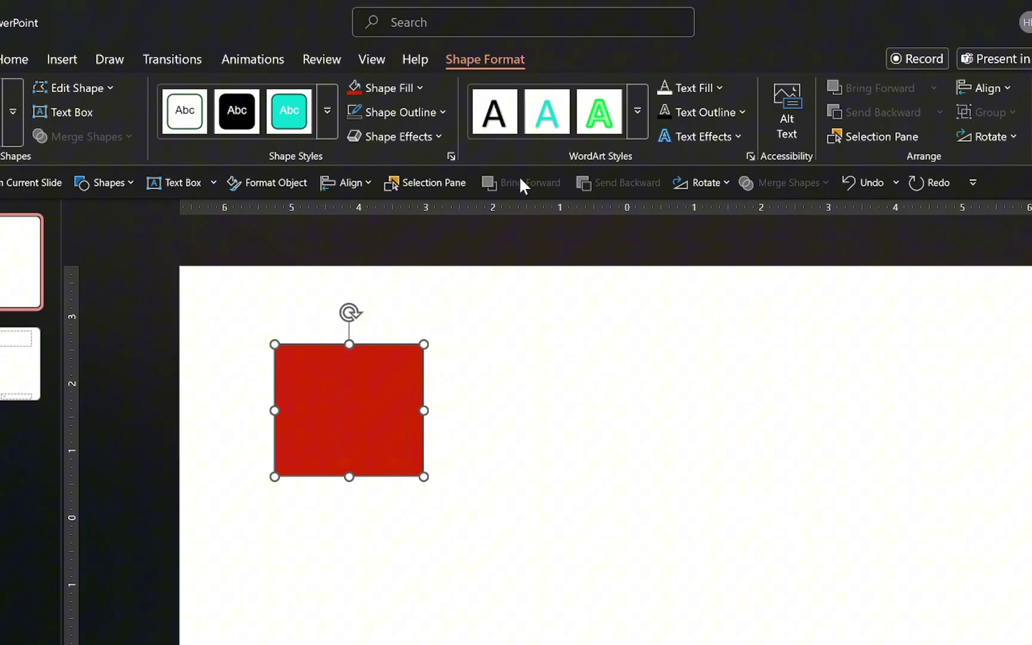
click(437, 115)
click(449, 426)
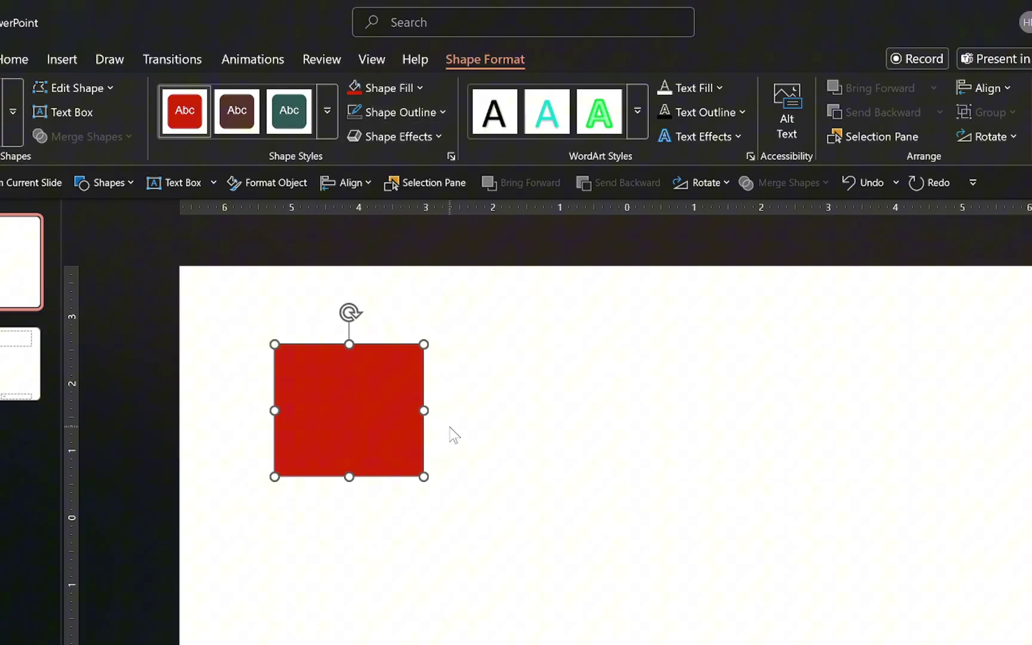
Type white 'Text' into the rectangle and left-align it.
click(710, 94)
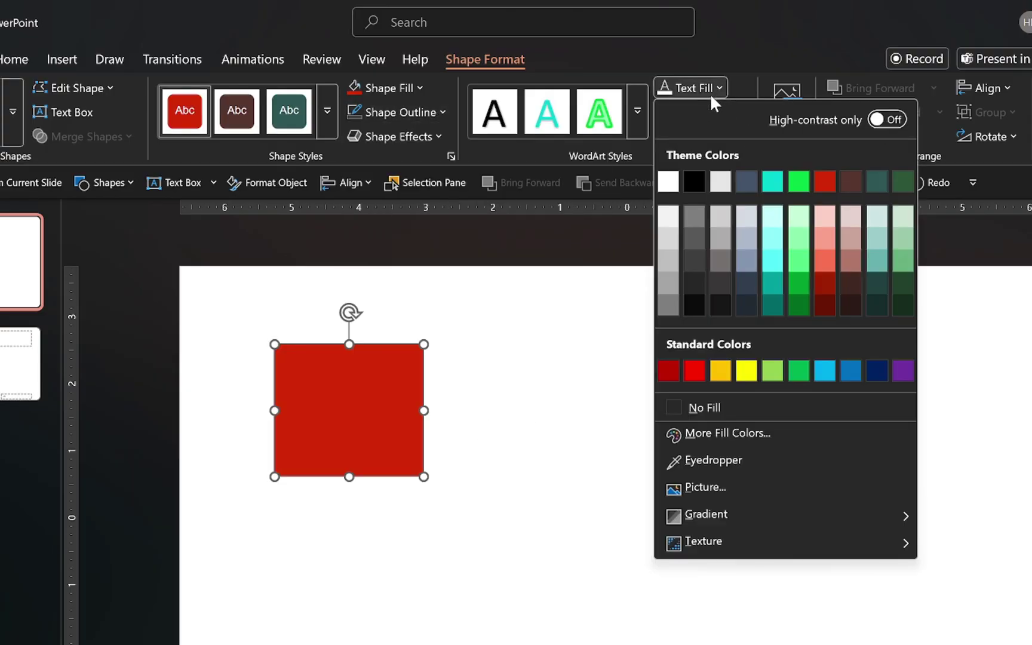
click(670, 179)
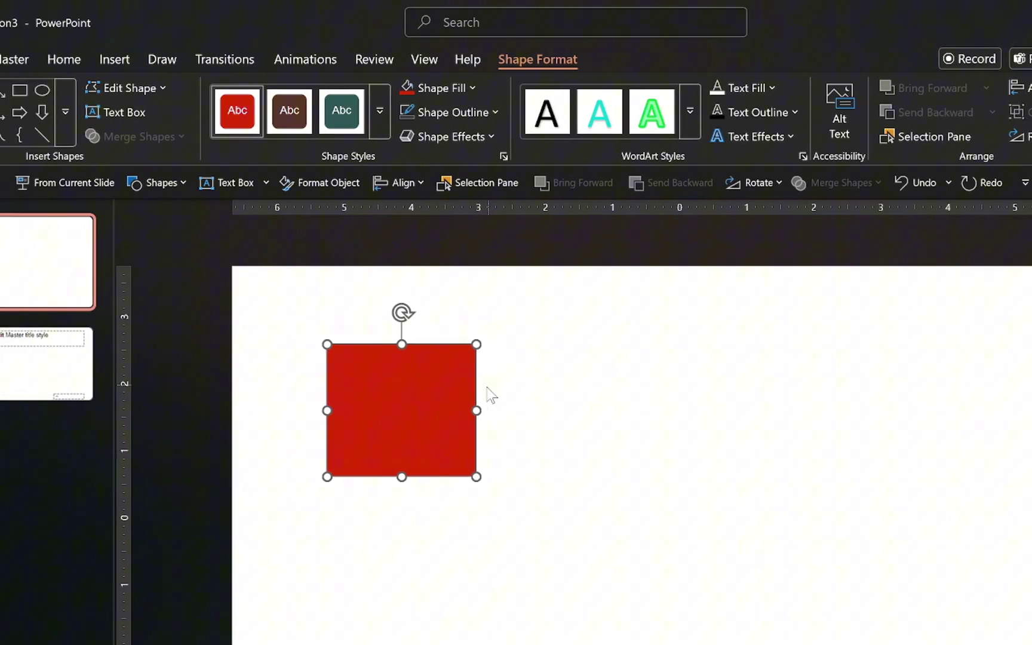
text(Text)
key(Escape)
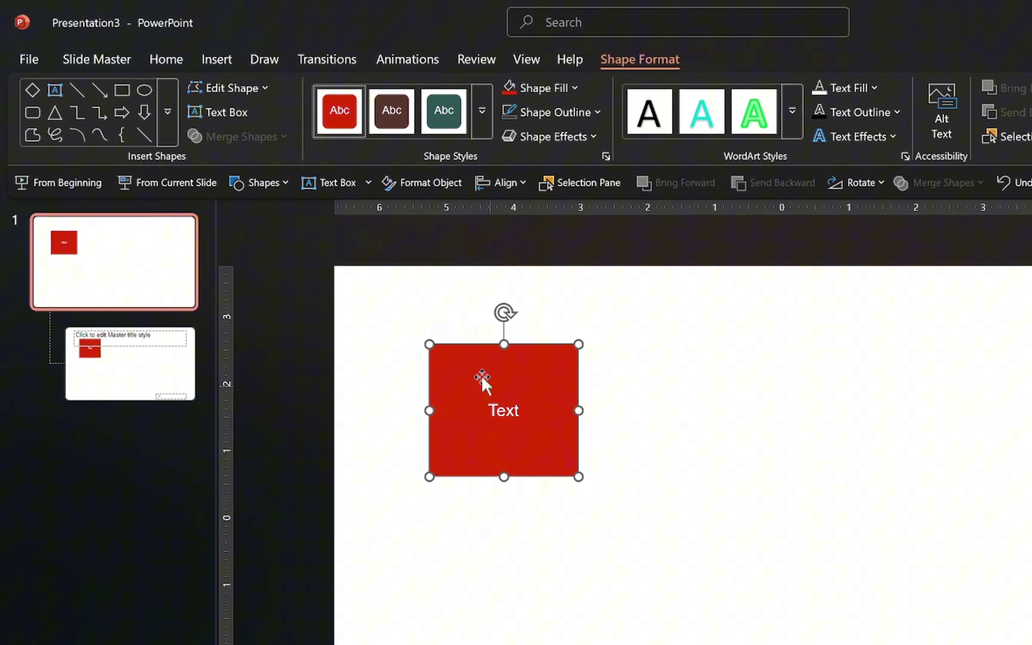
click(167, 63)
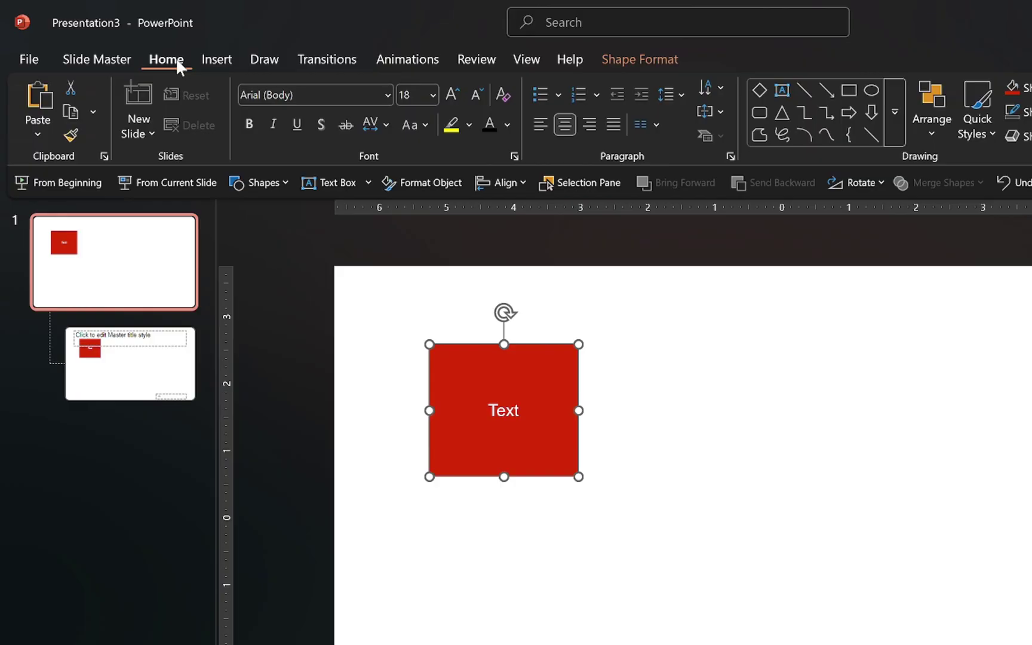
click(536, 124)
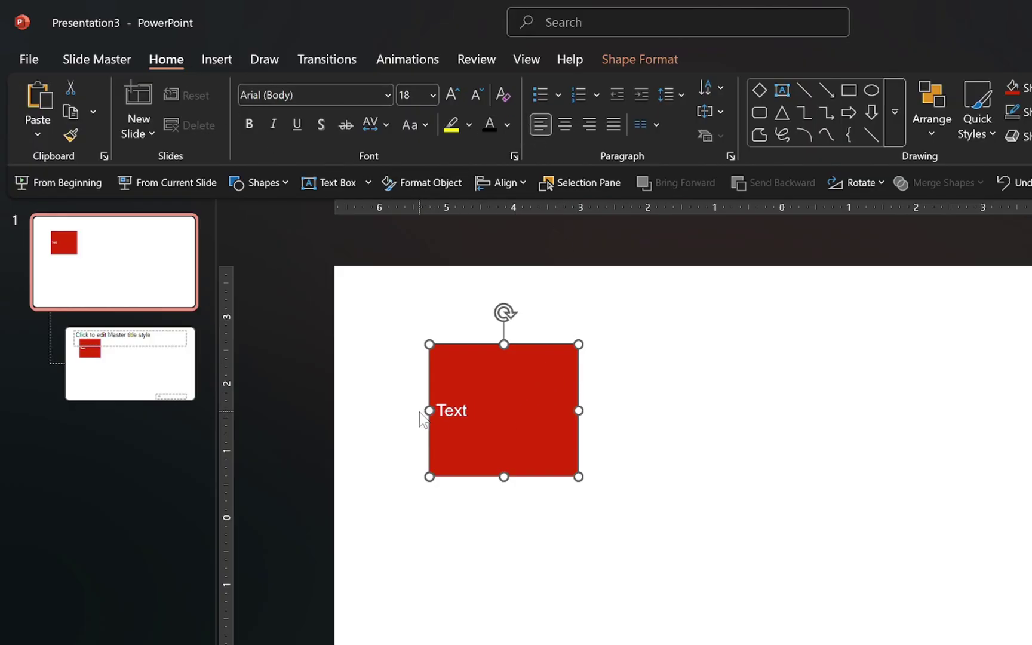
Set the square's left and right text margins to 0", centre the text, and make it the default shape.
right_click(476, 381)
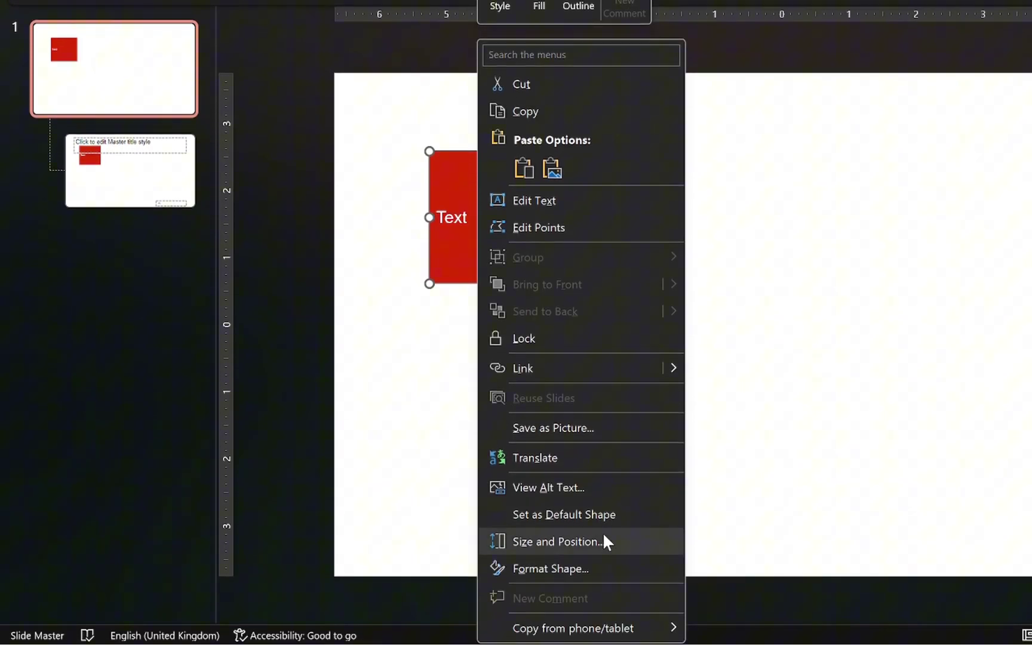
click(582, 565)
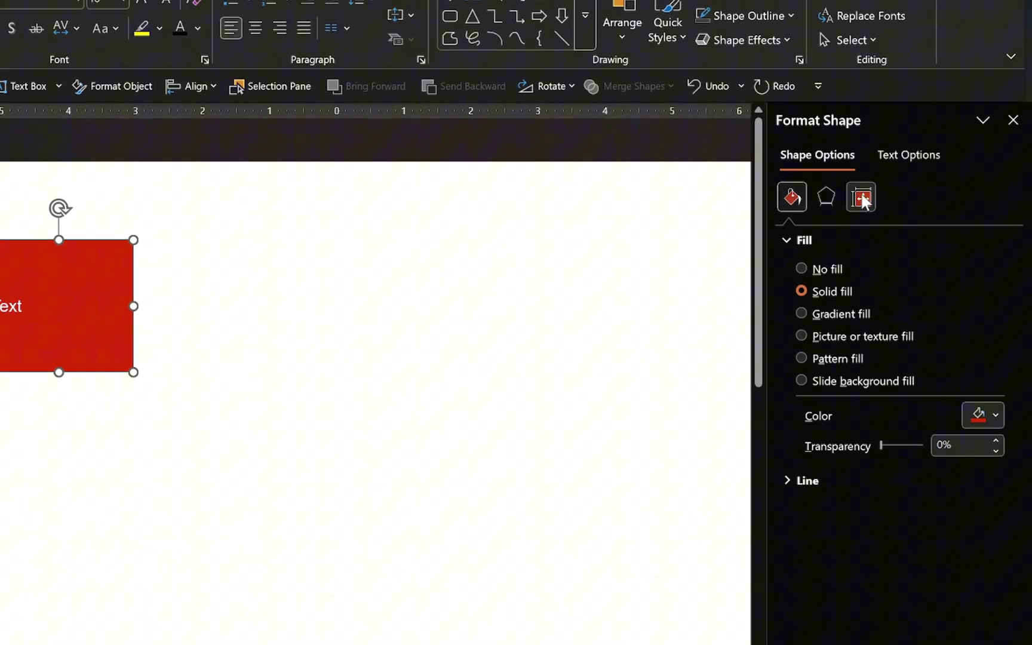
click(861, 199)
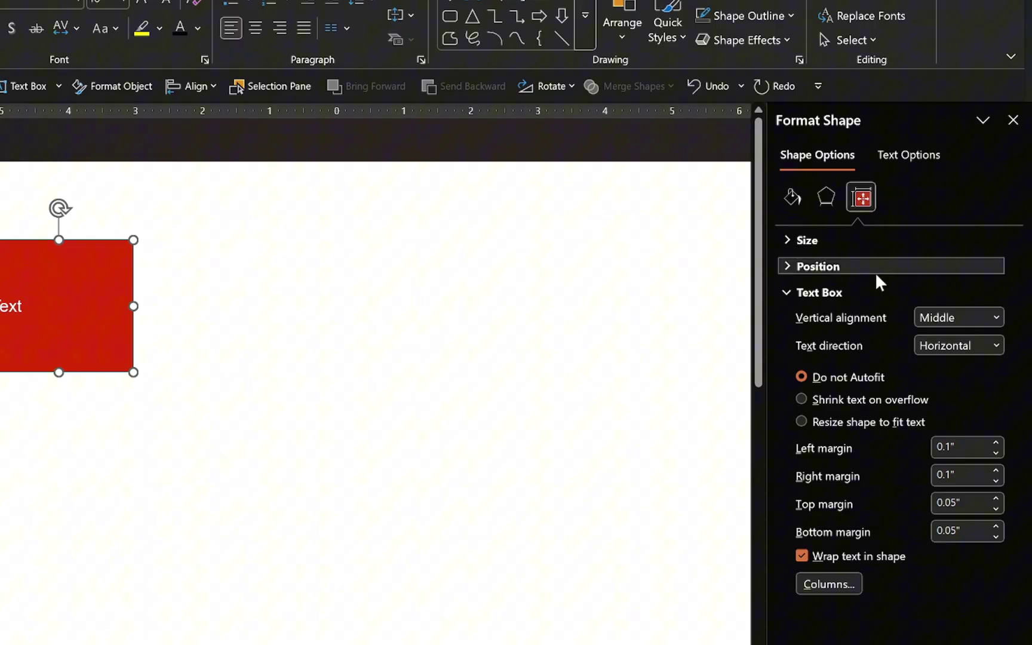
click(995, 453)
click(996, 481)
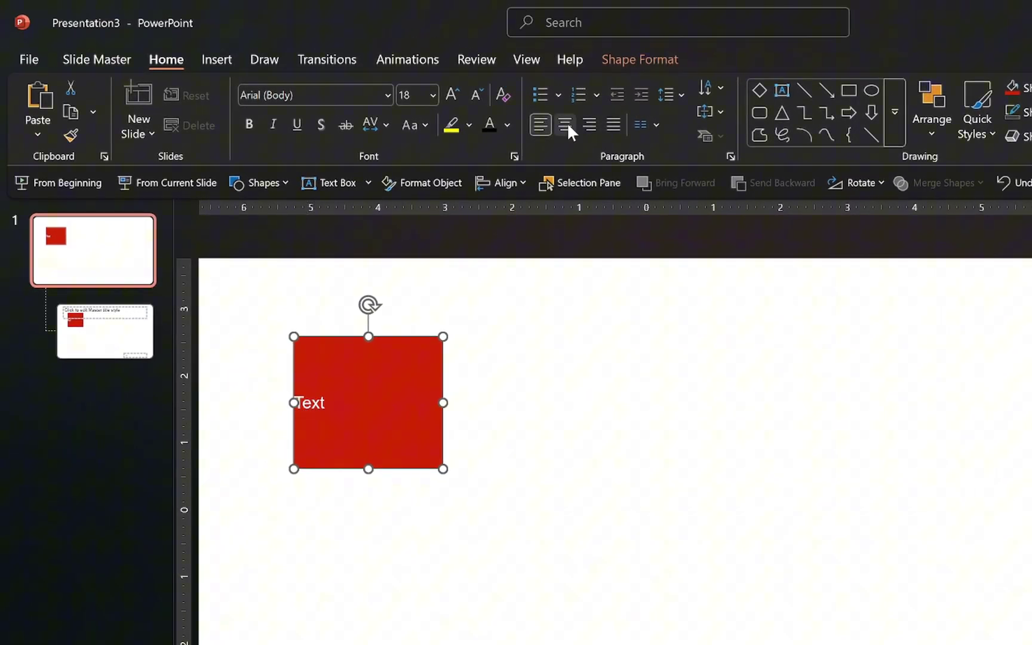
click(565, 124)
right_click(371, 362)
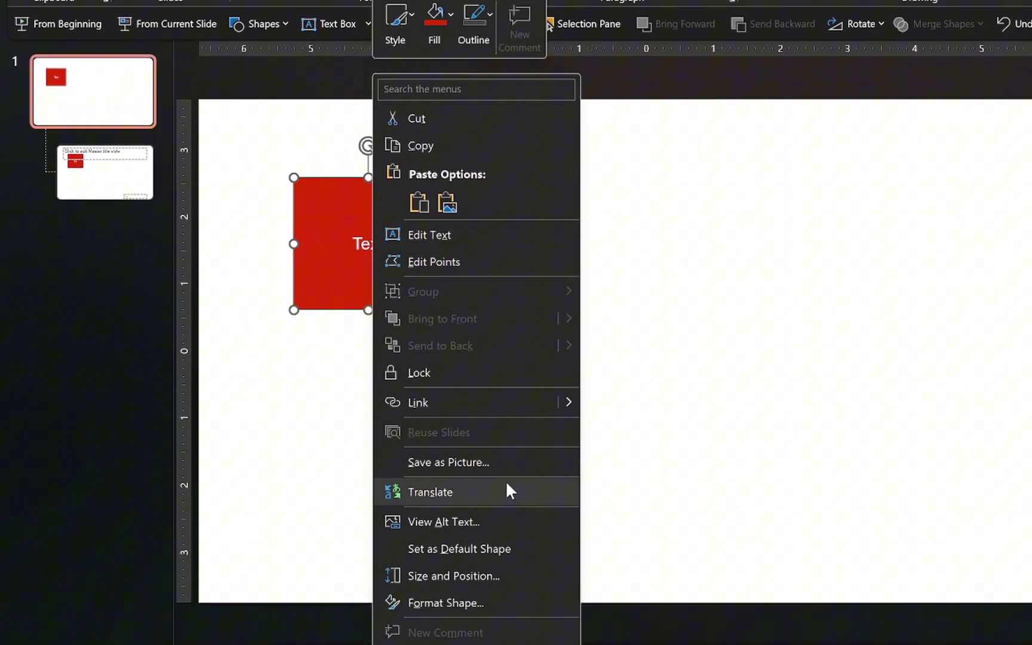
click(487, 644)
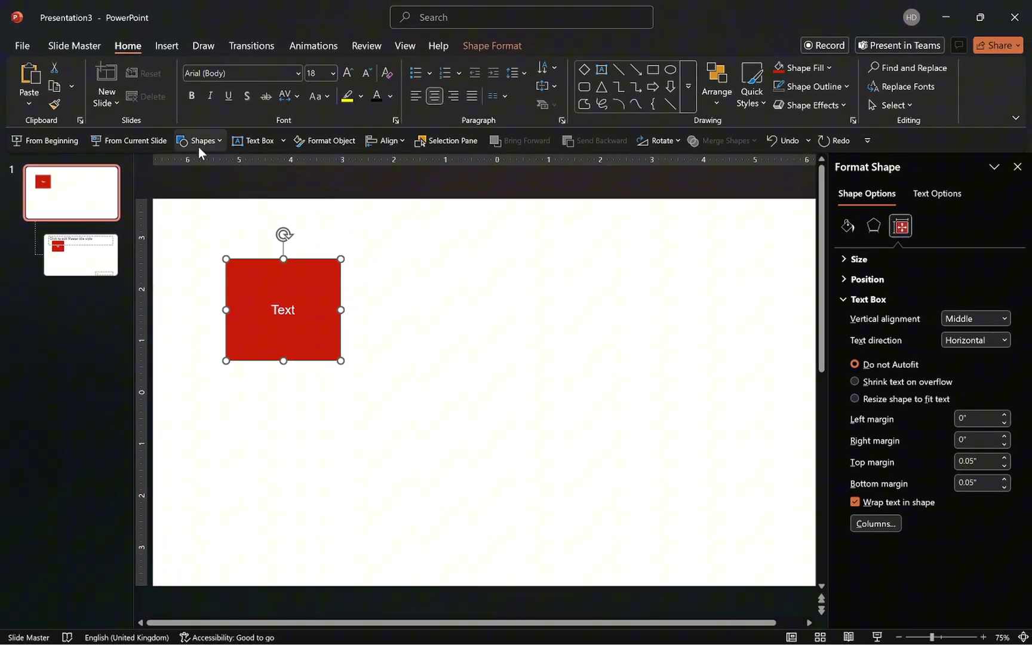
Draw a triangle to the right of the square and type 'gggg' in it.
click(206, 120)
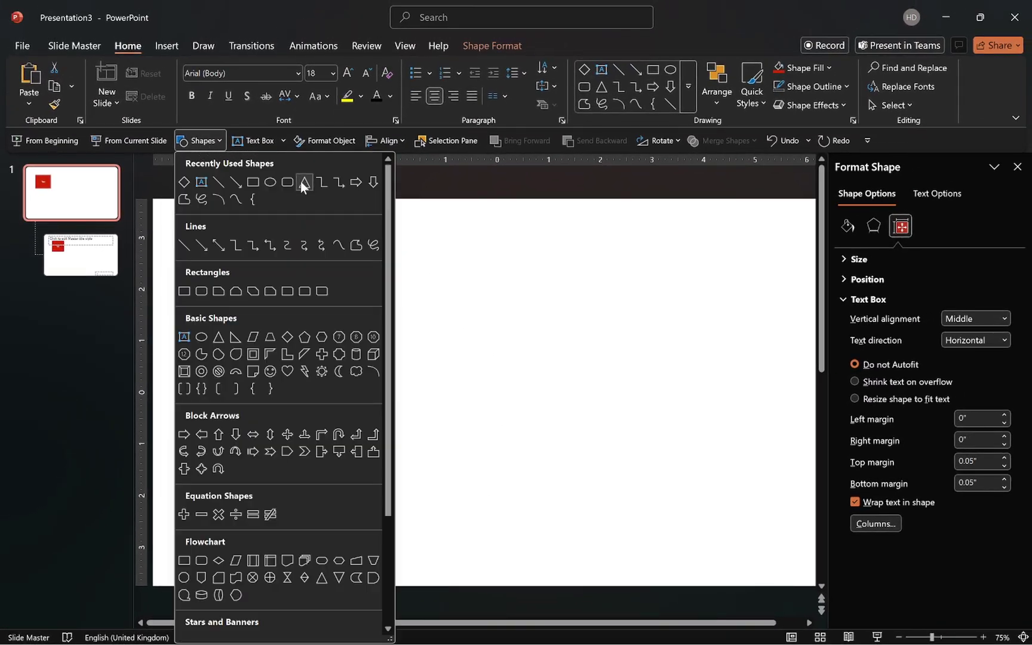
click(305, 184)
drag(423, 259, 538, 357)
text(gggg)
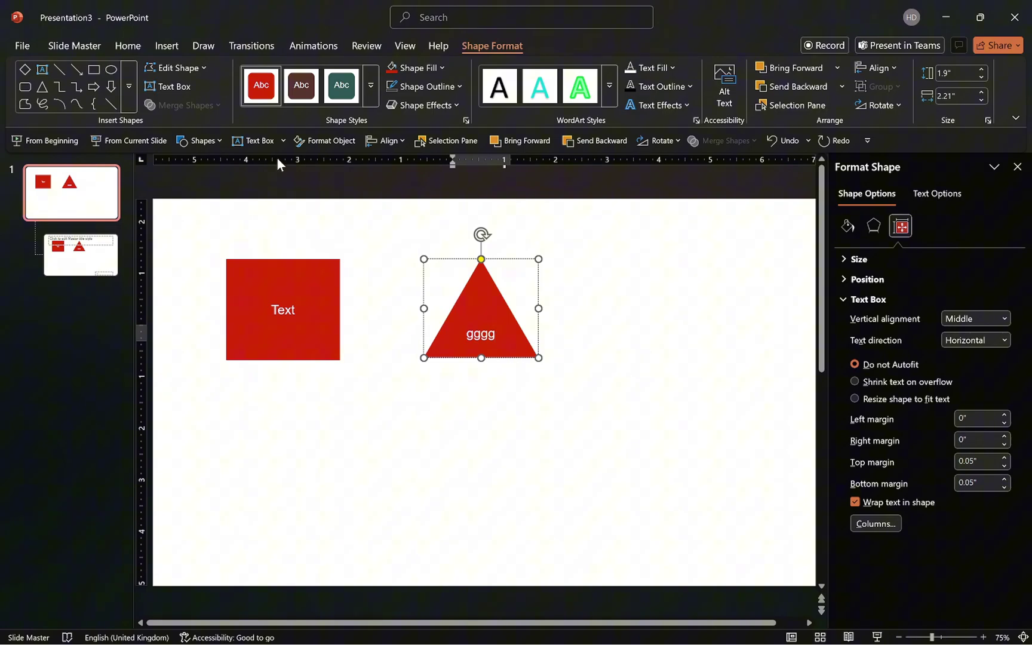
Add a 'Text' text box below the square with 0" side margins and set it as the default text box.
click(255, 141)
click(299, 401)
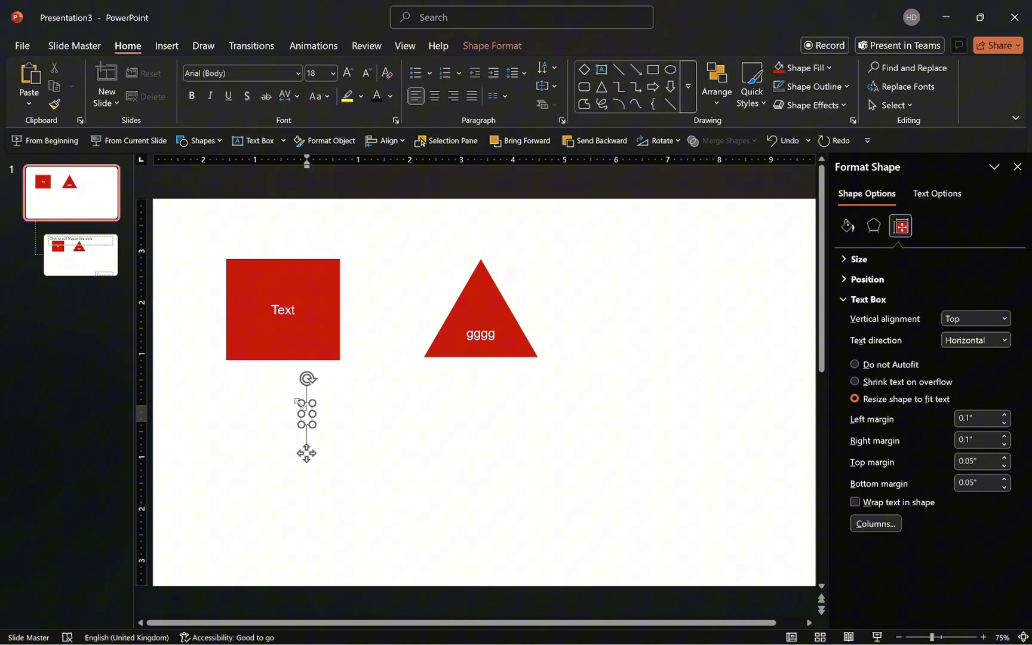
text(Text)
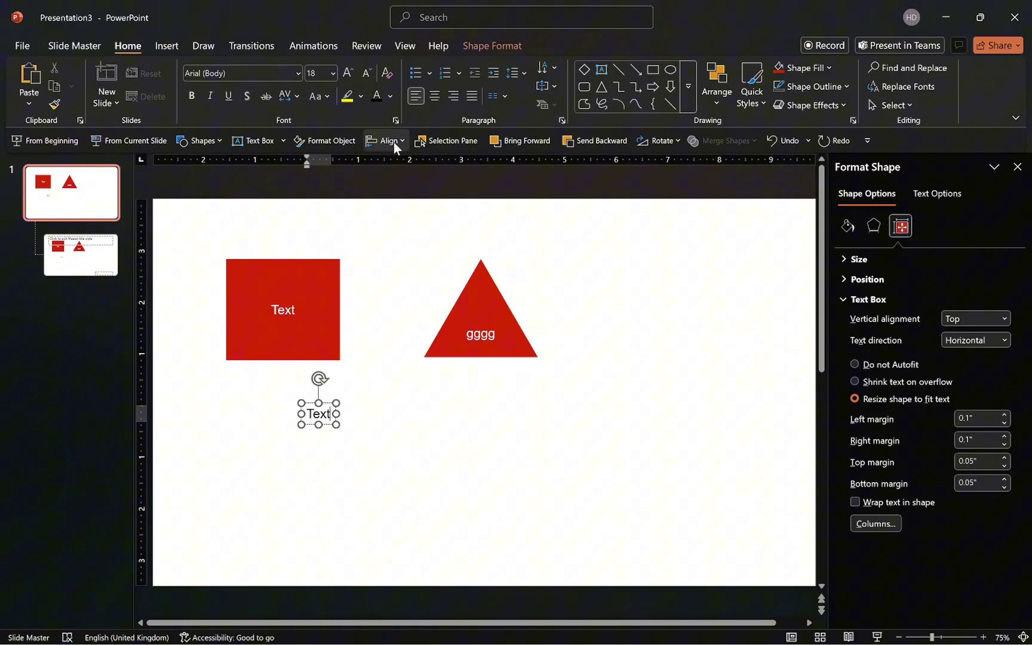
click(390, 96)
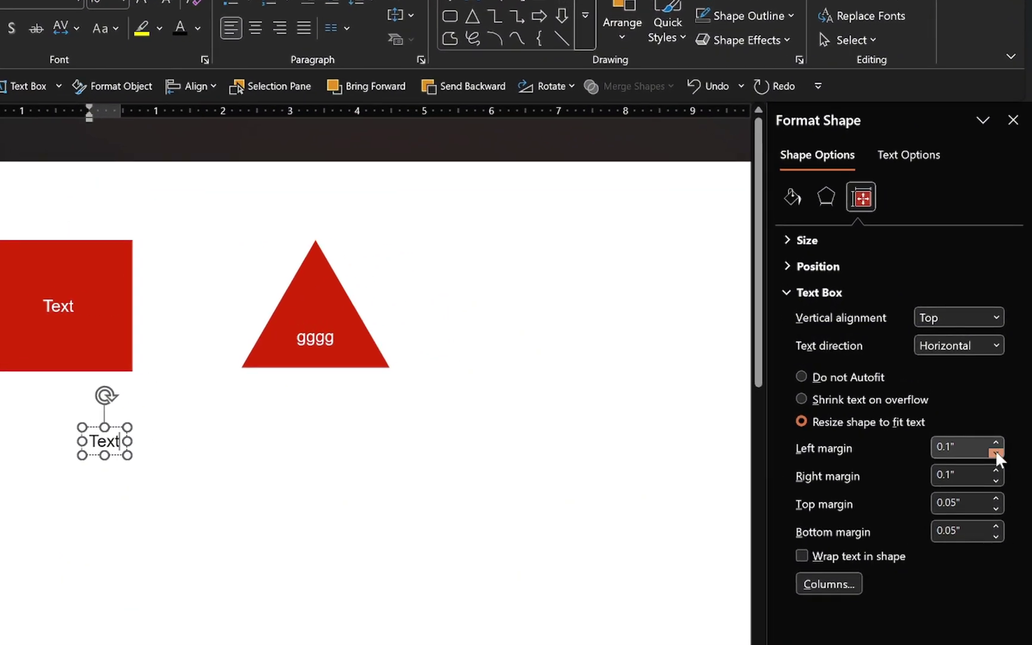
click(1004, 422)
click(996, 481)
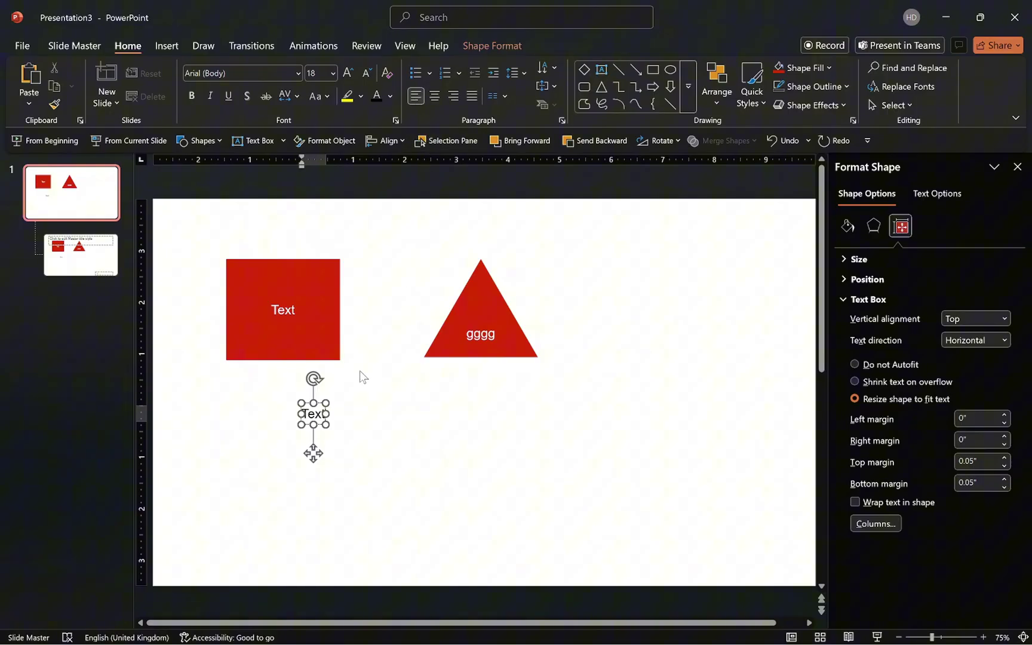
right_click(319, 411)
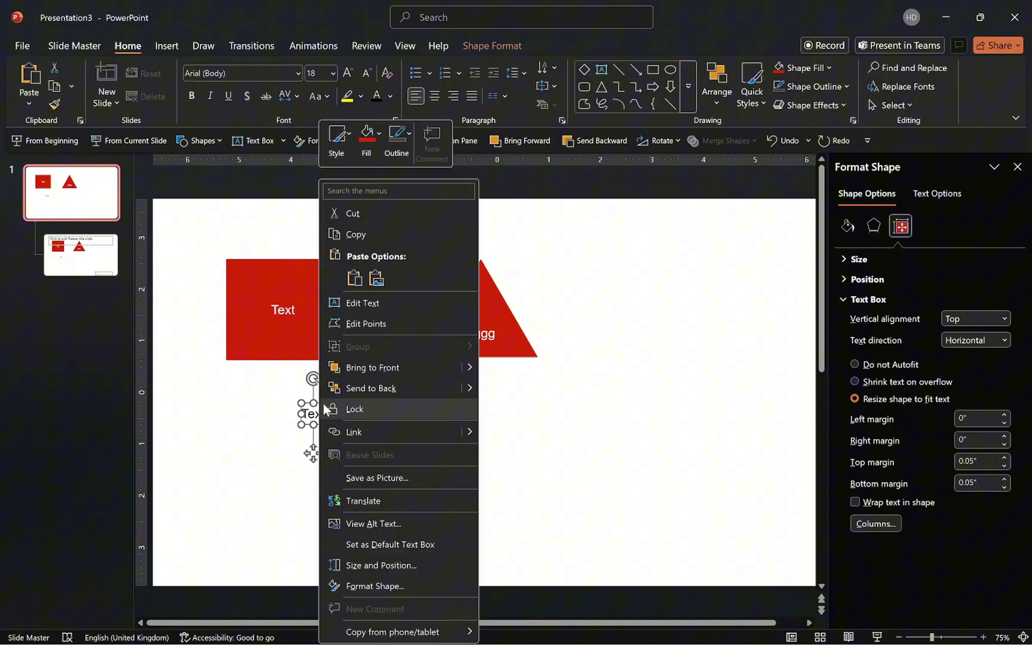
click(405, 544)
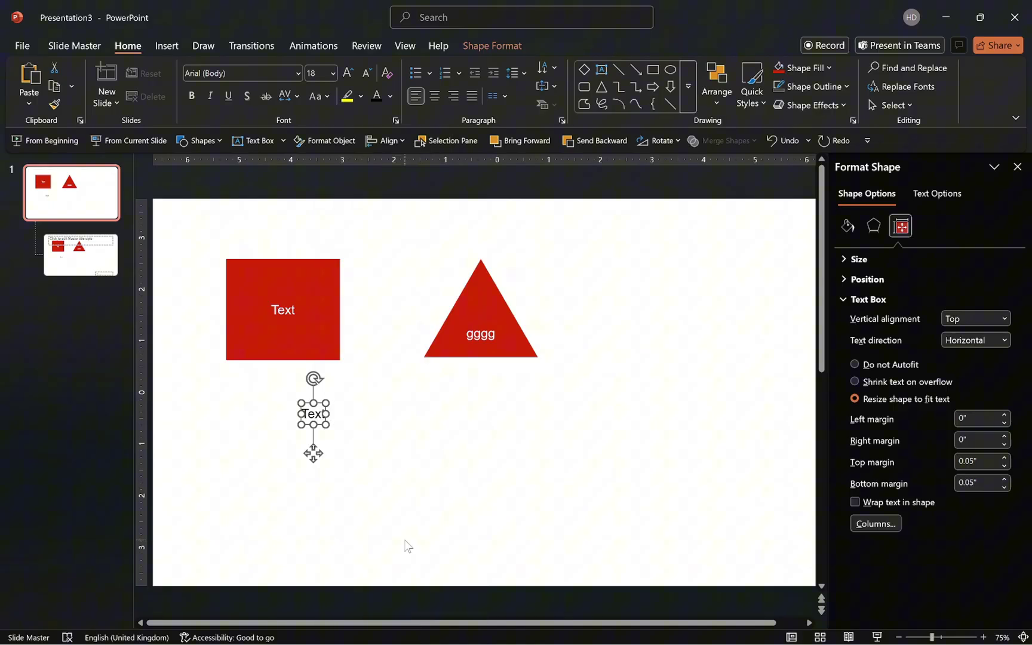
Draw a vertical black 1 pt line between the square and triangle and set it as the default line.
click(203, 141)
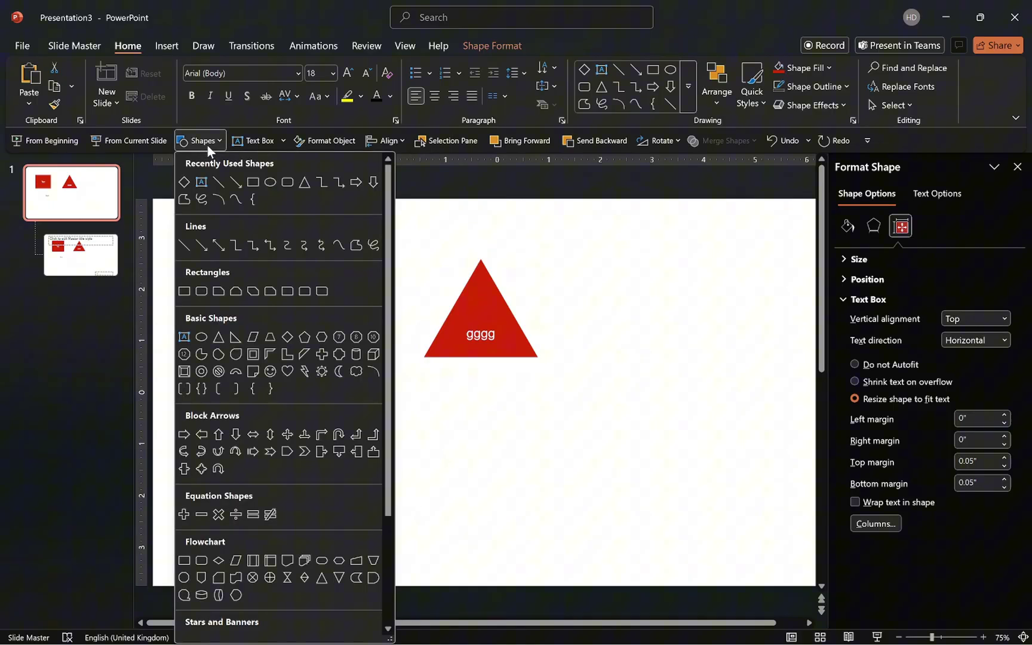
click(185, 242)
drag(390, 264, 390, 524)
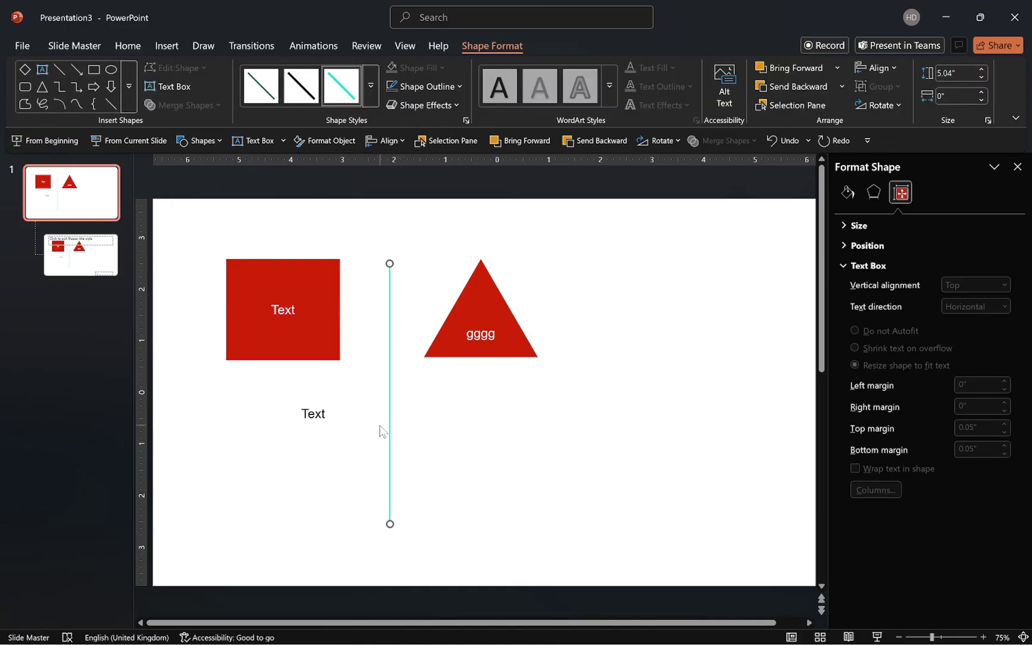
click(459, 86)
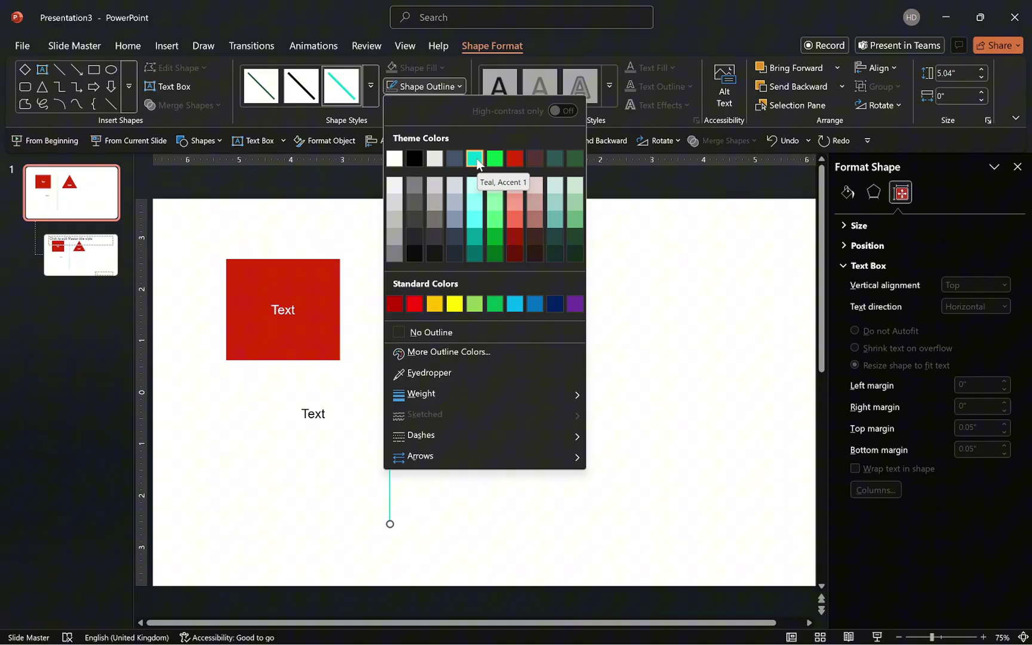
click(417, 160)
click(442, 84)
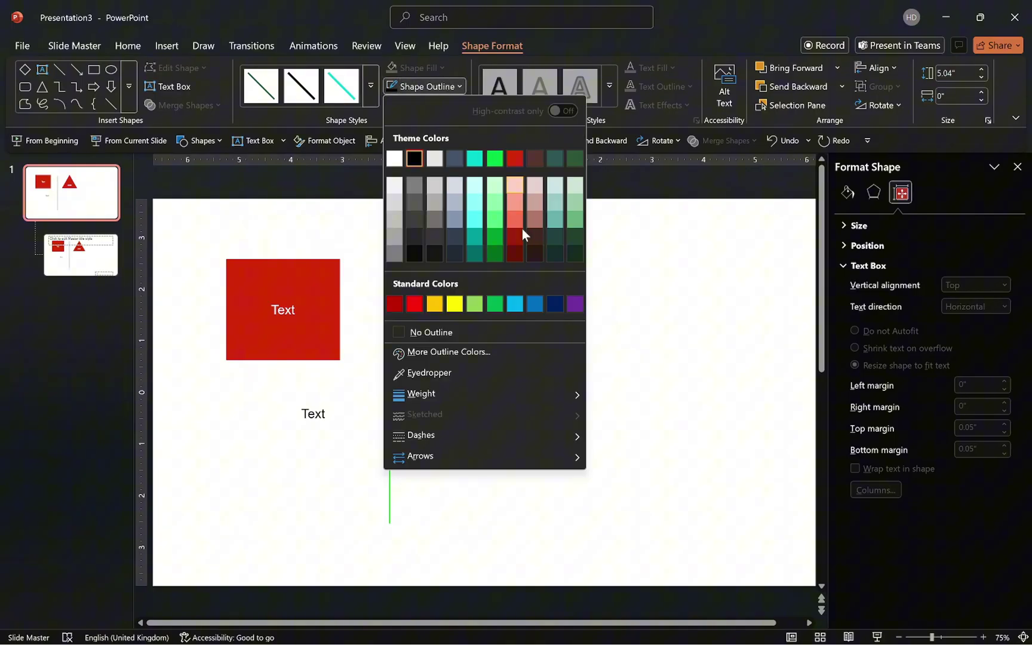
mouse_move(540, 397)
click(642, 450)
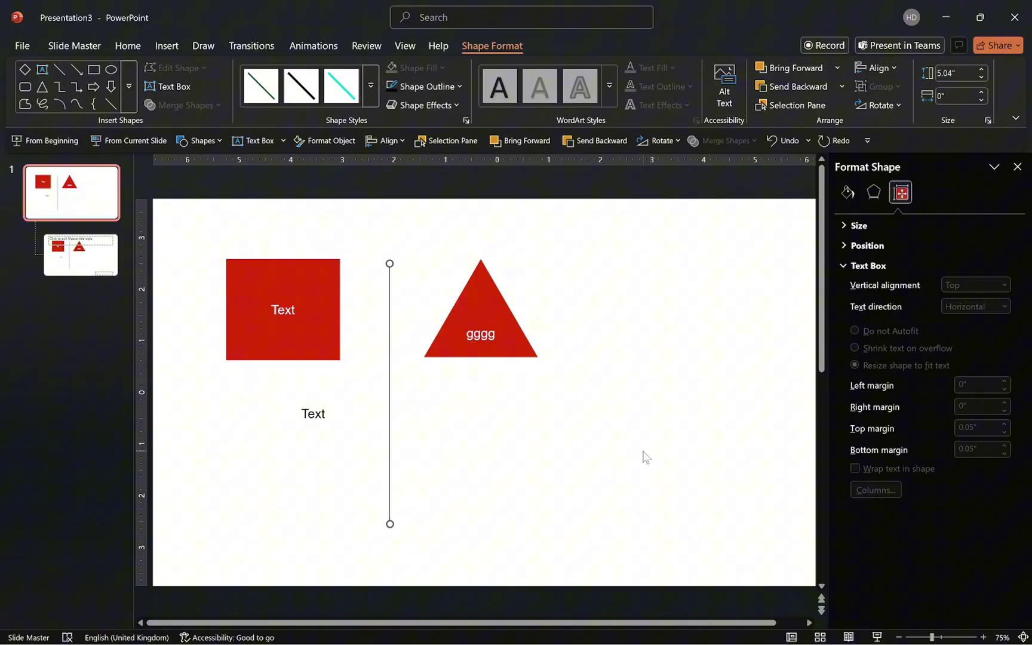
right_click(389, 430)
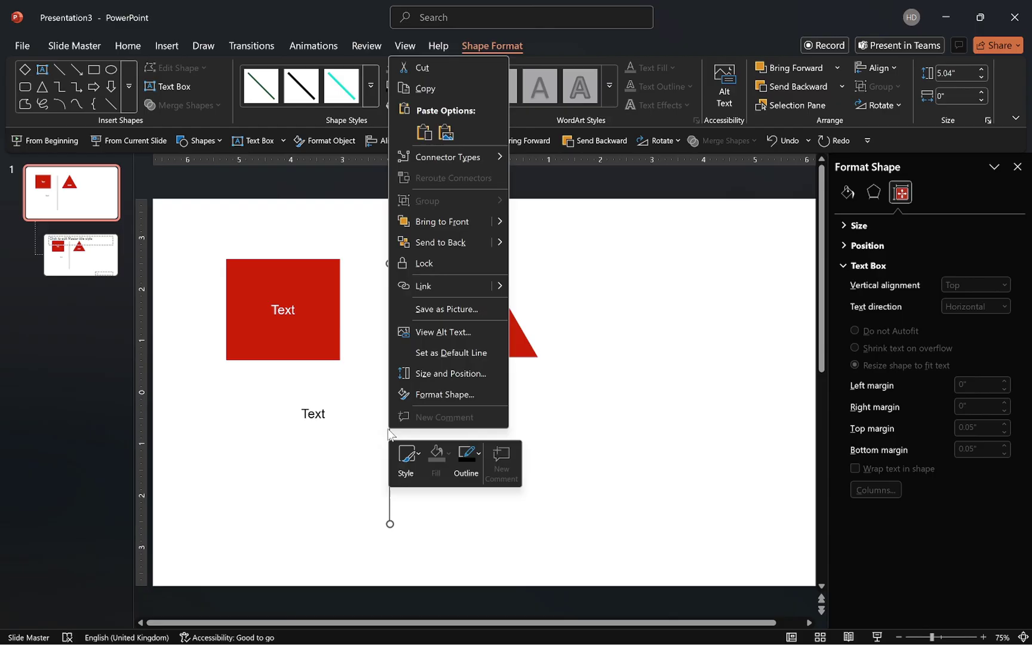
click(432, 356)
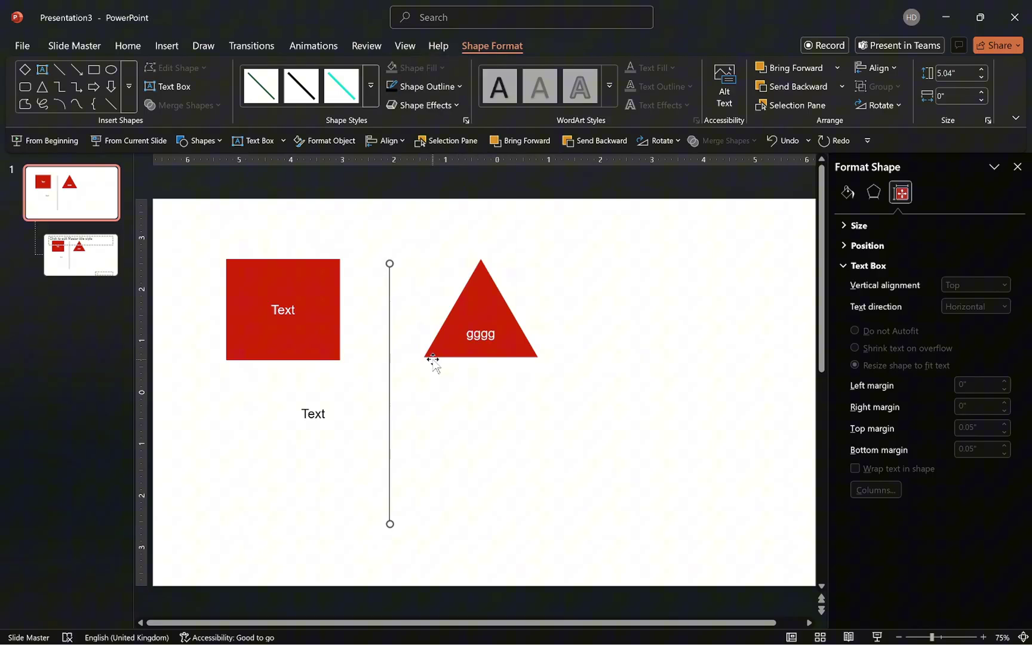
Delete all sample shapes from the master and close the Format Background pane.
key(ctrl+a)
key(Delete)
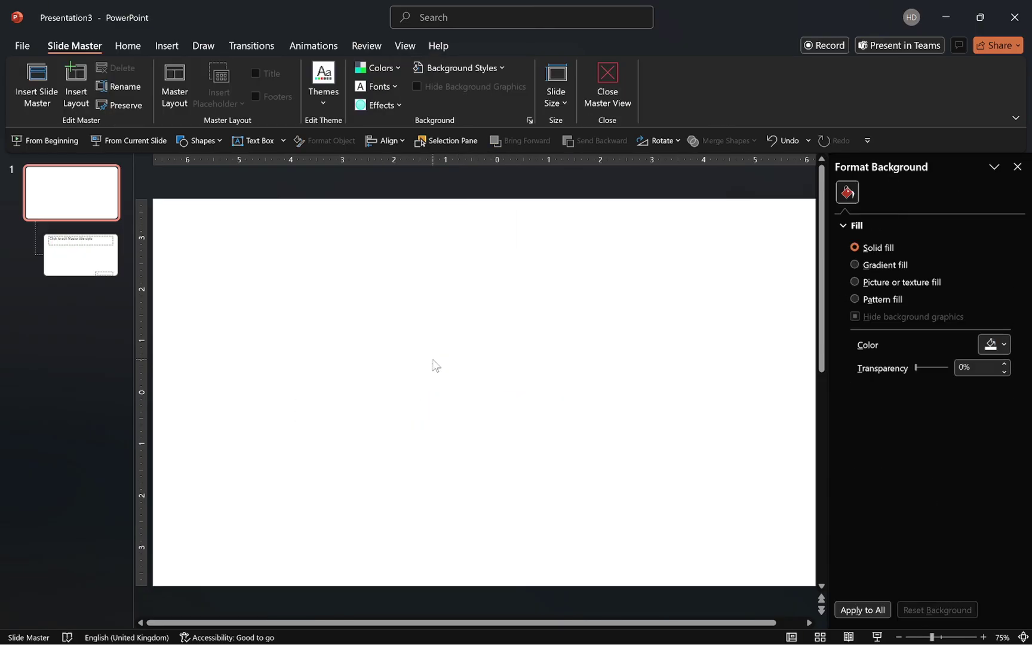
click(1017, 167)
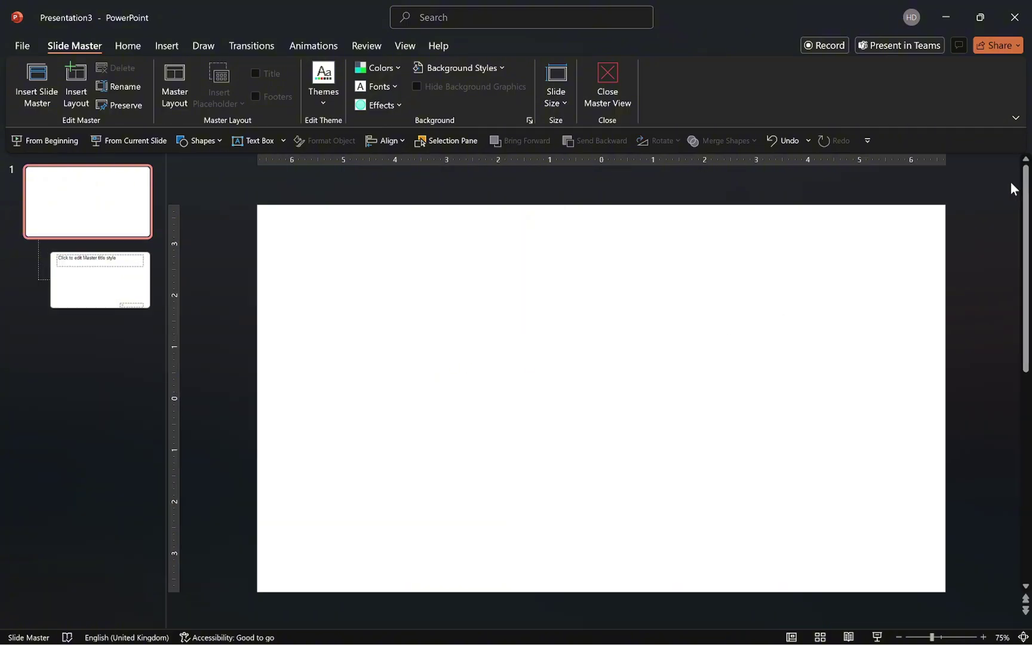
Show guides on the title layout and add vertical guides about 6" left and right of centre.
click(105, 290)
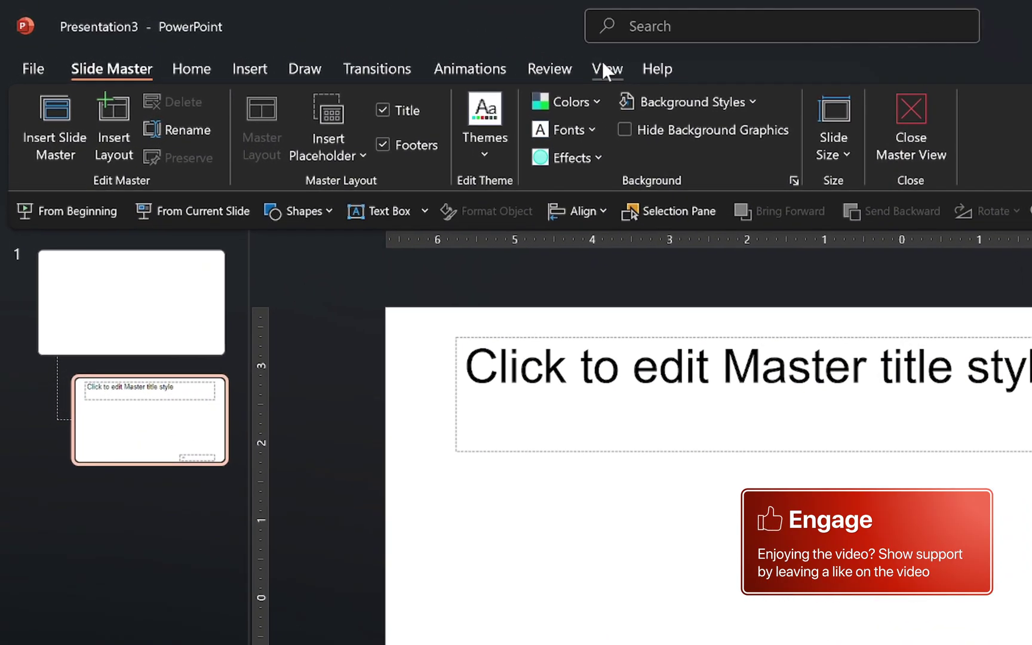
click(405, 46)
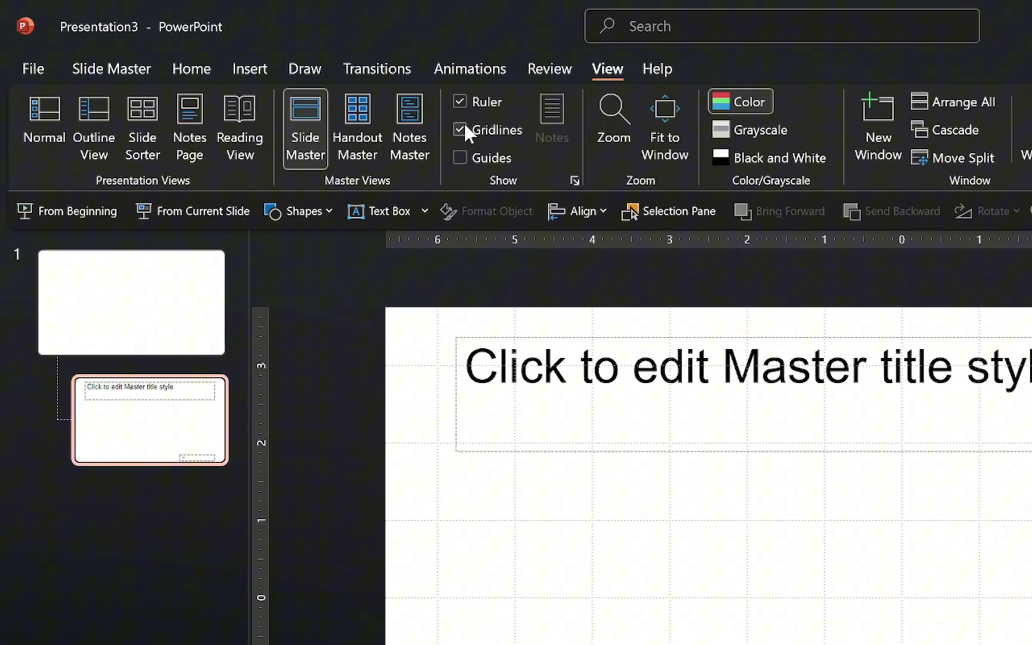
click(461, 158)
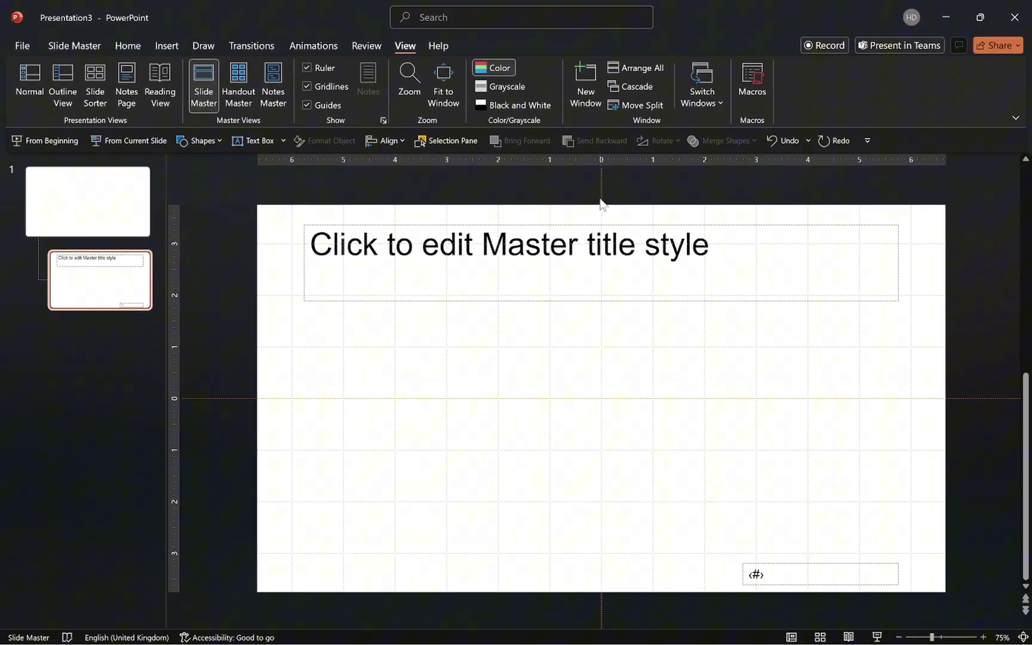
drag(600, 203, 292, 255)
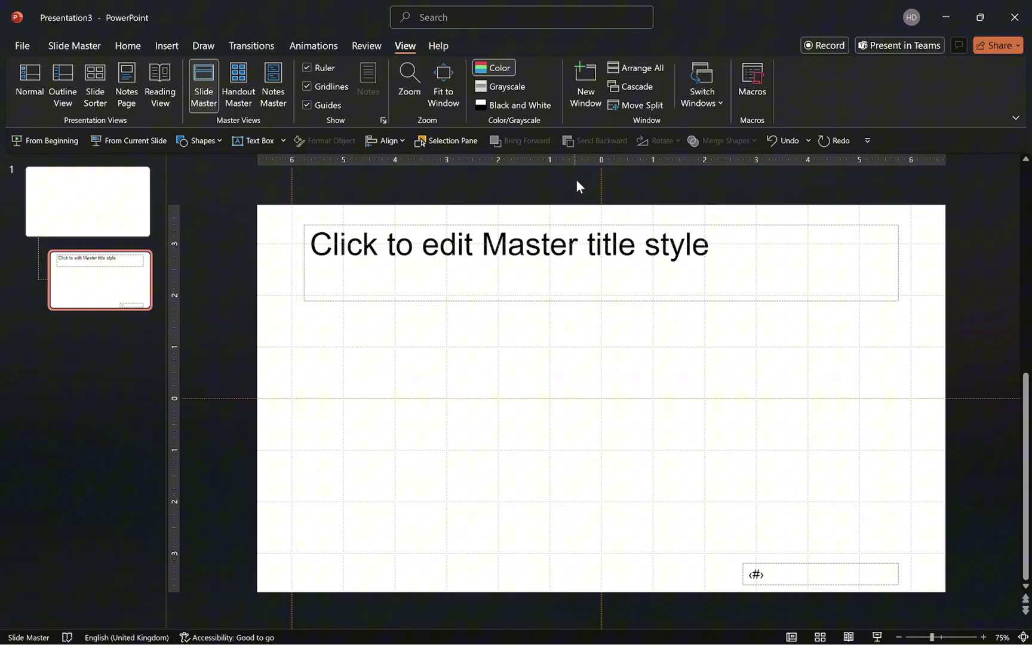
drag(601, 182, 909, 255)
Stretch the title placeholder to the guides, set its height to 1", and nudge it up.
click(898, 255)
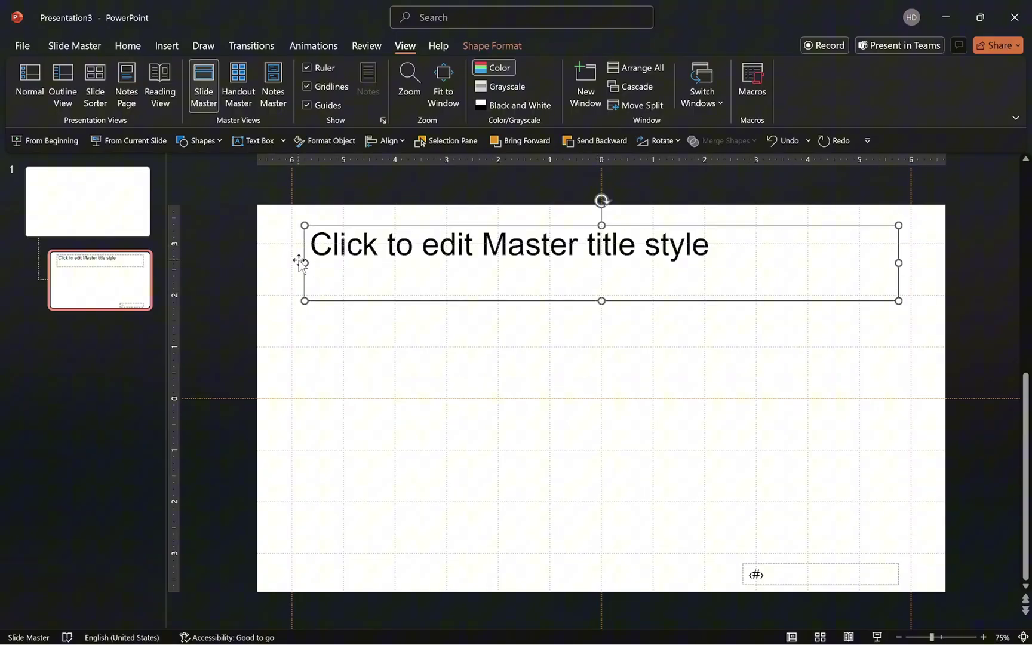
drag(304, 263, 292, 263)
drag(895, 260, 911, 263)
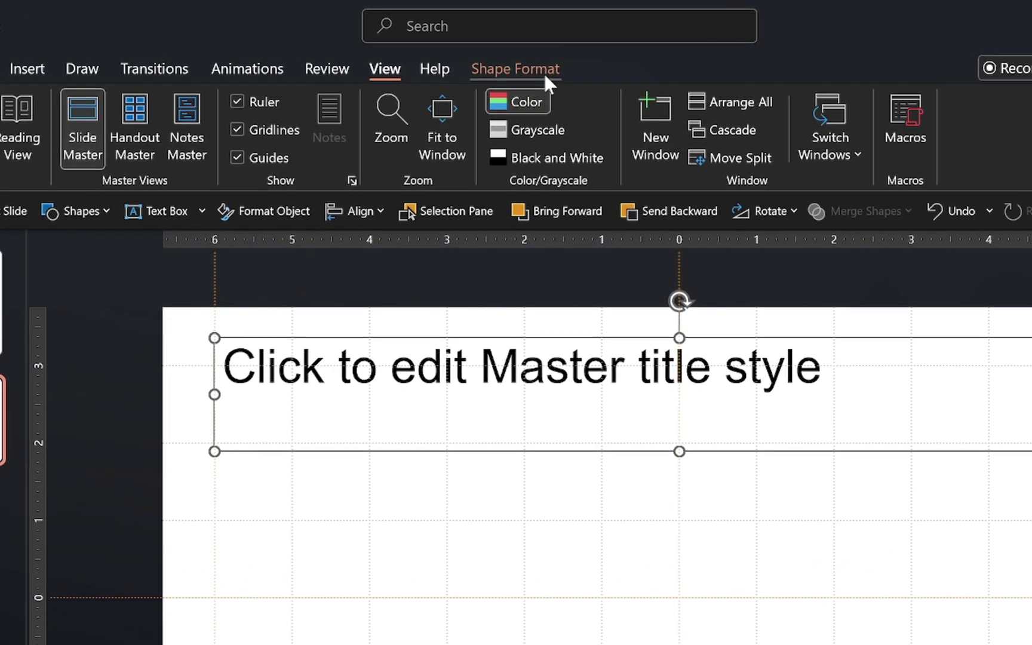
click(492, 45)
double_click(925, 111)
text(1)
key(Return)
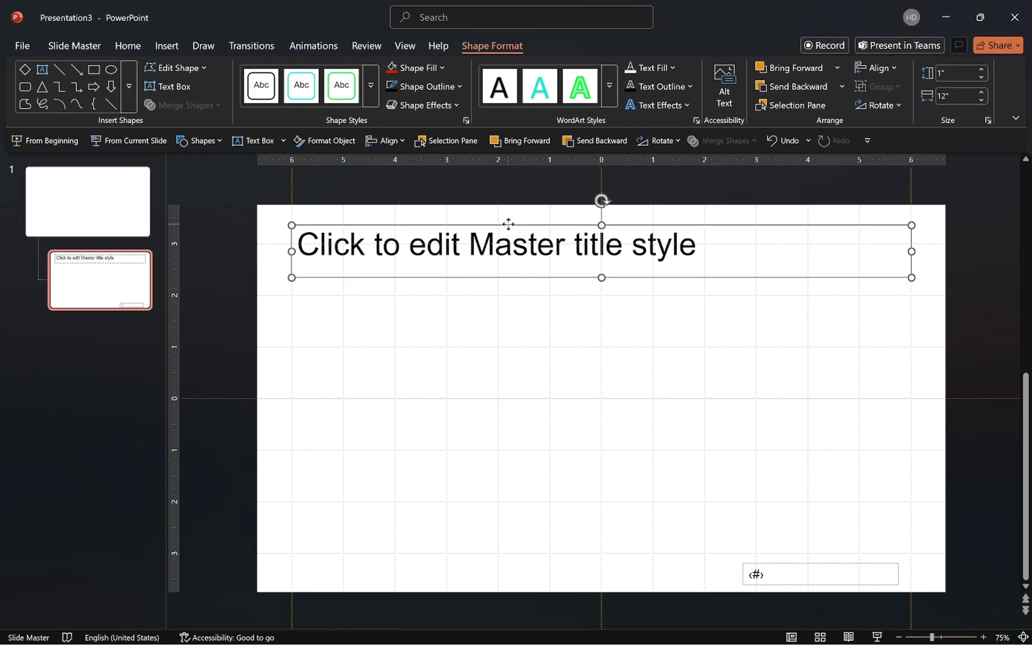
drag(298, 314, 298, 307)
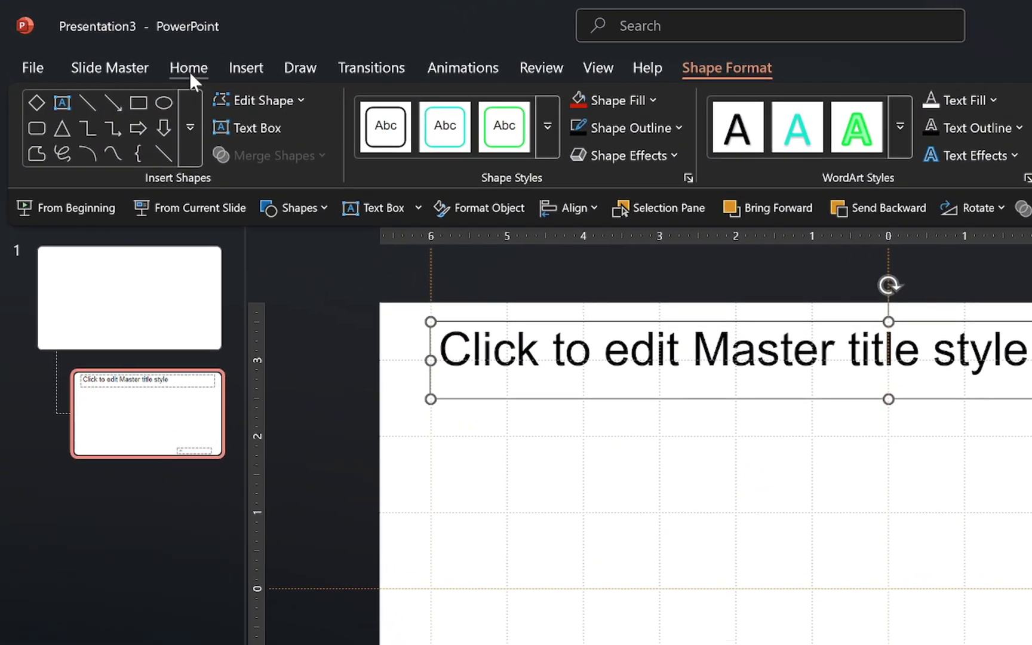
Centre the title text vertically and make it bold 28 pt.
click(188, 68)
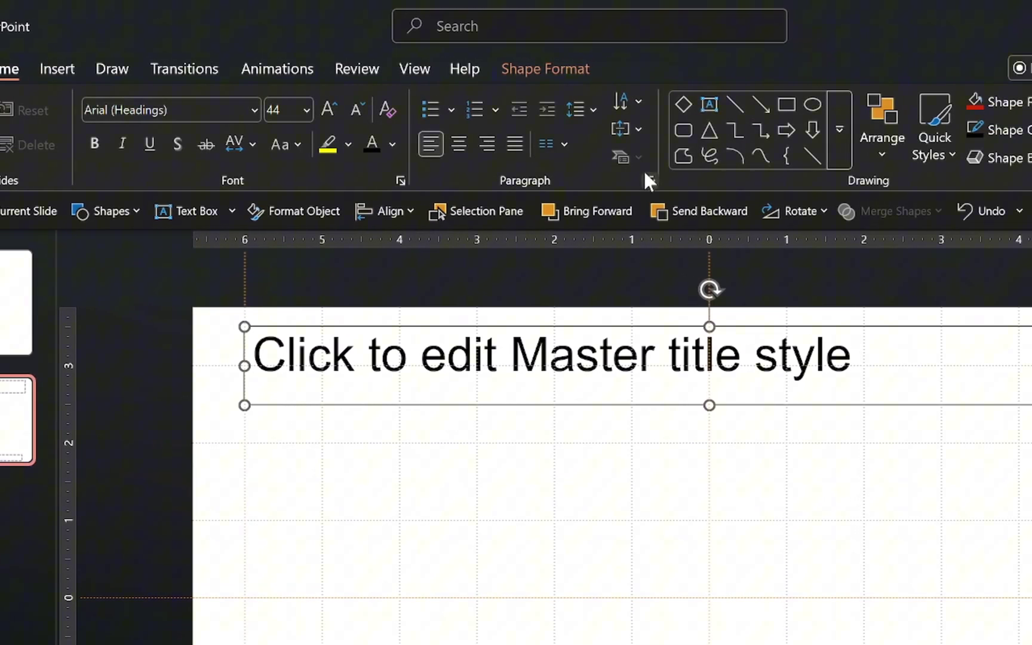
click(834, 176)
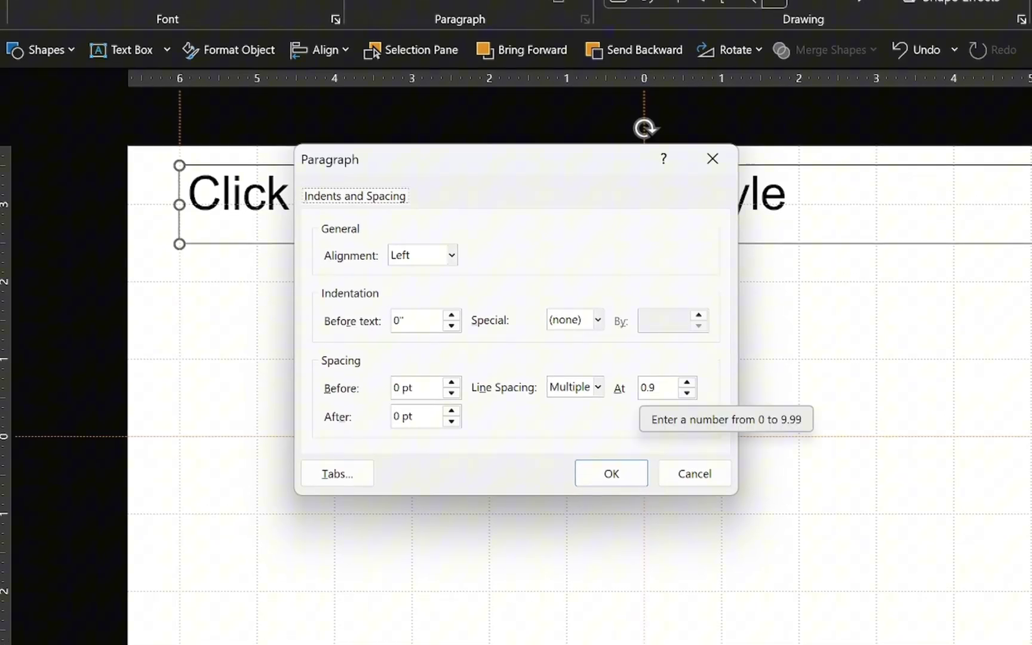
click(611, 473)
click(561, 129)
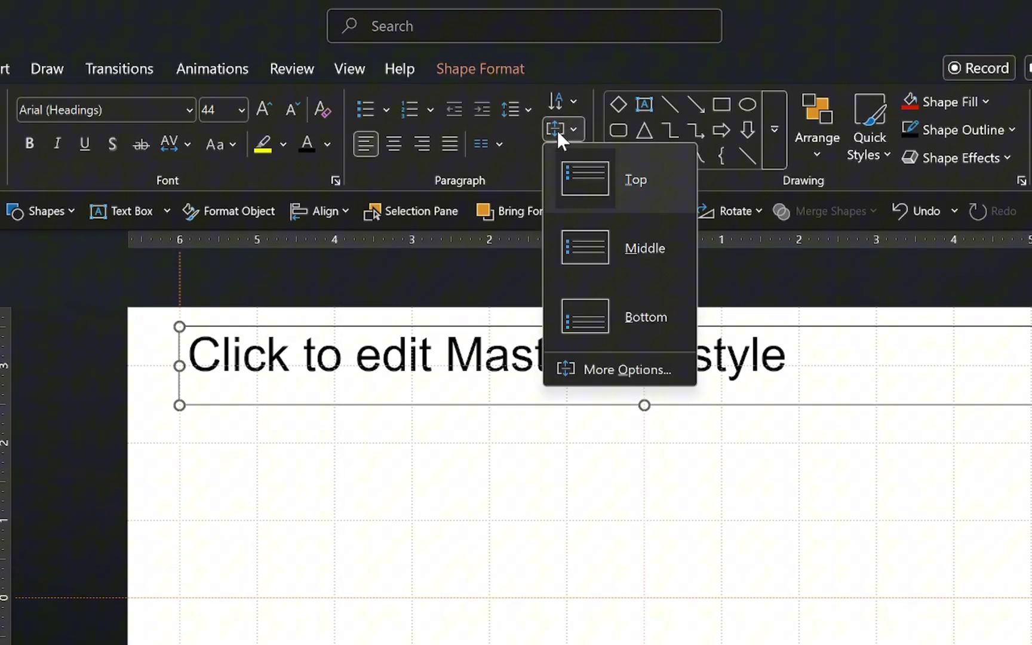
click(629, 250)
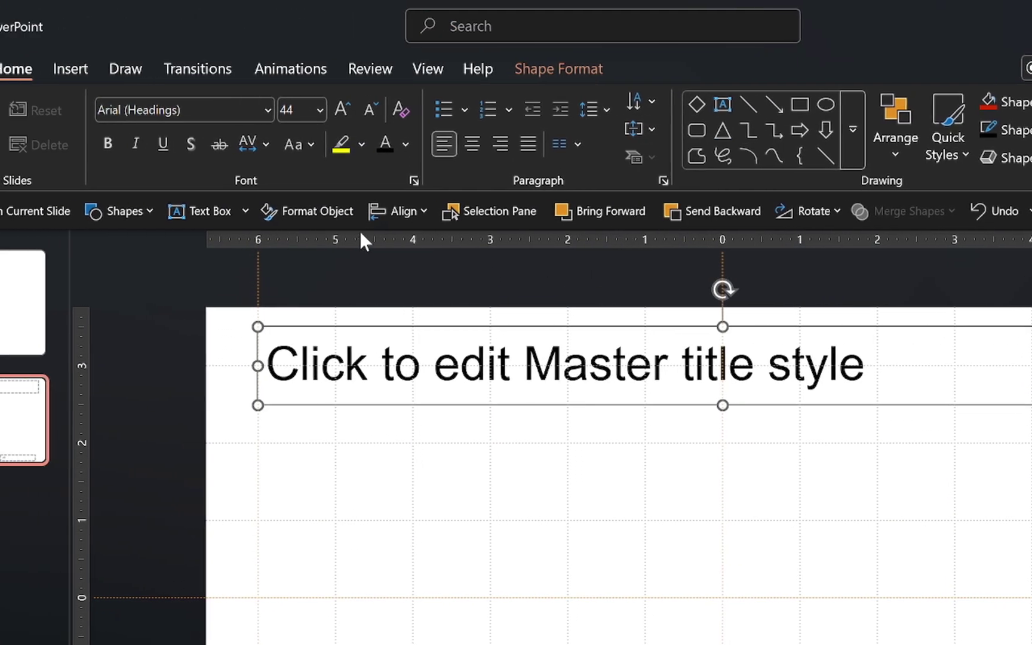
click(288, 145)
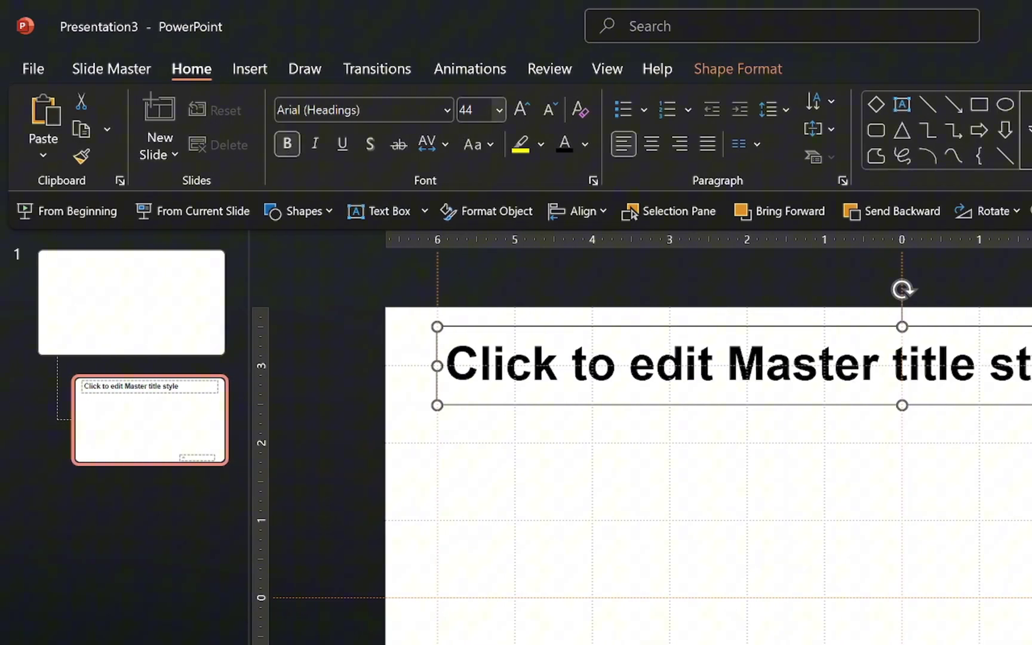
click(483, 109)
text(28)
key(Return)
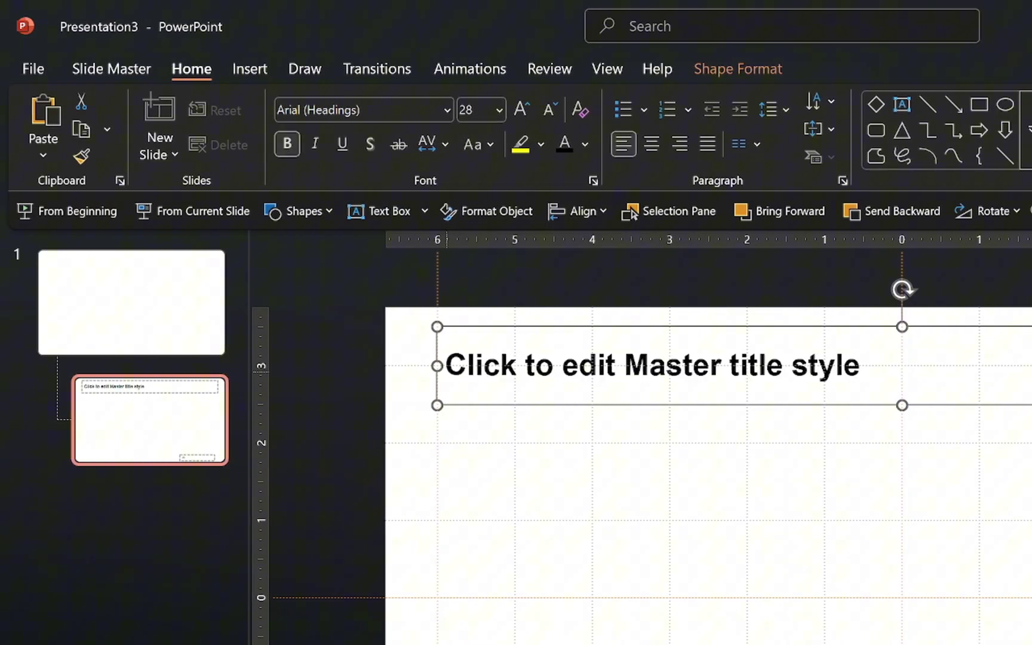
Set the title's left and right margins to 0" and type 'Enter your title here'.
right_click(495, 334)
click(605, 563)
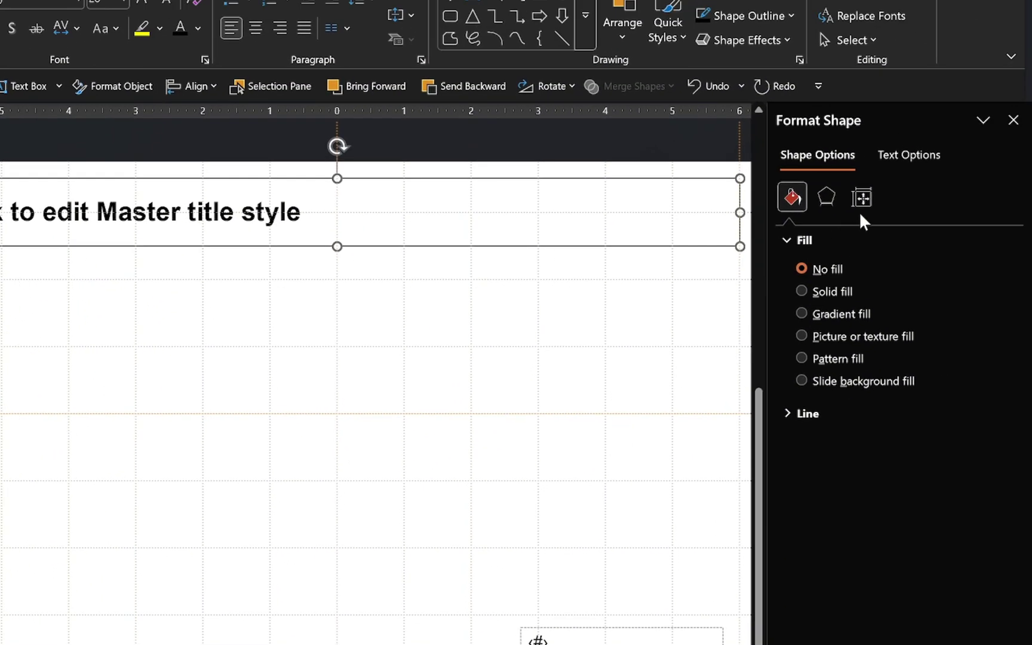
click(865, 203)
click(997, 453)
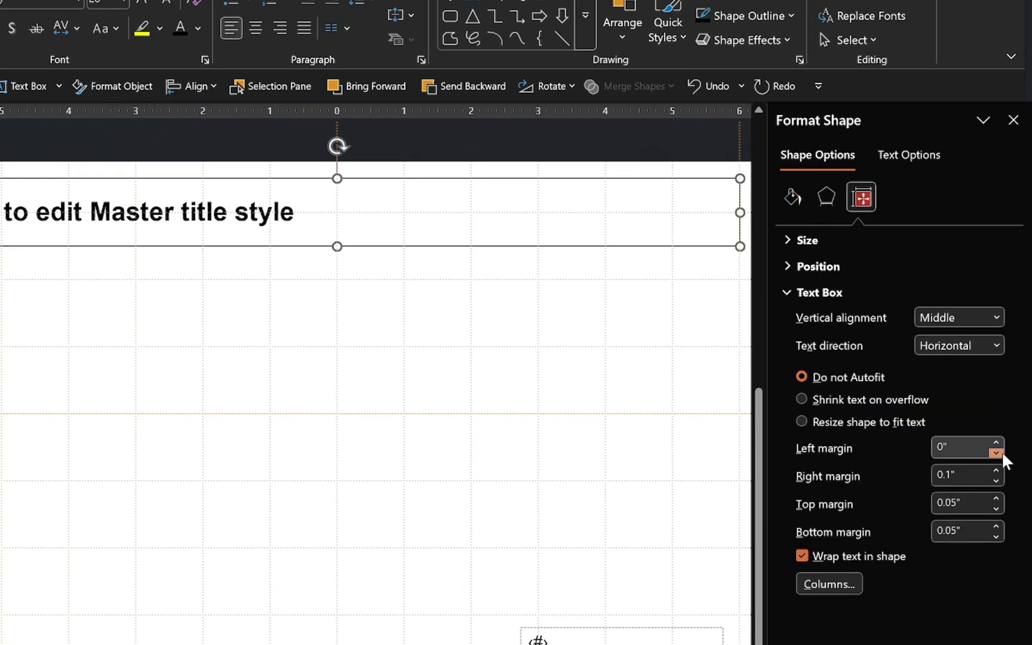
click(996, 480)
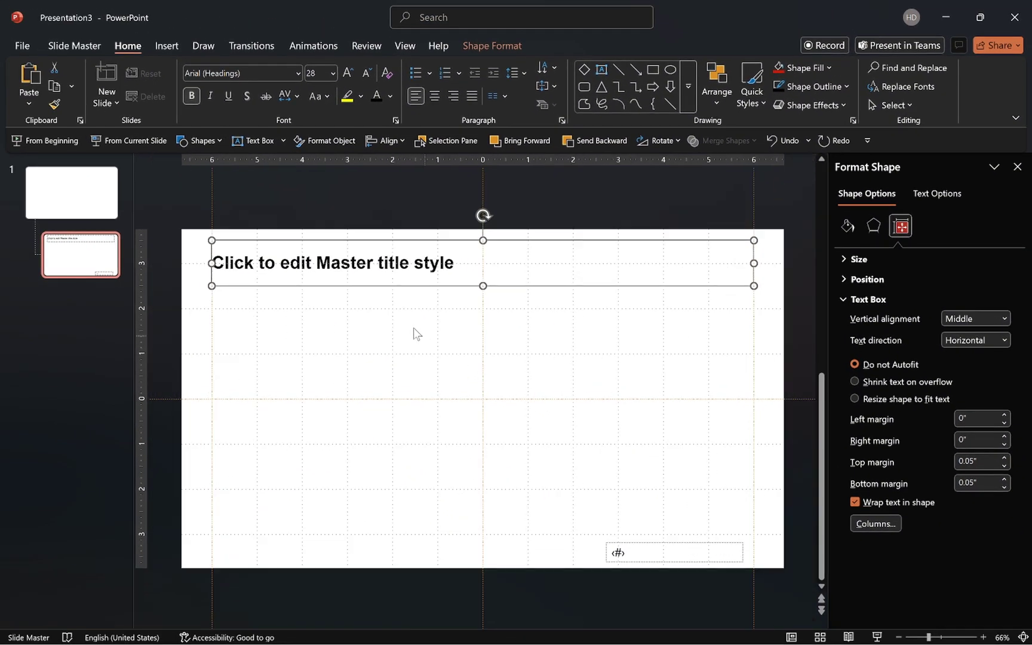
text(Enter your title here)
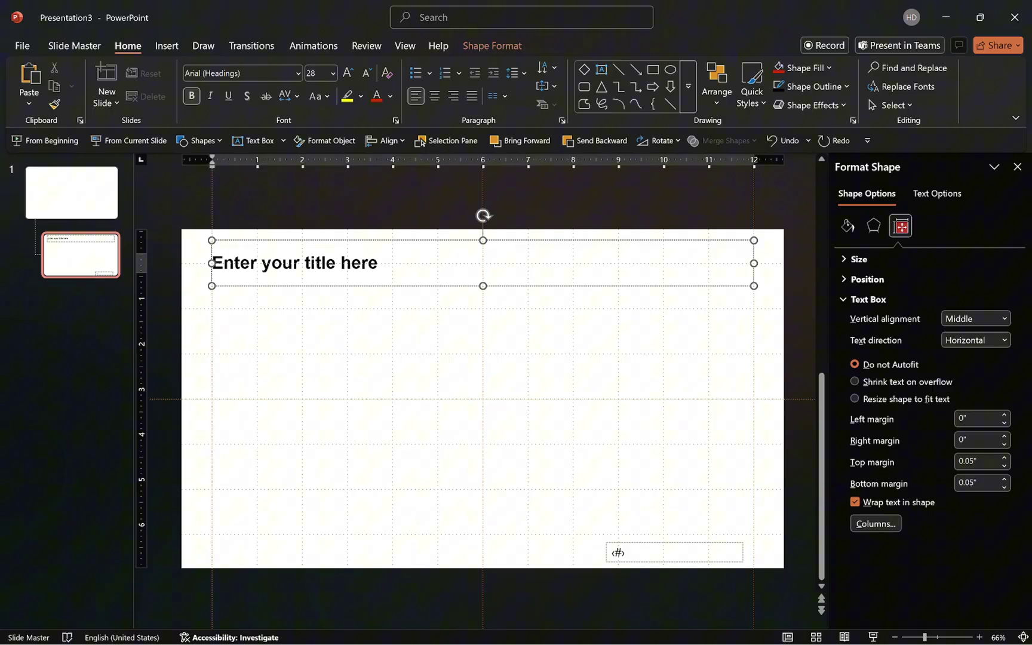
Paste the saved footer items (source line, slide number, © Slidecased) from the Clipboard onto the layout.
click(80, 120)
click(119, 287)
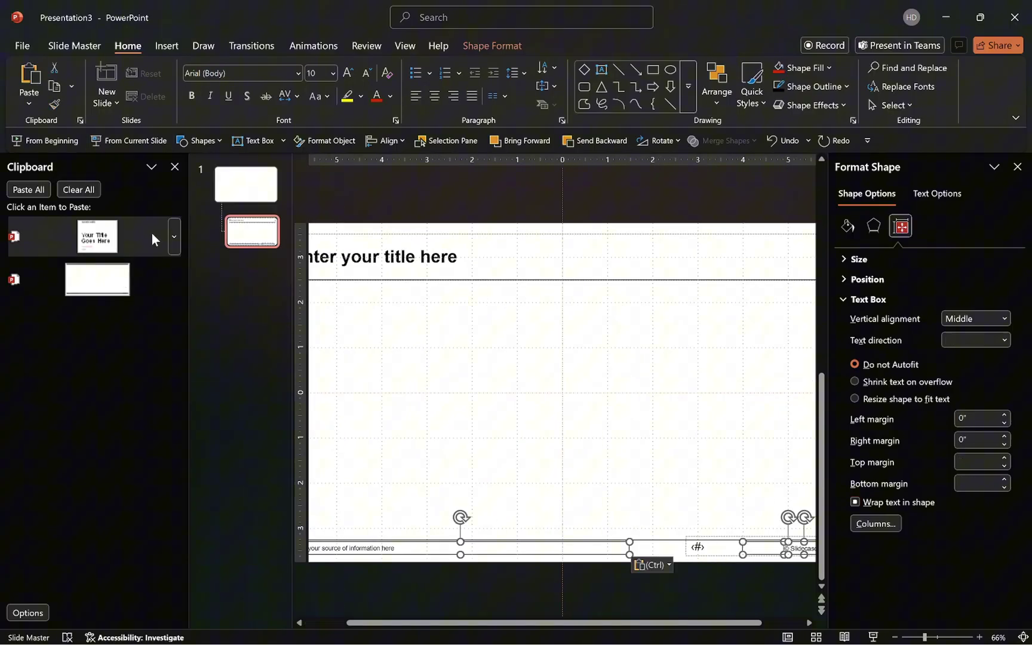
click(174, 167)
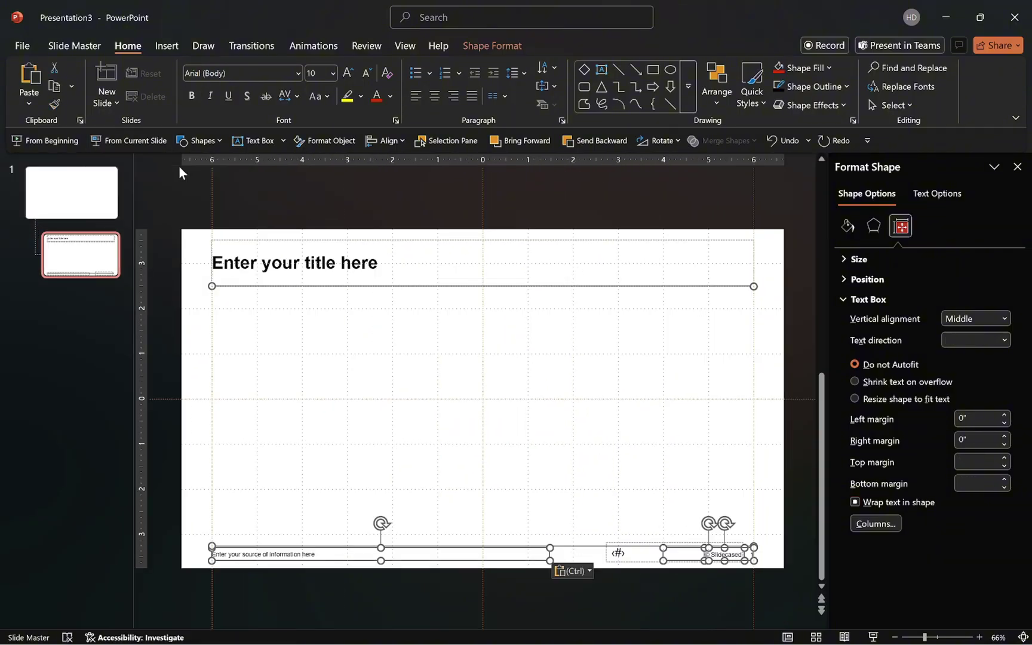
Resize the wide footer box to 0.27" high by 2" wide.
click(515, 564)
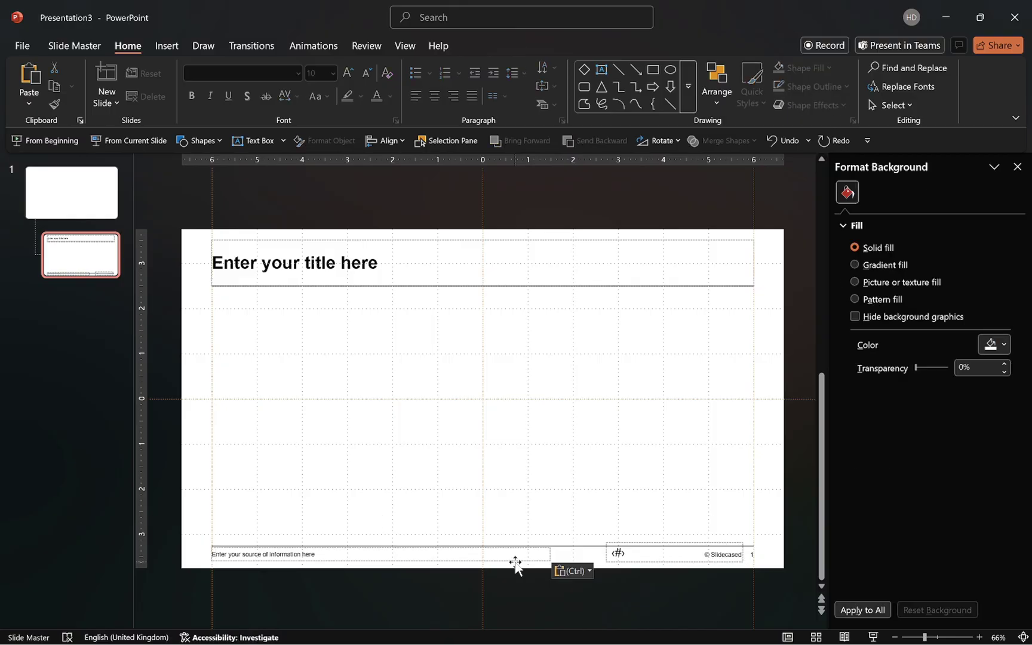
click(610, 553)
scroll(610, 555, up, 10)
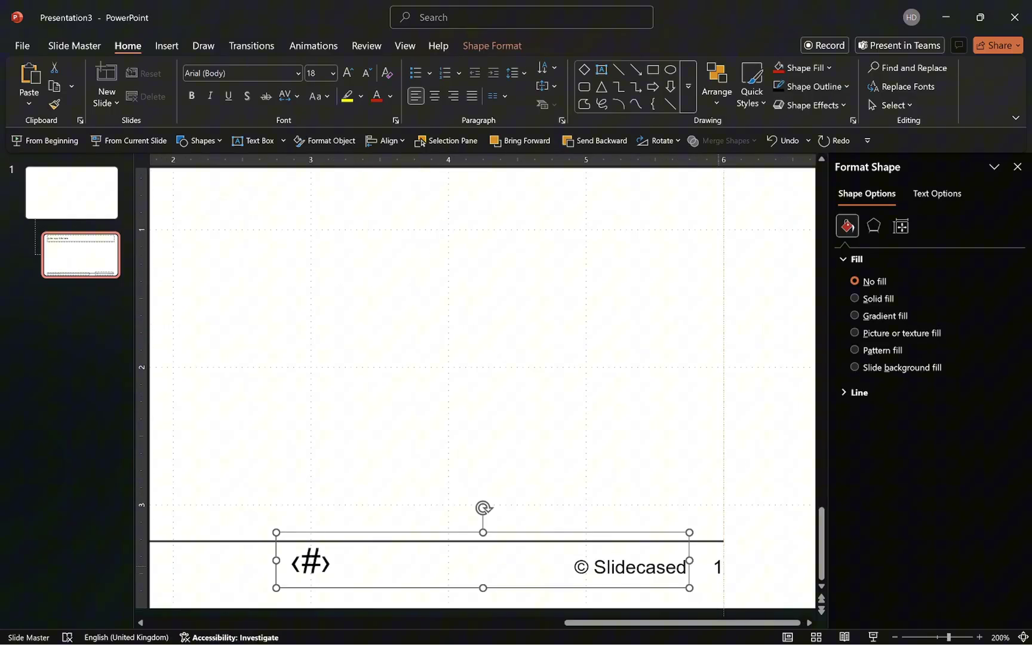
click(718, 566)
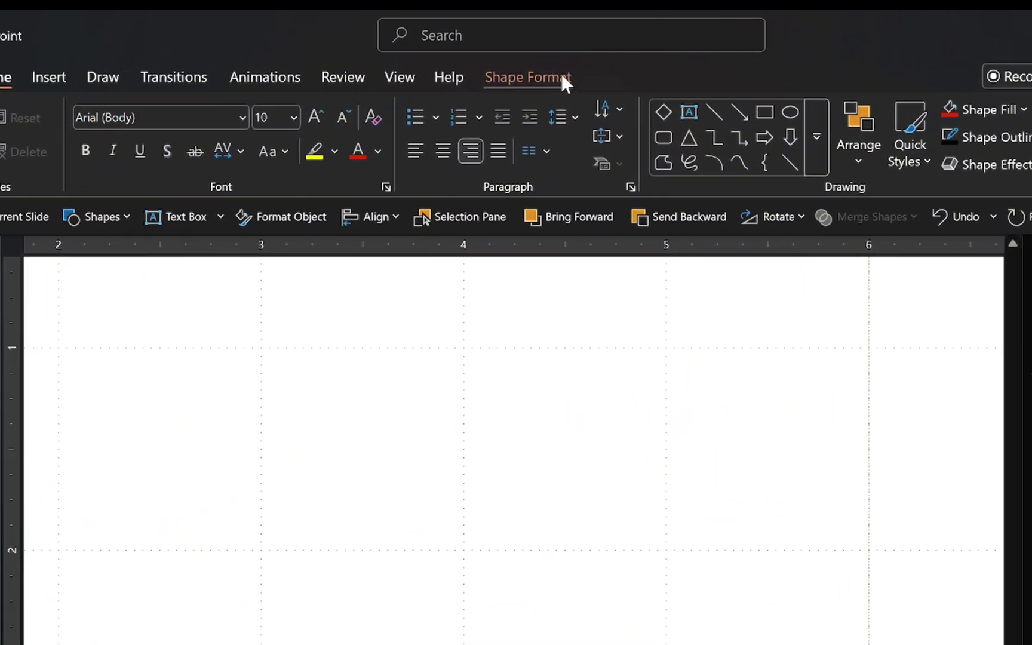
click(515, 46)
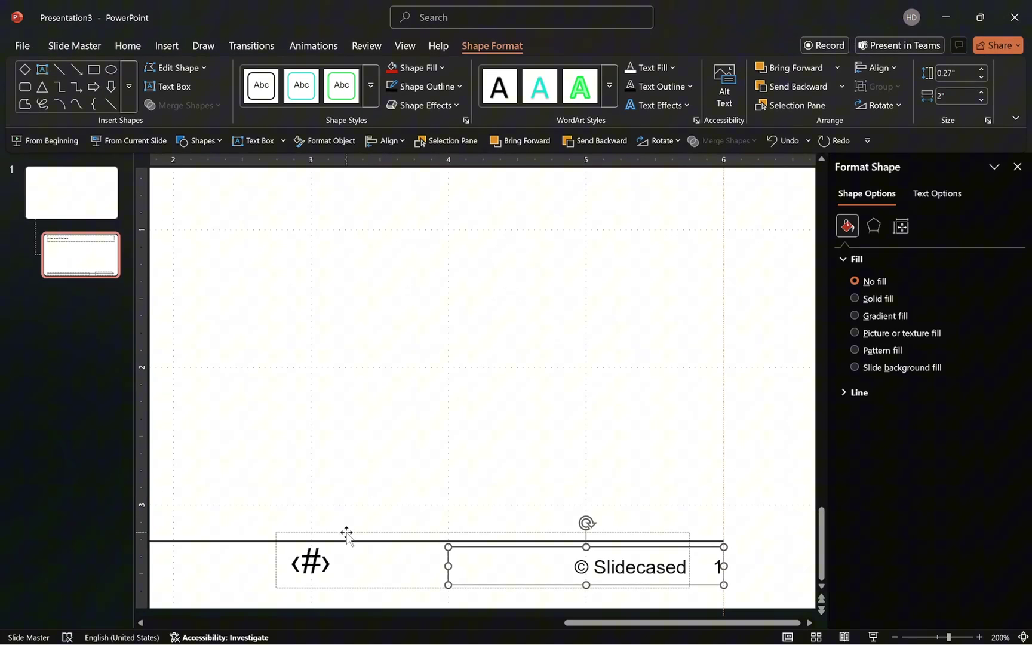
click(346, 532)
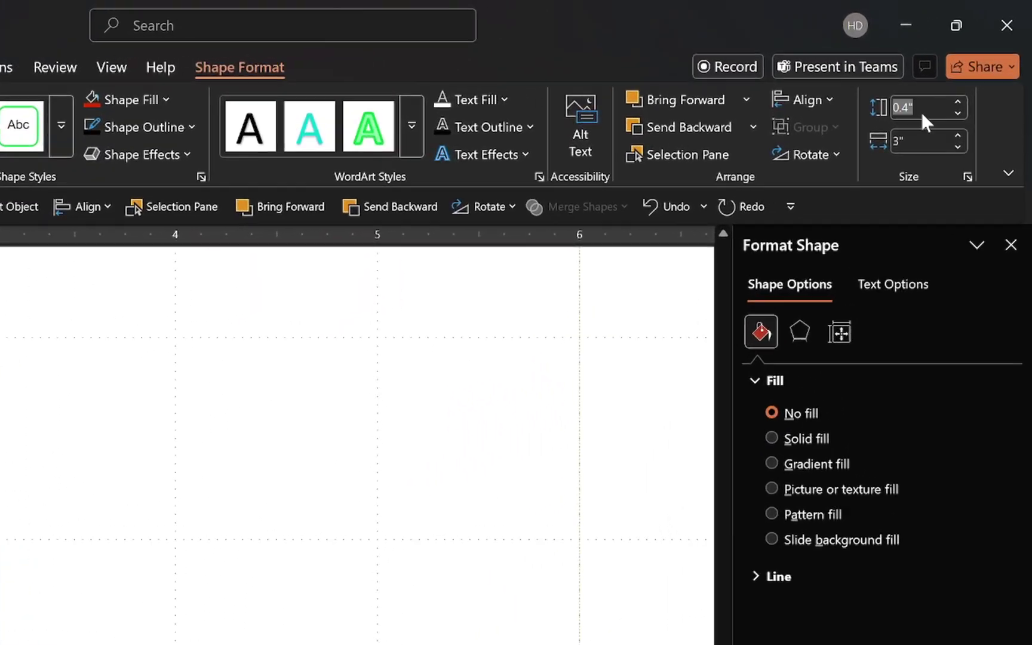
click(976, 74)
text(0.27)
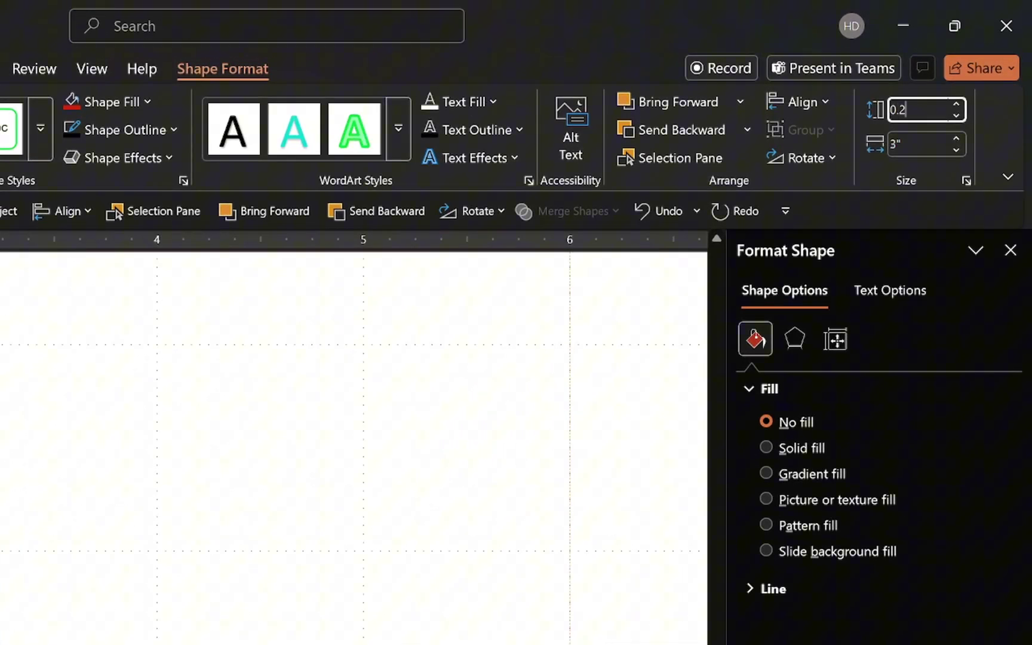
key(Tab)
text(2)
key(Return)
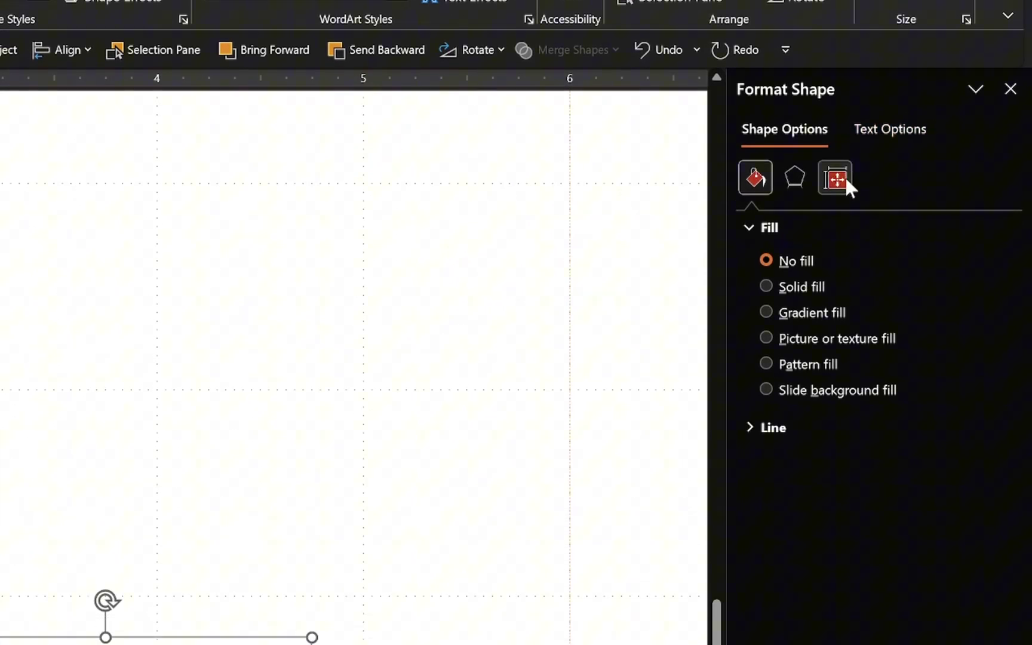
Give the footer box a 0" right margin and 10 pt right-aligned text.
click(842, 341)
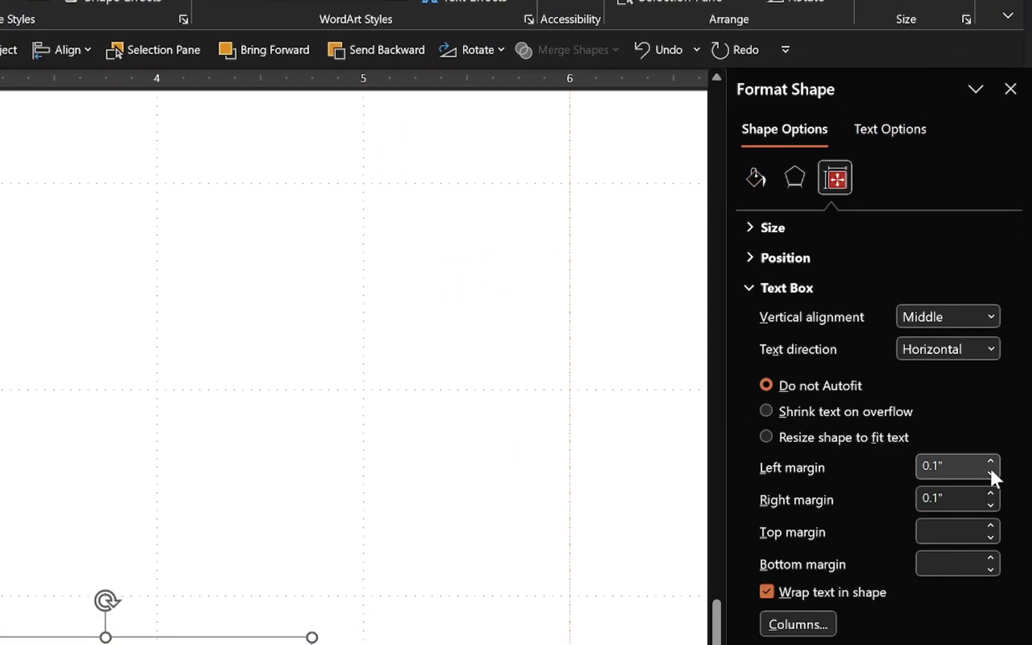
click(991, 506)
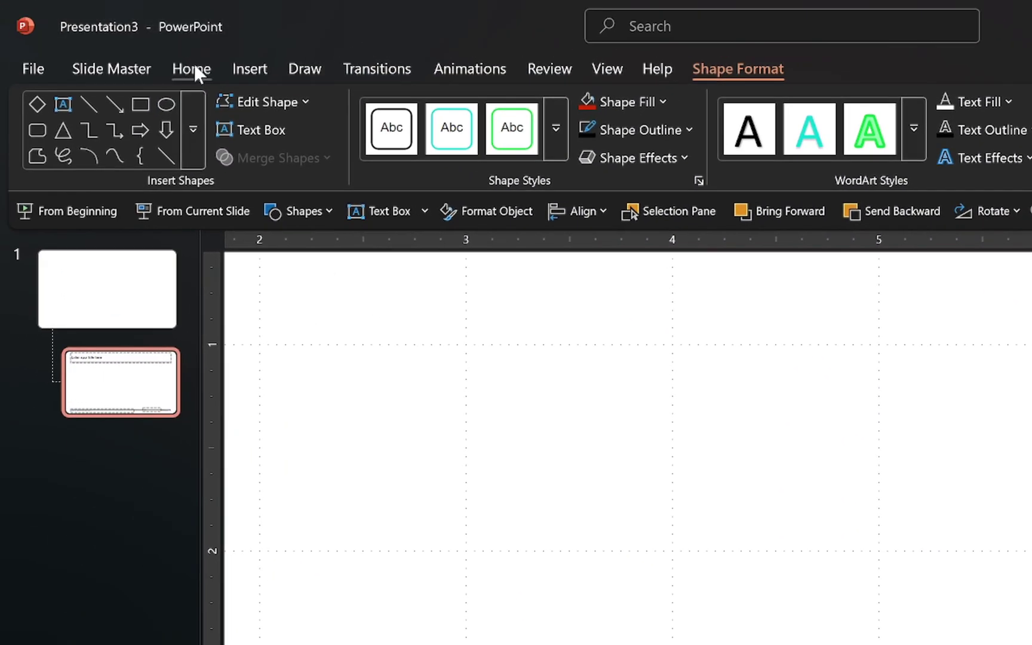
click(193, 69)
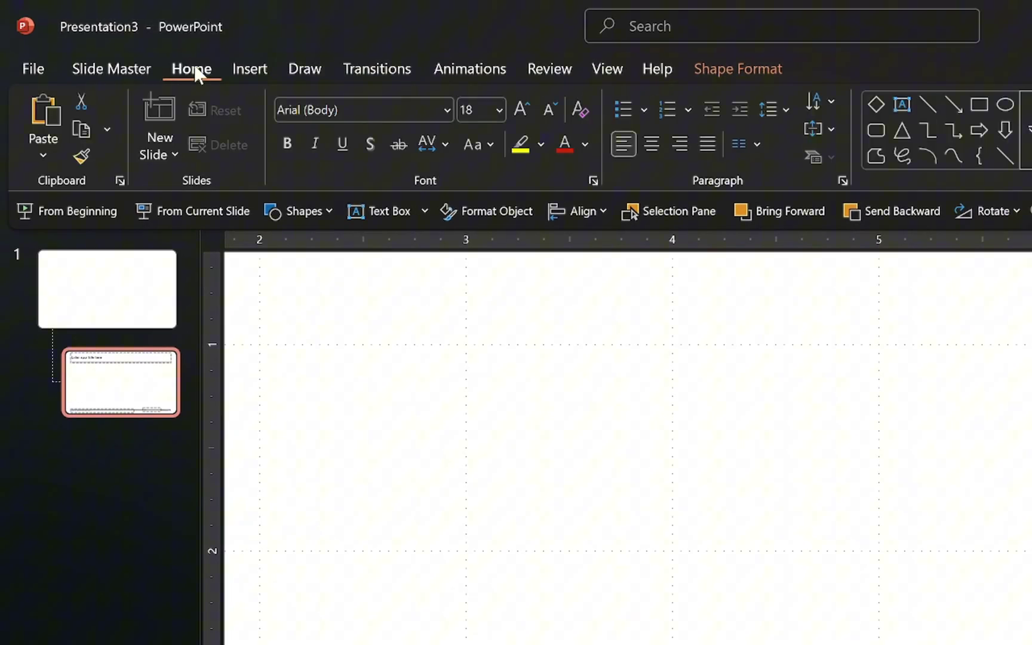
click(473, 110)
text(10)
key(Return)
click(680, 143)
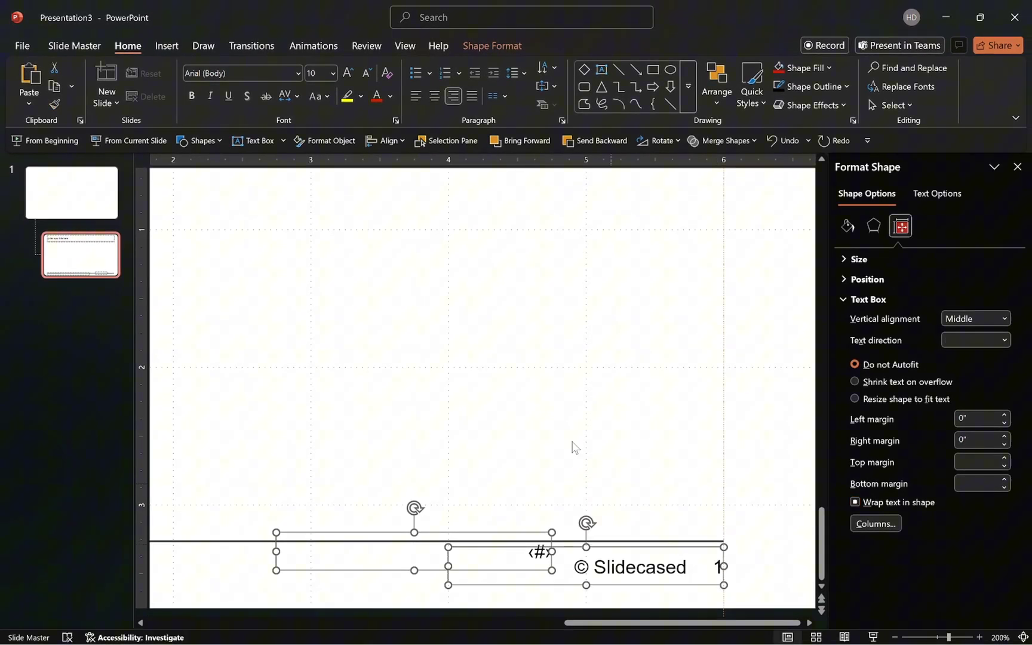
Align the footer boxes right and bottom so © Slidecased and the slide number sit bottom-right.
click(388, 140)
click(421, 205)
click(388, 140)
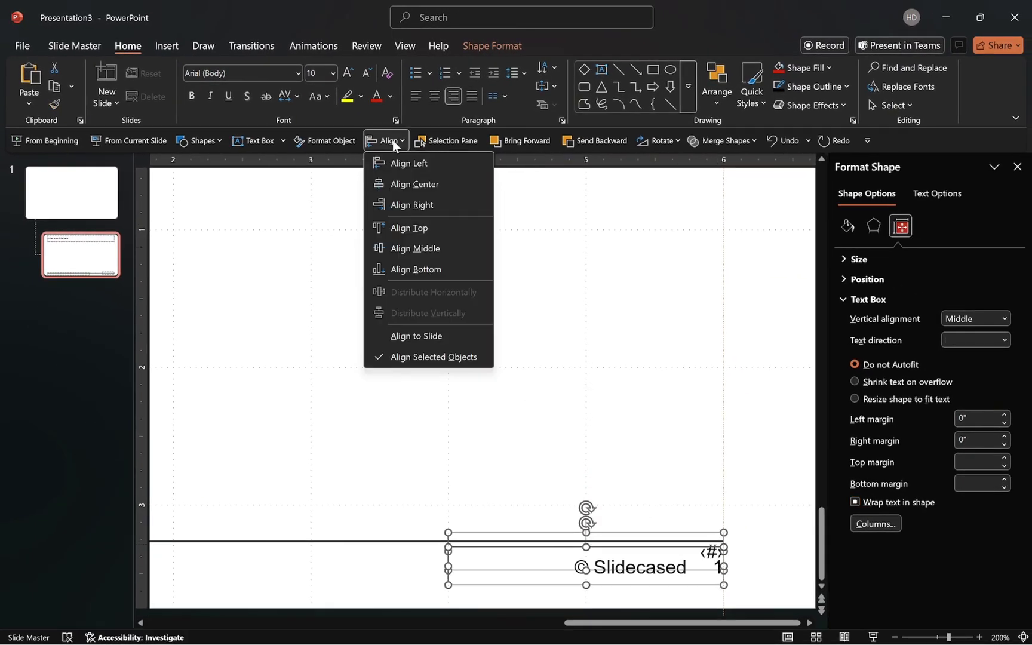
click(443, 269)
click(723, 500)
click(719, 566)
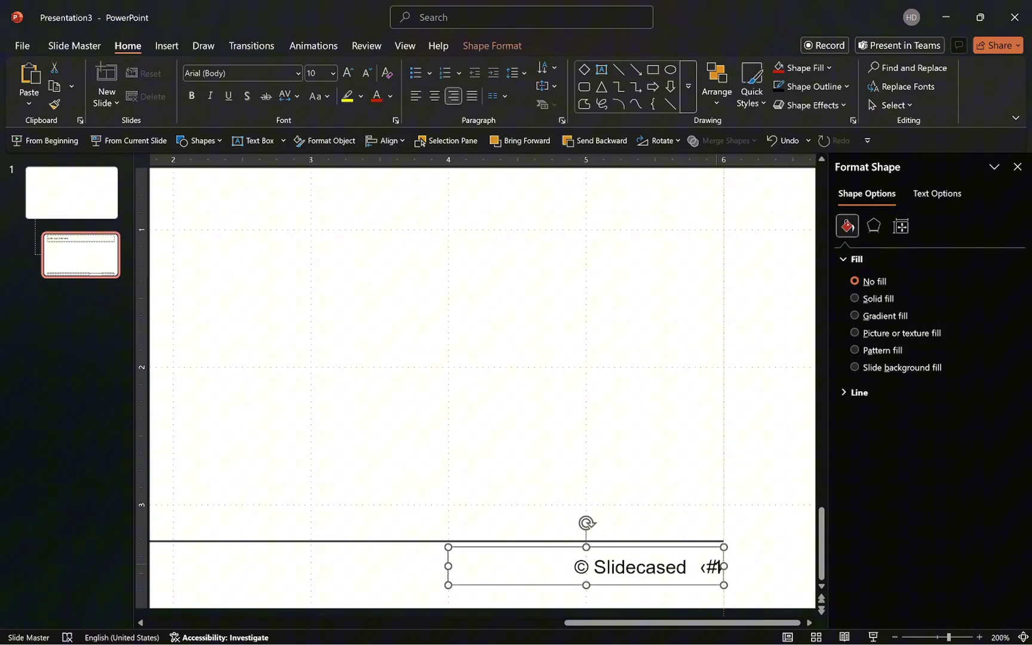
click(635, 566)
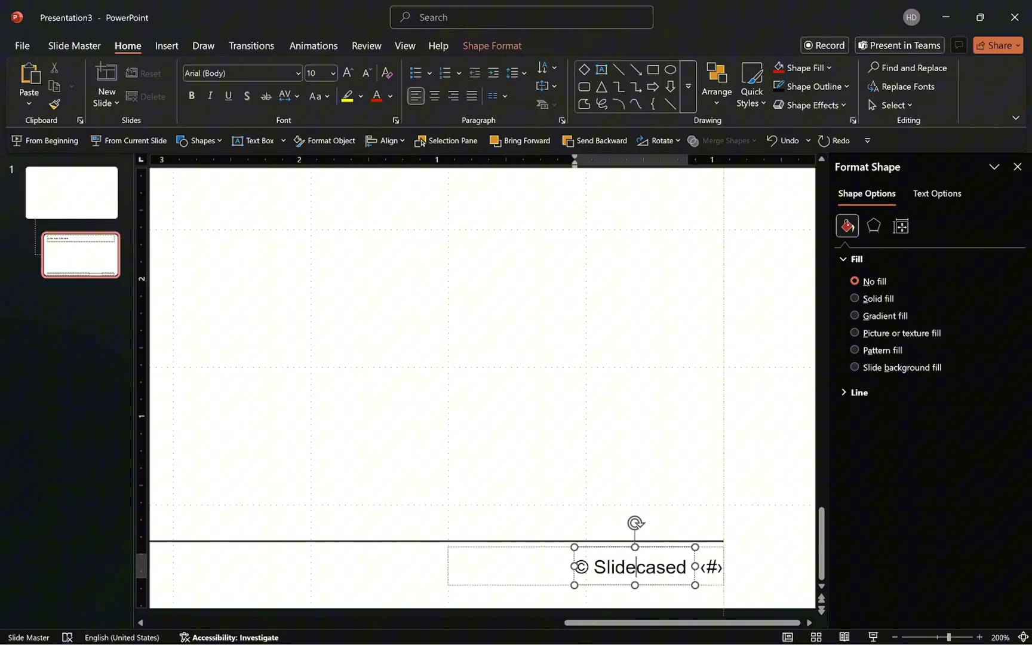
Add a text placeholder reading 'Enter your source of information here', widened to one line.
scroll(635, 566, left, 8)
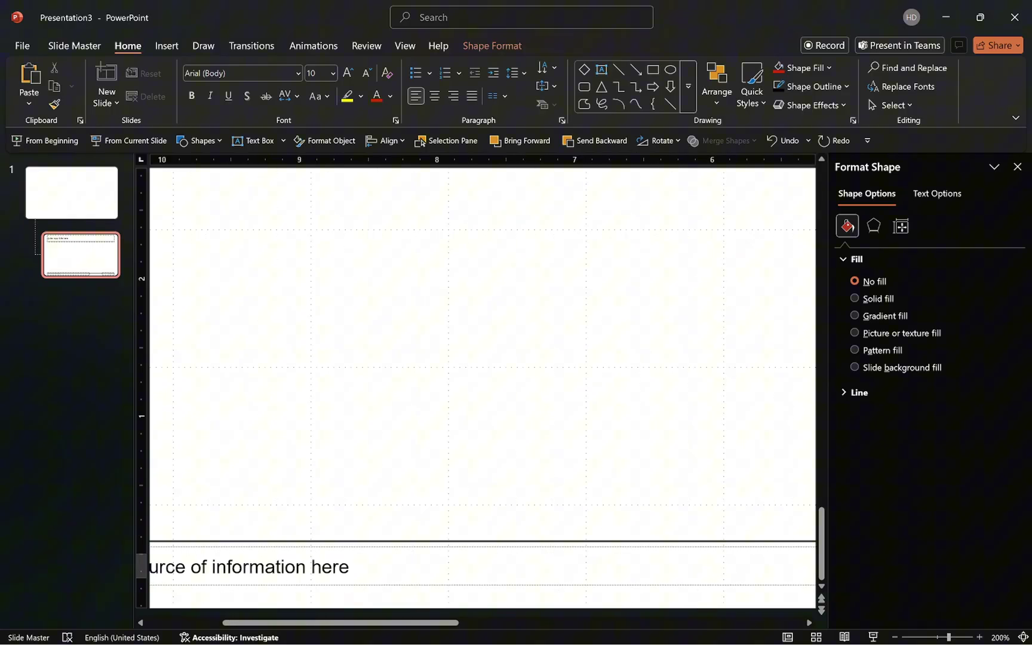
scroll(478, 574, down, 5)
click(305, 592)
scroll(478, 388, left, 1)
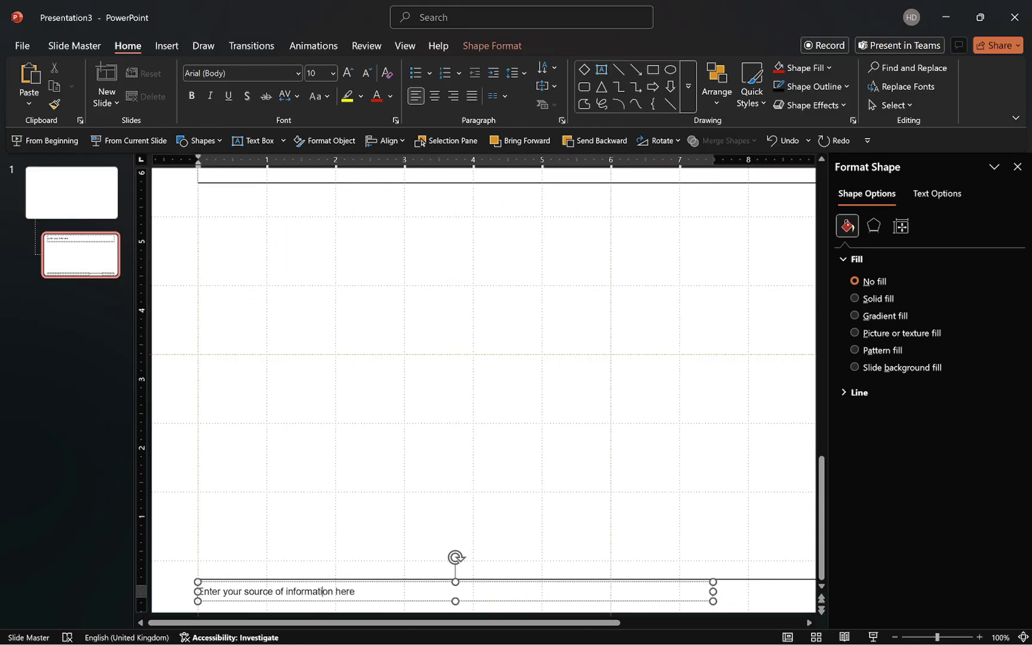
click(94, 46)
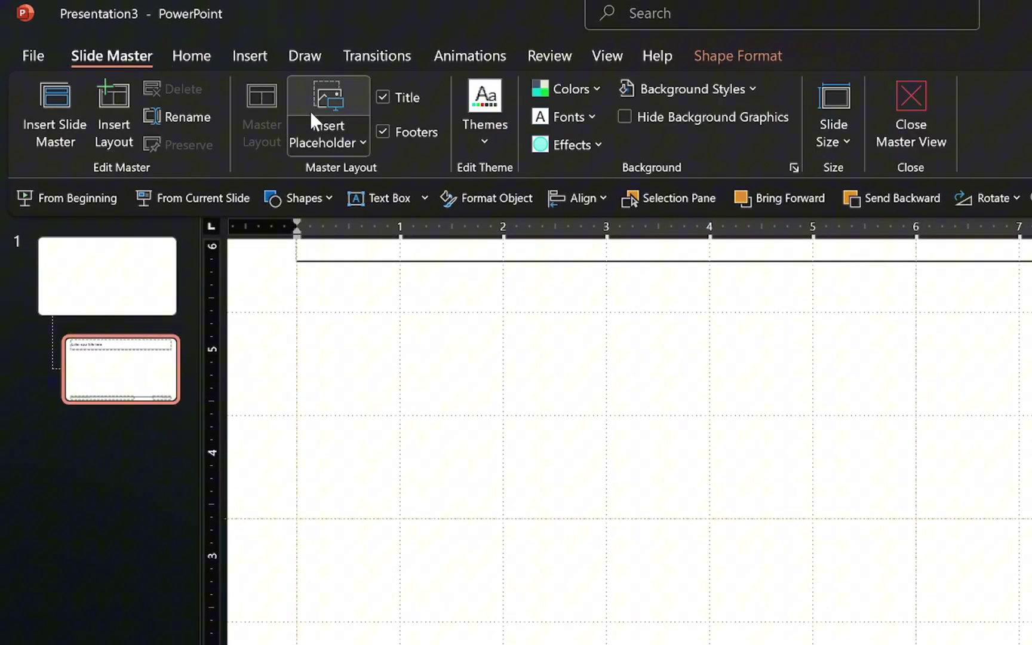
click(326, 130)
click(378, 228)
click(327, 307)
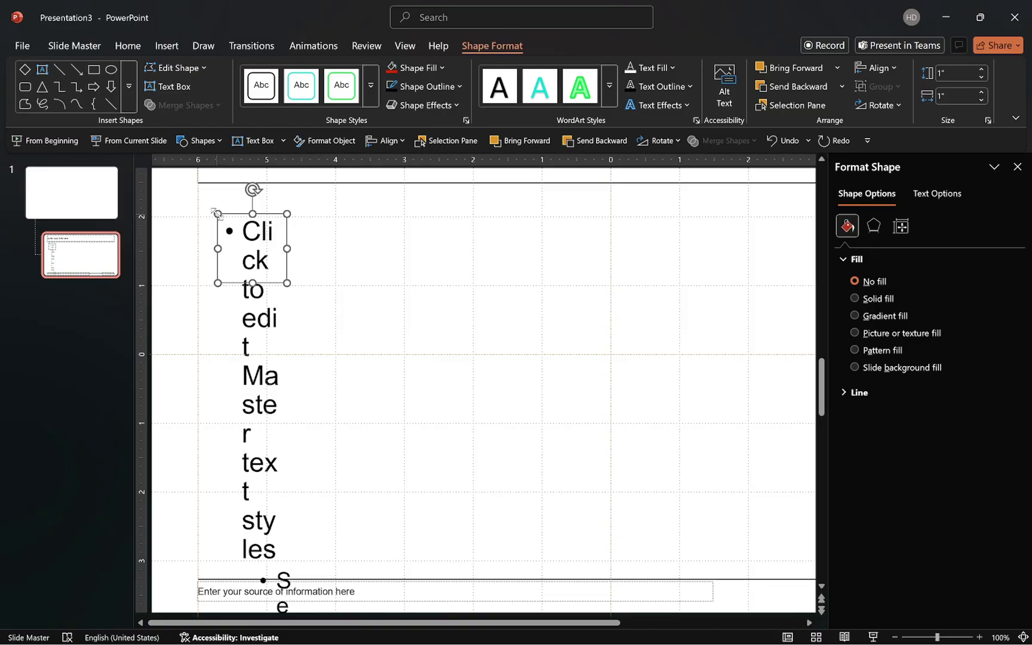
key(ctrl+a)
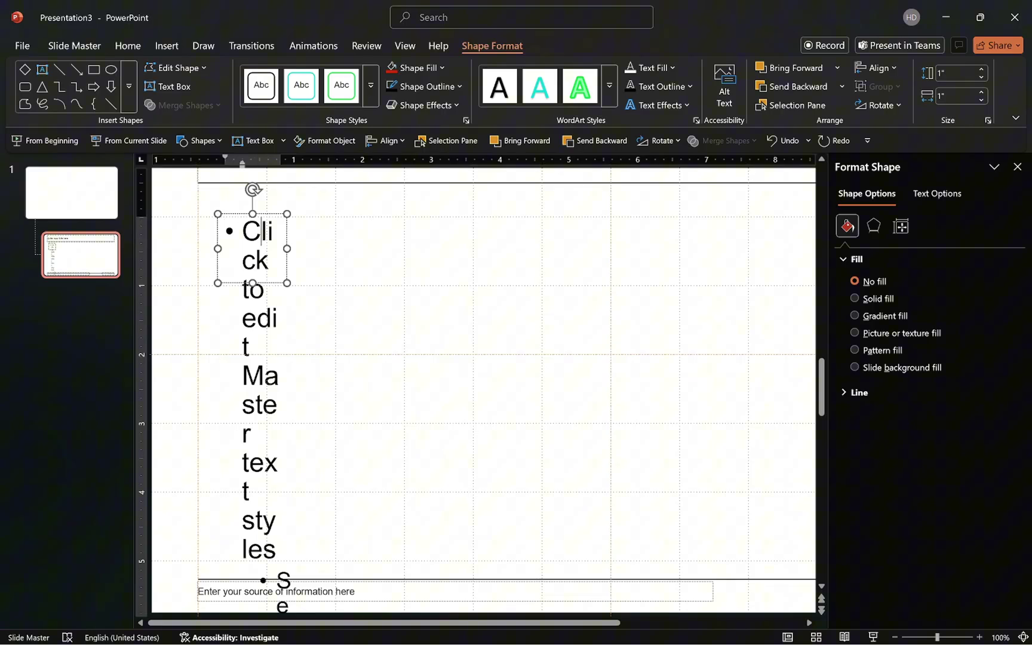
key(Delete)
text(Enter your source of information here)
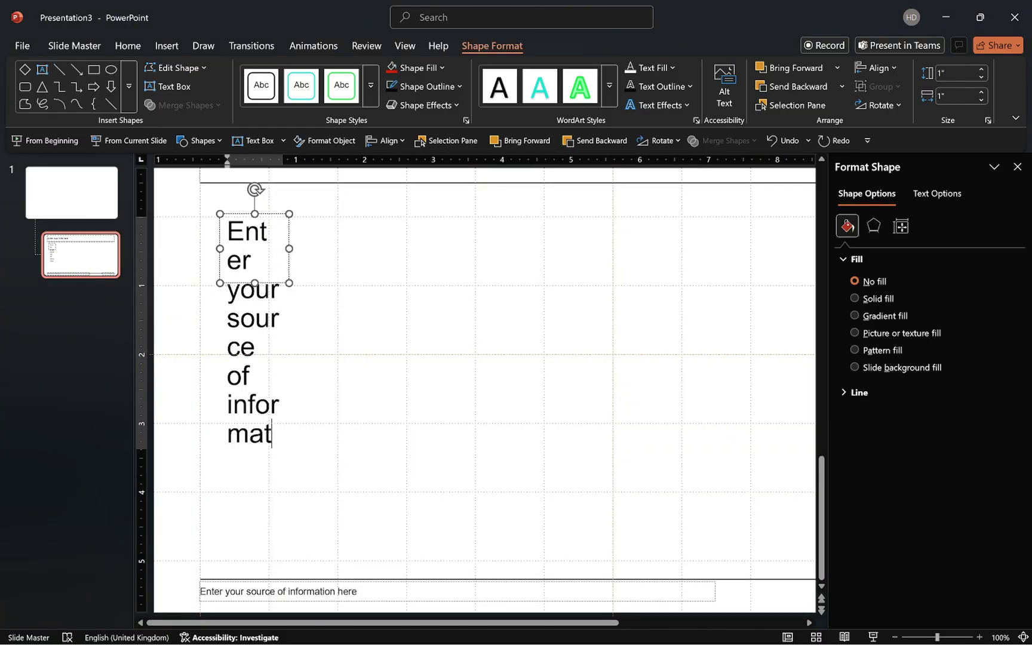
click(434, 248)
drag(433, 248, 751, 267)
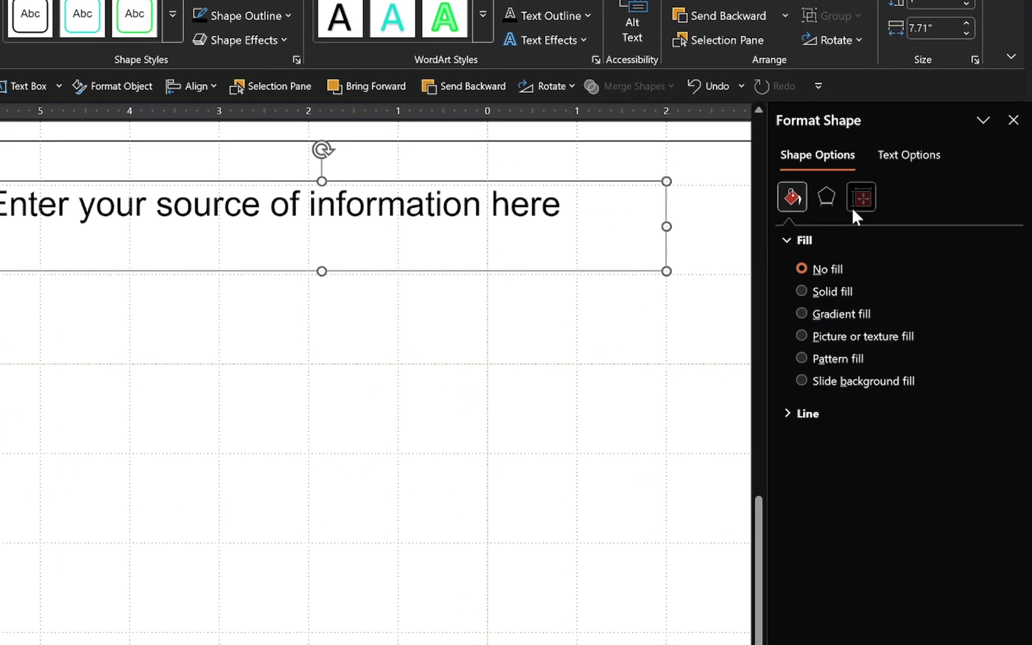
Remove the box's left and right inner margins and centre its text vertically.
click(899, 229)
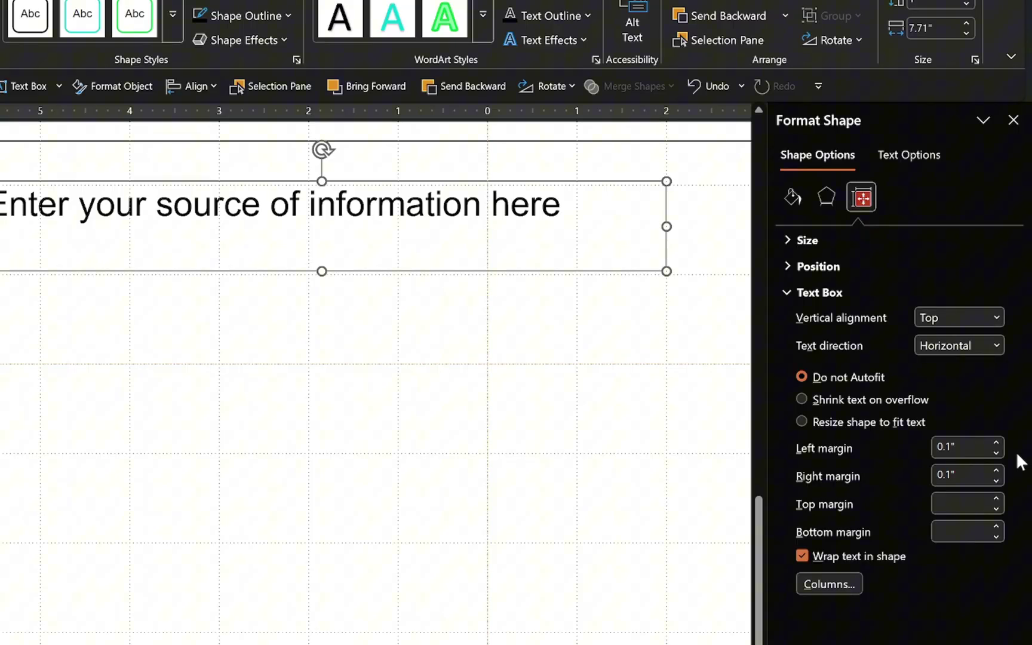
click(997, 452)
click(996, 479)
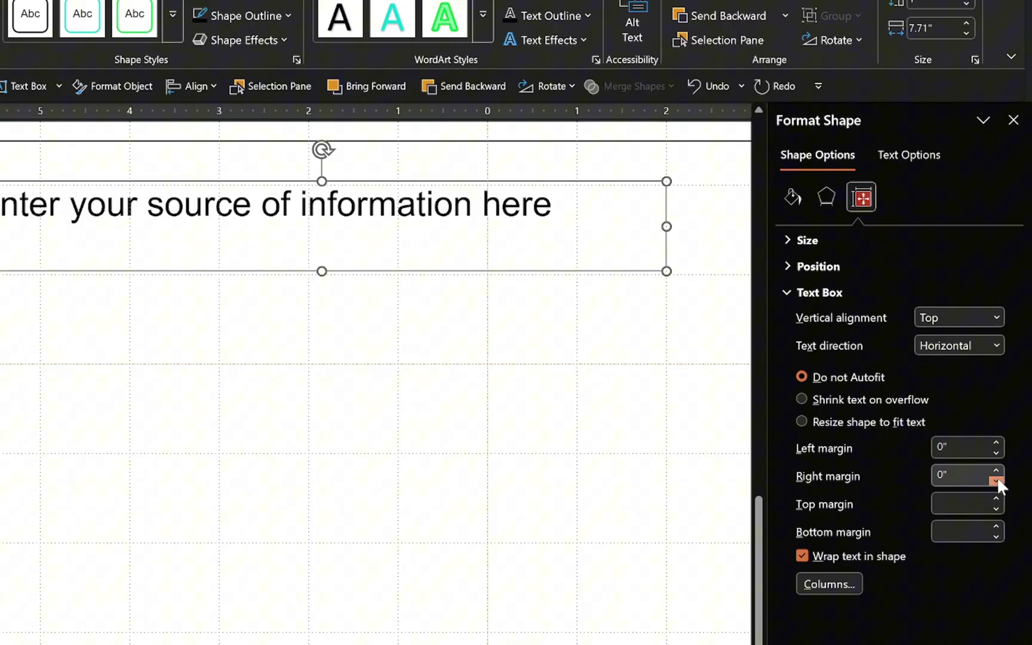
click(996, 318)
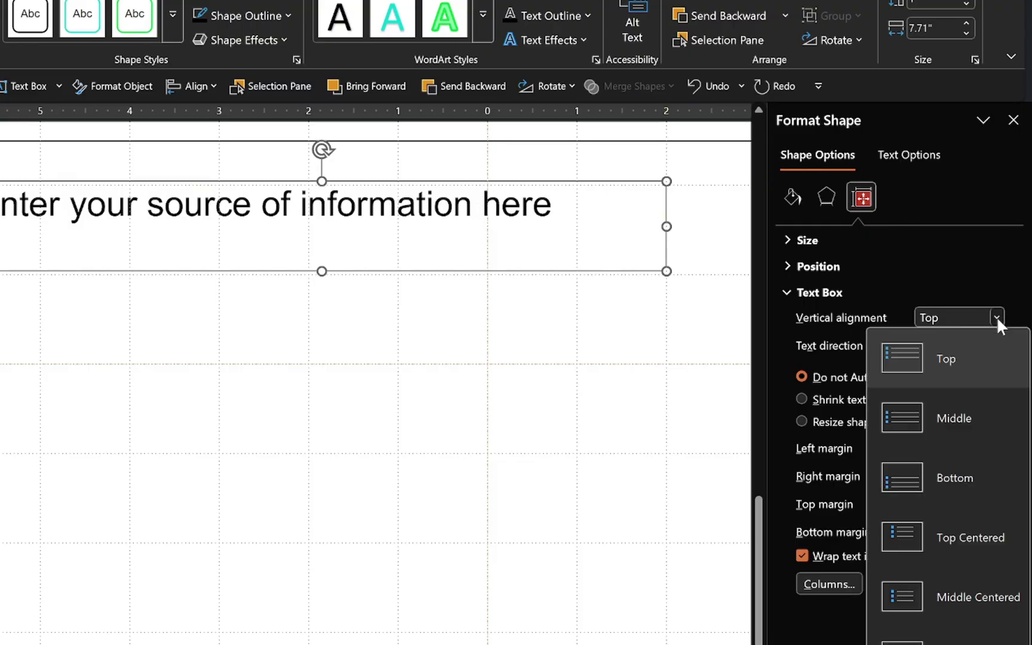
click(940, 412)
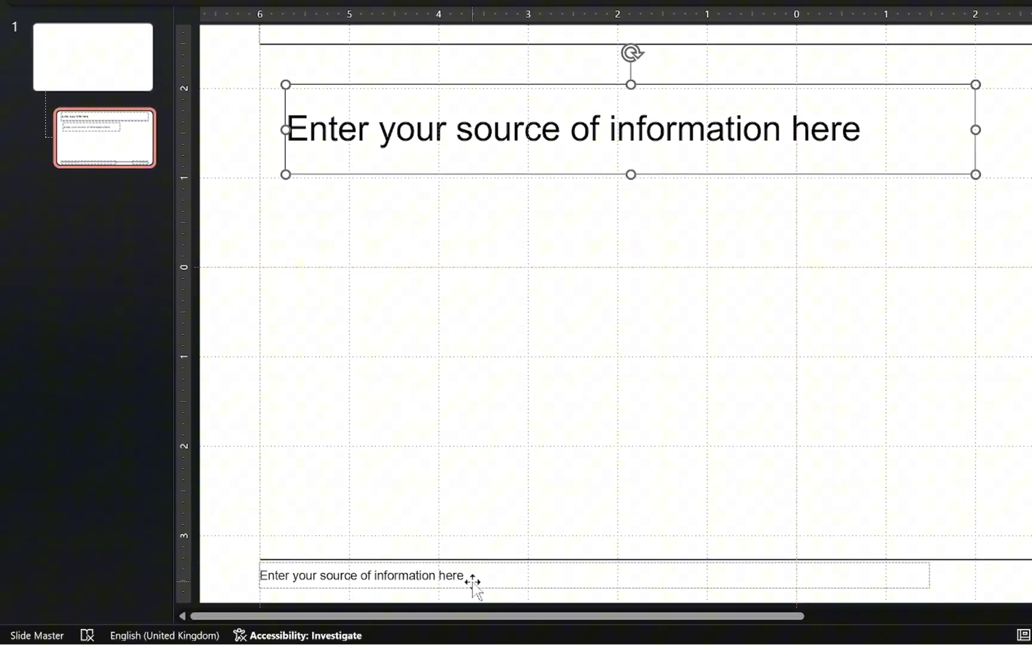
Size the source box to 0.27" × 7.46" and set its font size to 10.
click(473, 583)
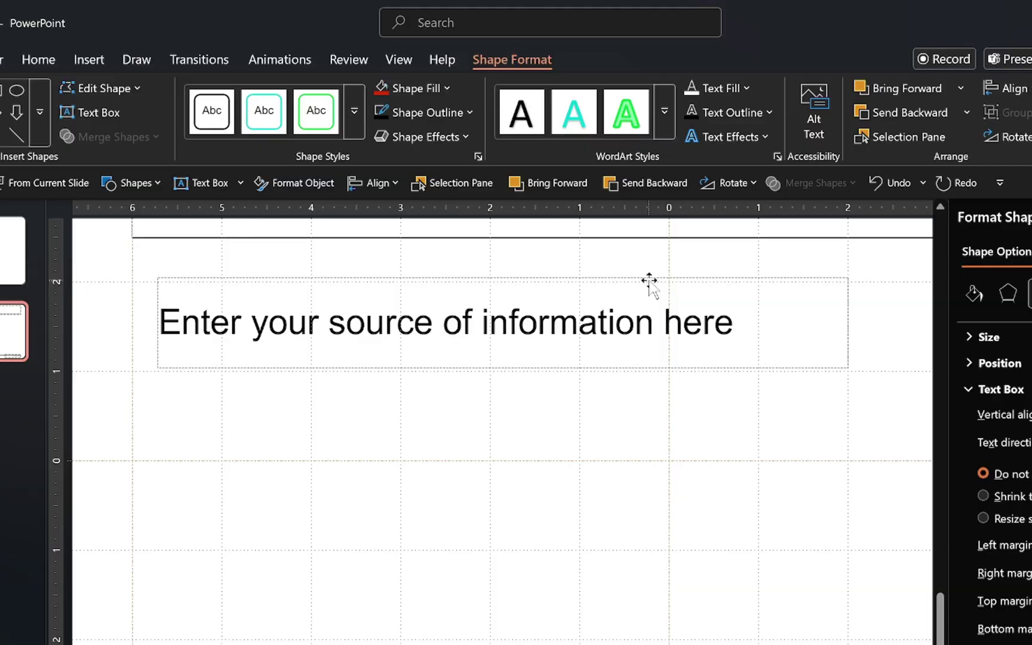
click(381, 321)
click(920, 110)
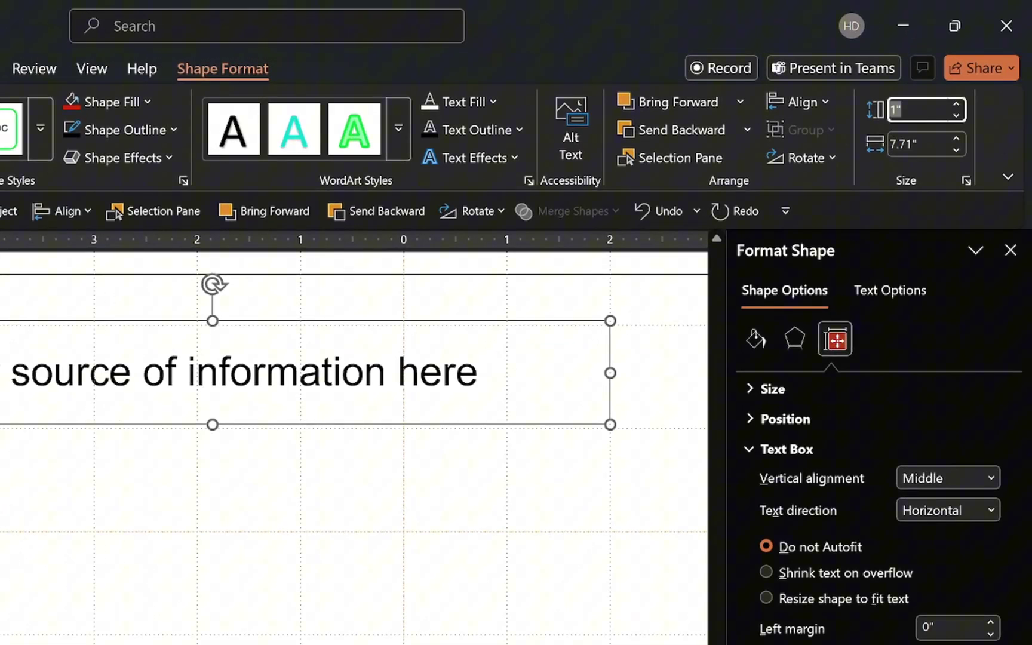
text(0.27)
key(Tab)
text(7.46)
key(Return)
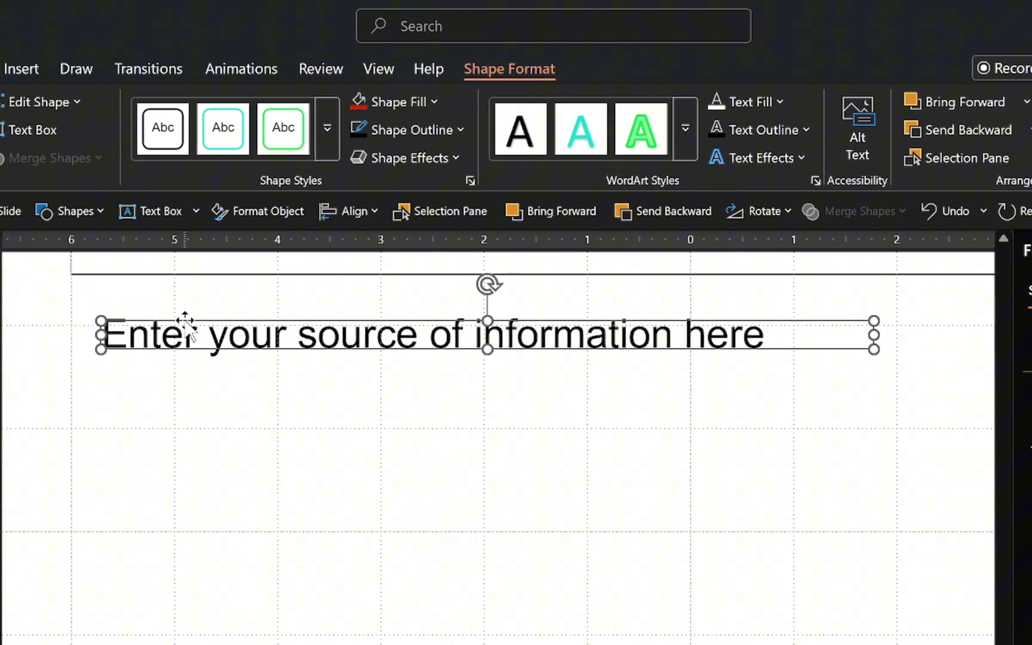
click(196, 73)
click(472, 114)
key(BackSpace)
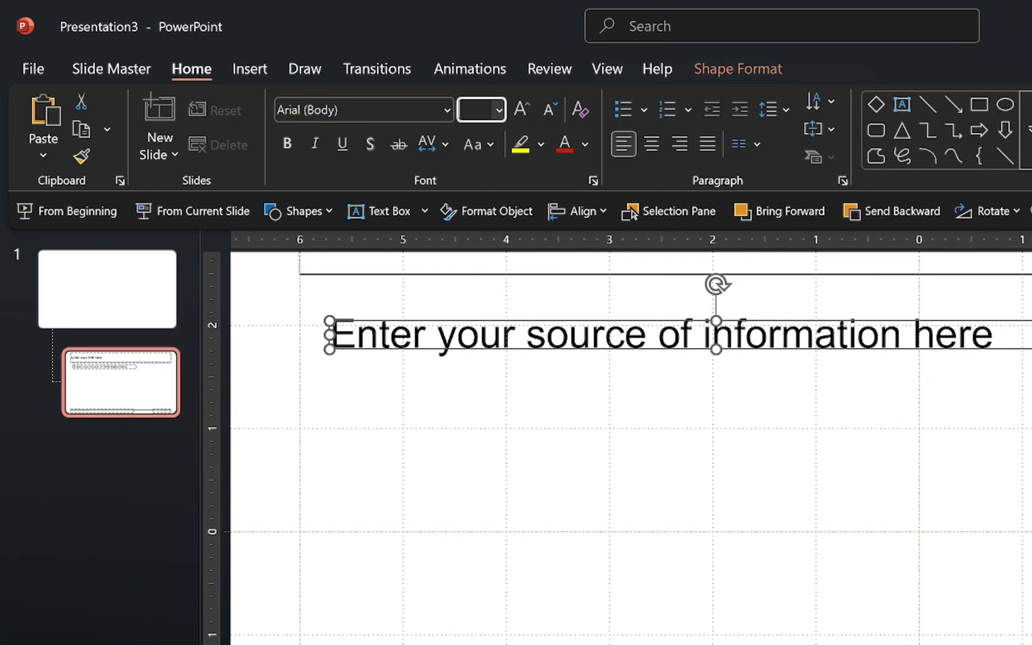
key(Return)
Align the source box with the bottom footer box, then deselect and fit the slide to view.
shift+click(323, 594)
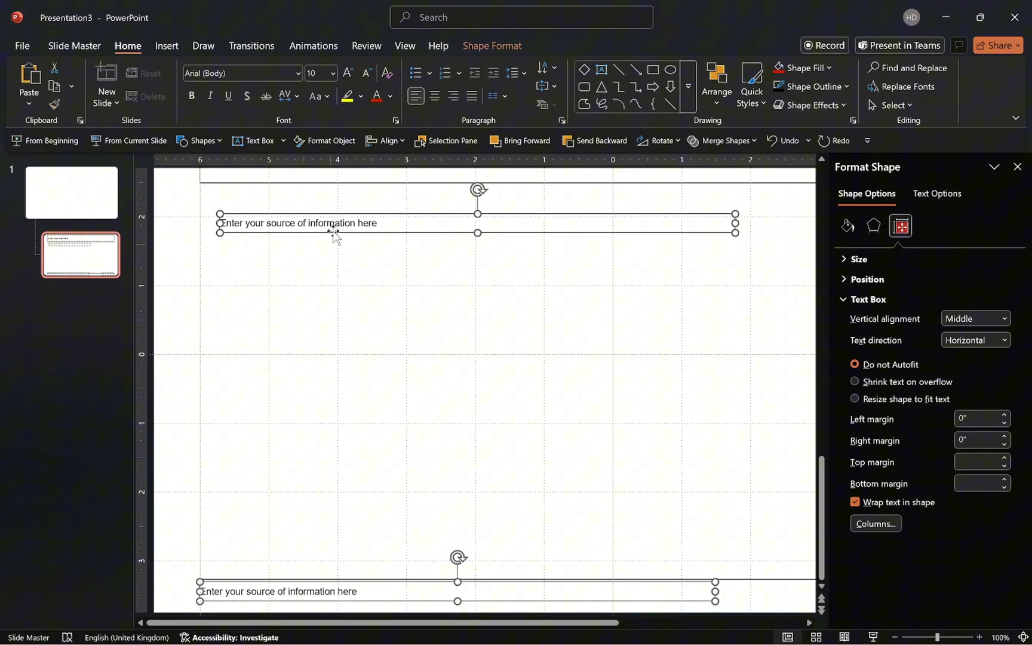
click(396, 140)
click(429, 244)
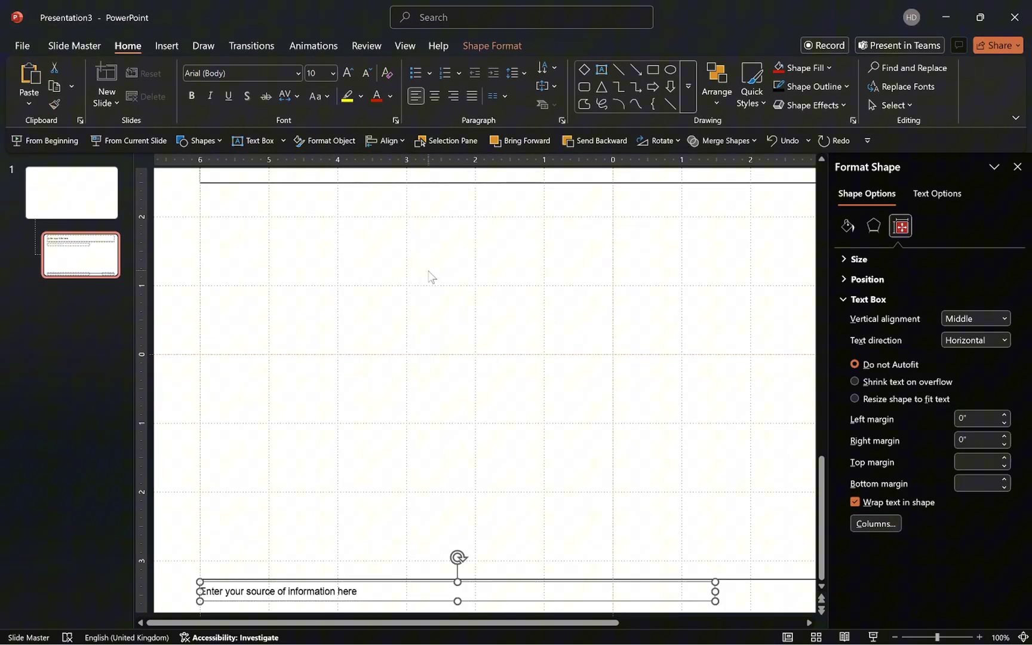
click(352, 589)
right_click(352, 588)
click(404, 354)
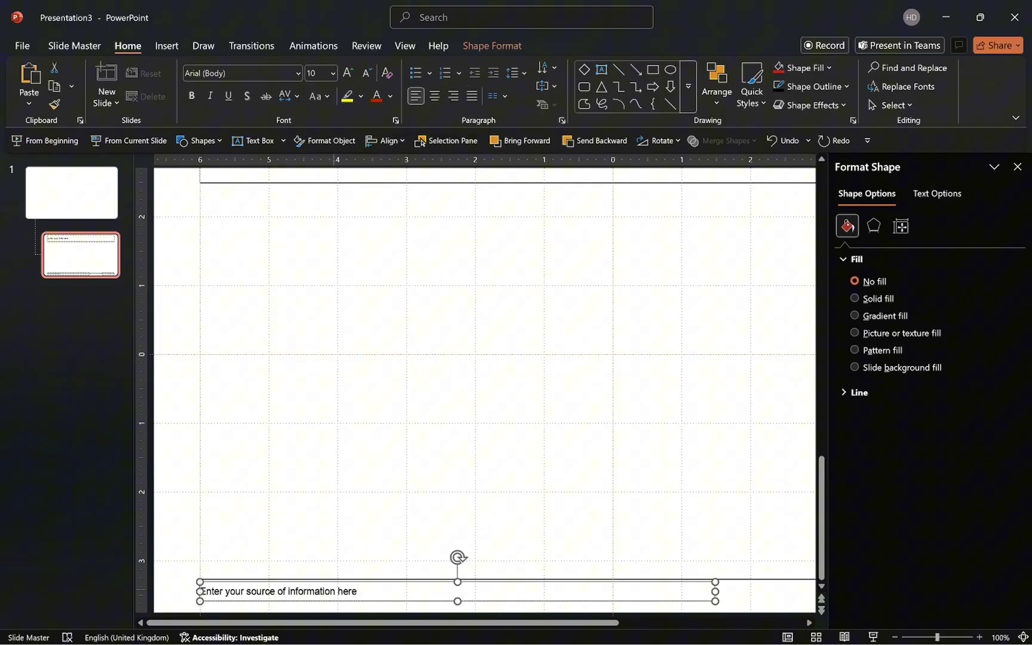
key(Escape)
click(1023, 637)
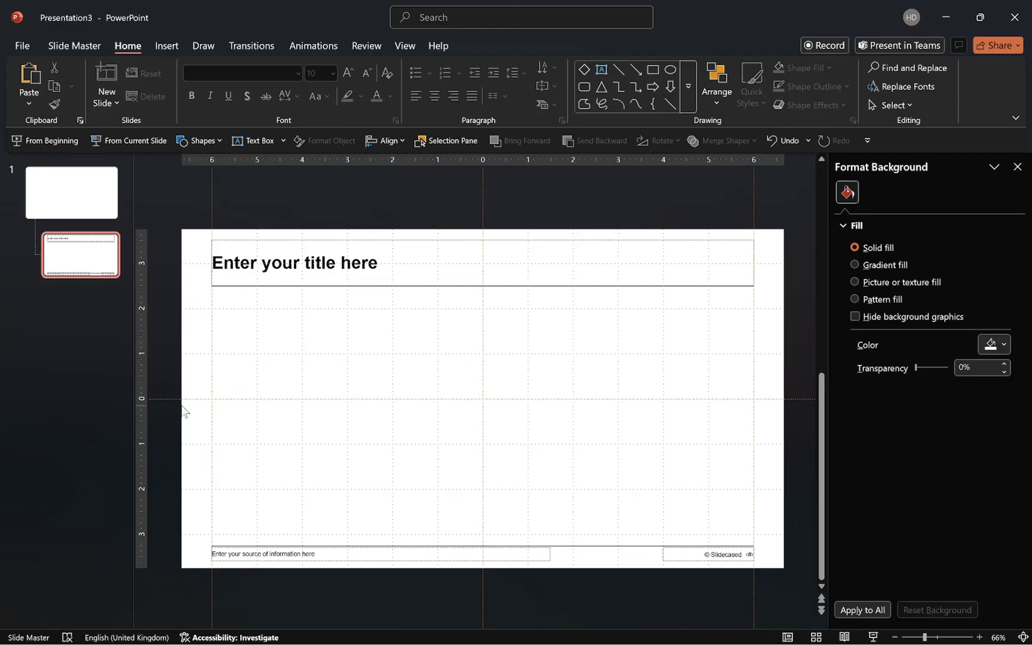
Copy a horizontal guide to a new position and duplicate the title layout.
drag(173, 398, 192, 545)
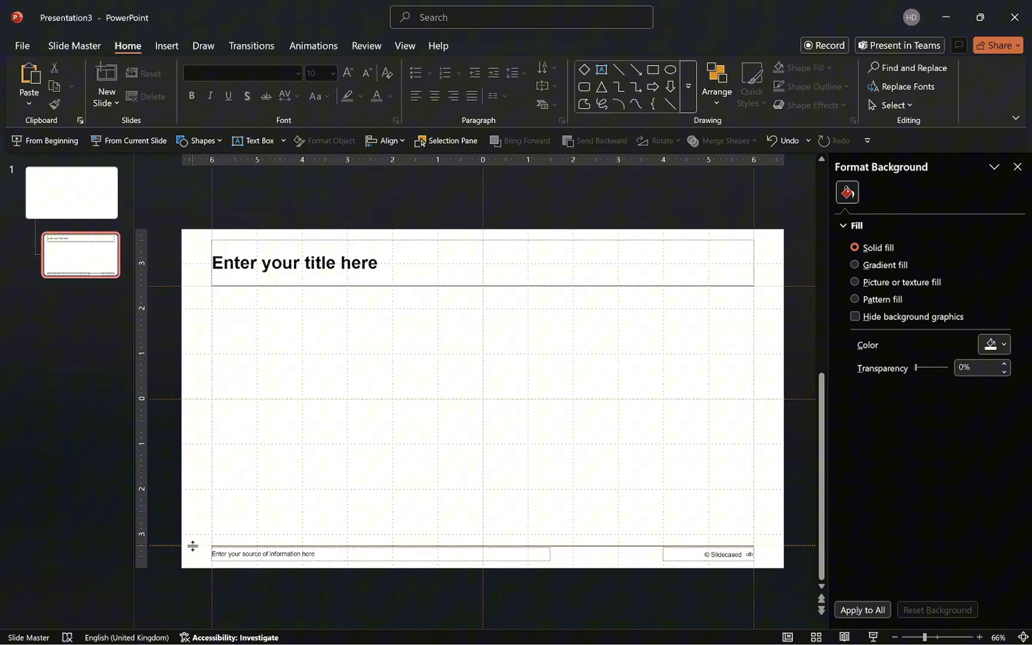
click(70, 260)
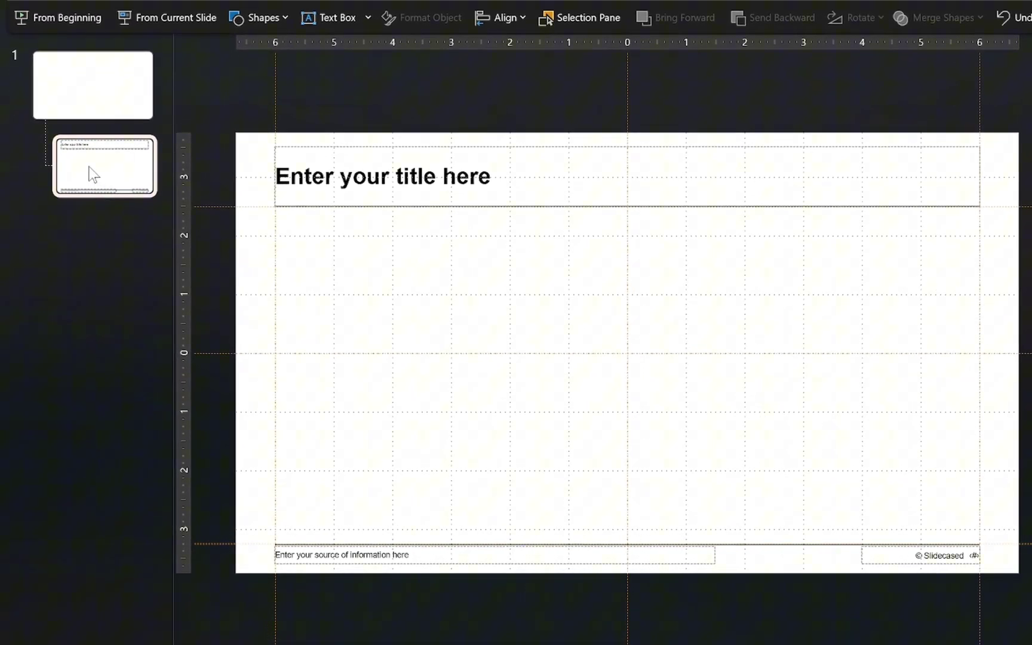
key(ctrl+d)
key(ctrl+d)
key(ctrl+d)
key(ctrl+d)
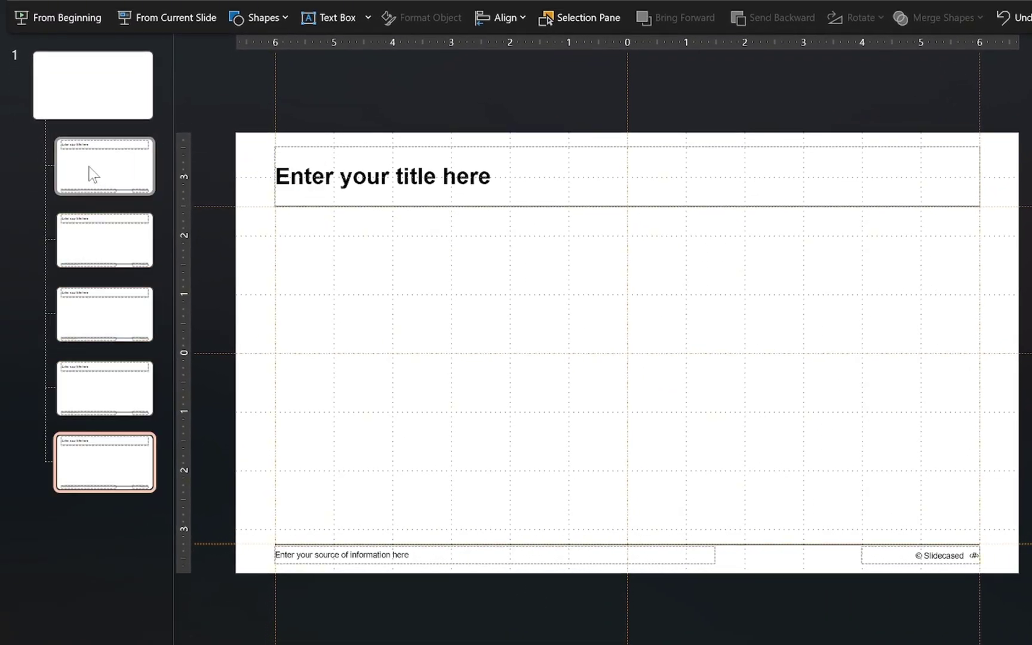
Remove the lined shape from the third layout and the divider lines and footers from the fifth.
click(119, 328)
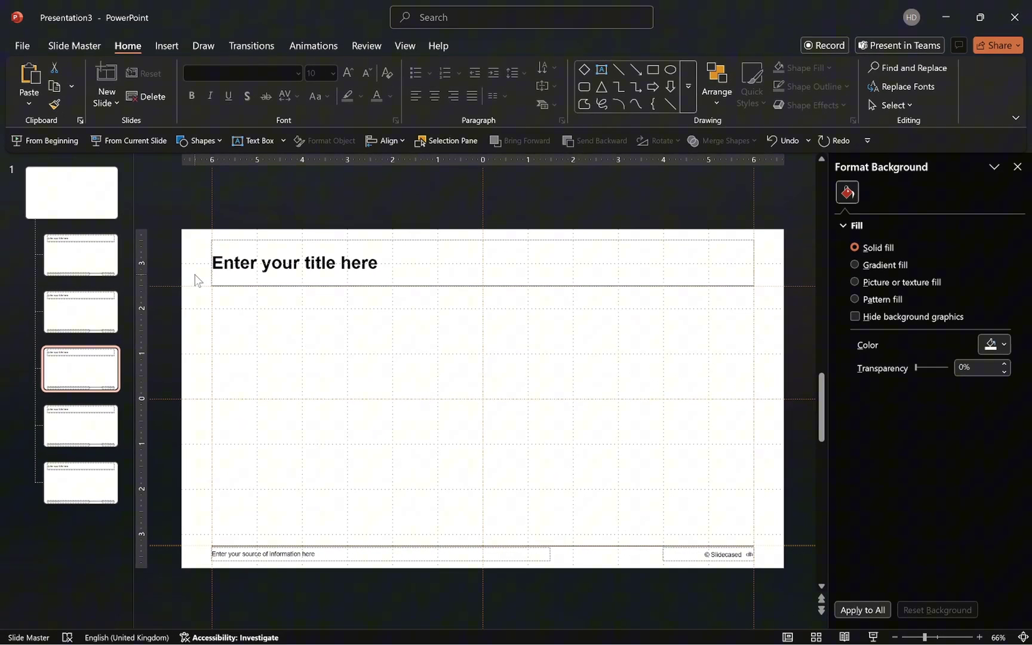
drag(196, 280, 804, 551)
key(Delete)
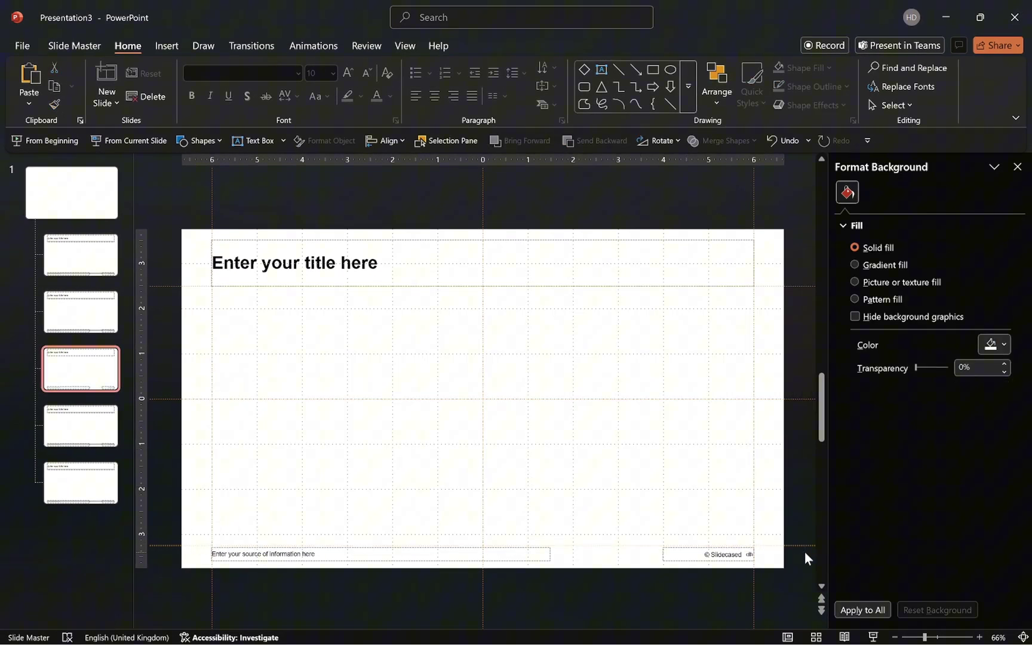
click(96, 429)
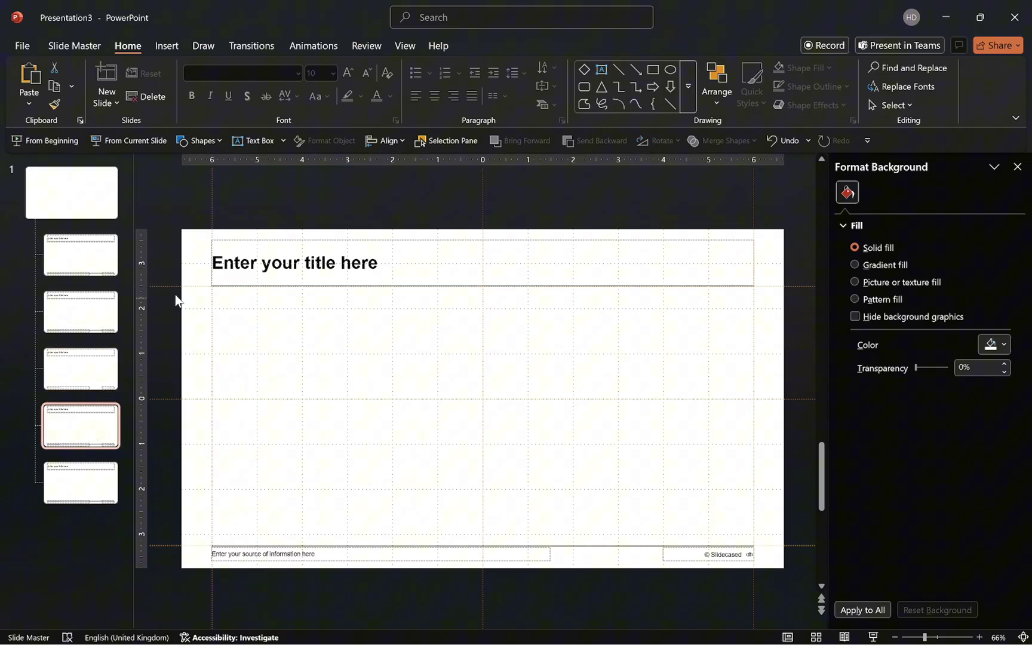
drag(188, 278, 793, 583)
key(Delete)
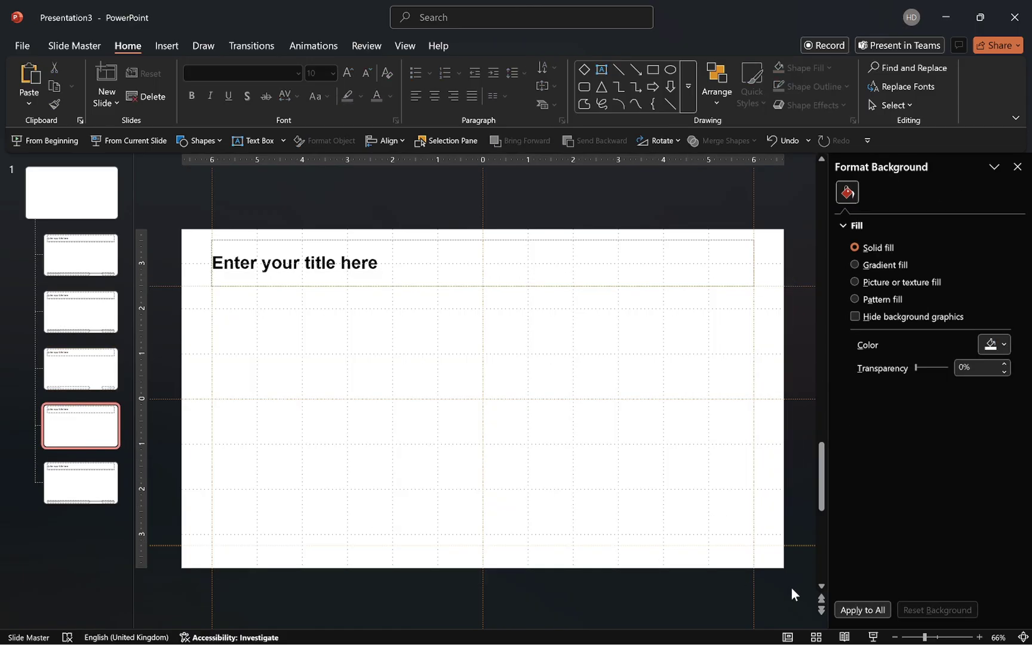
Delete everything on the last layout, leaving it completely blank.
click(95, 490)
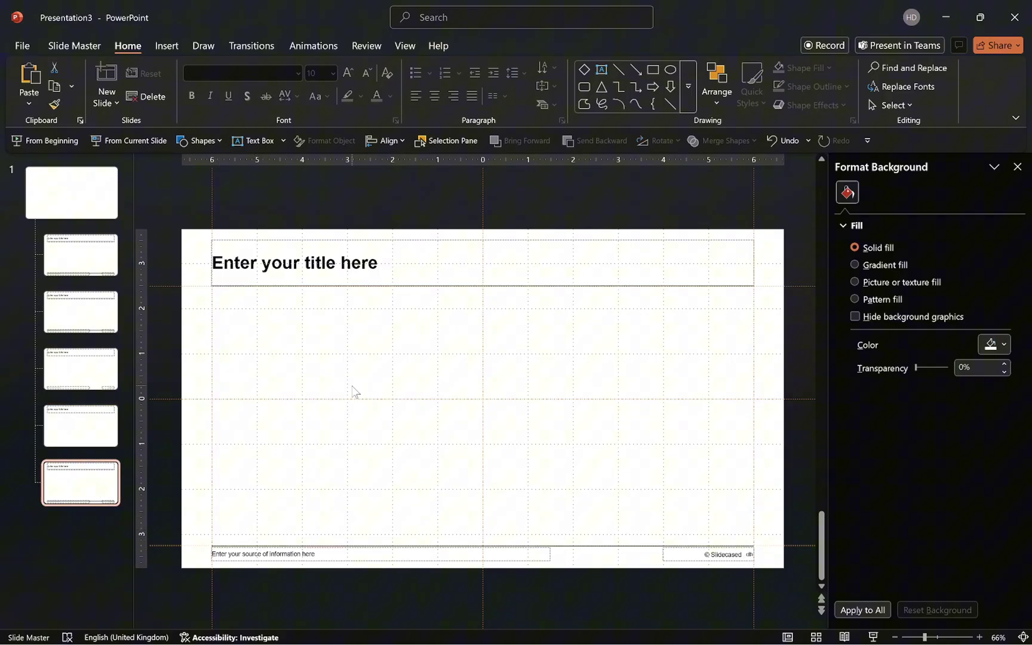
key(ctrl+a)
key(Delete)
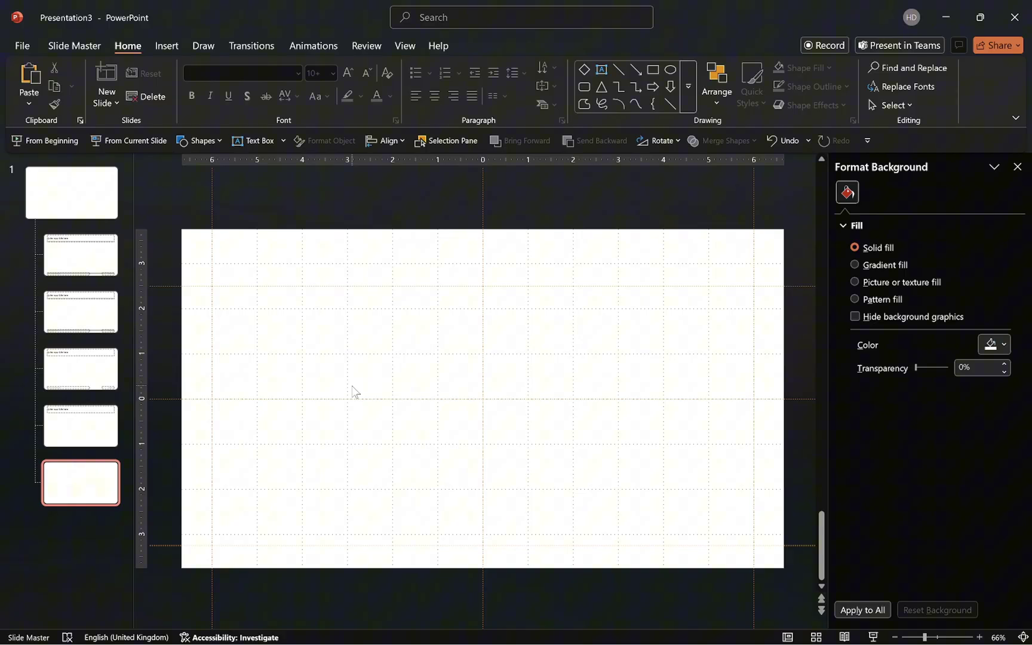
Delete the title, line and copyright box from the first layout under the master.
click(171, 43)
click(755, 101)
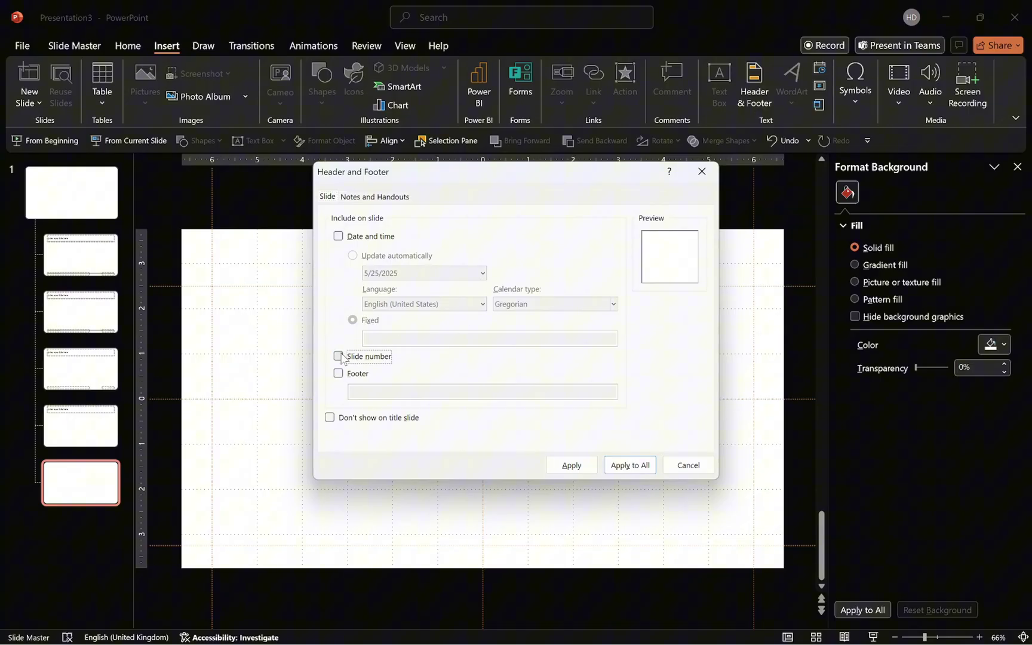
click(571, 466)
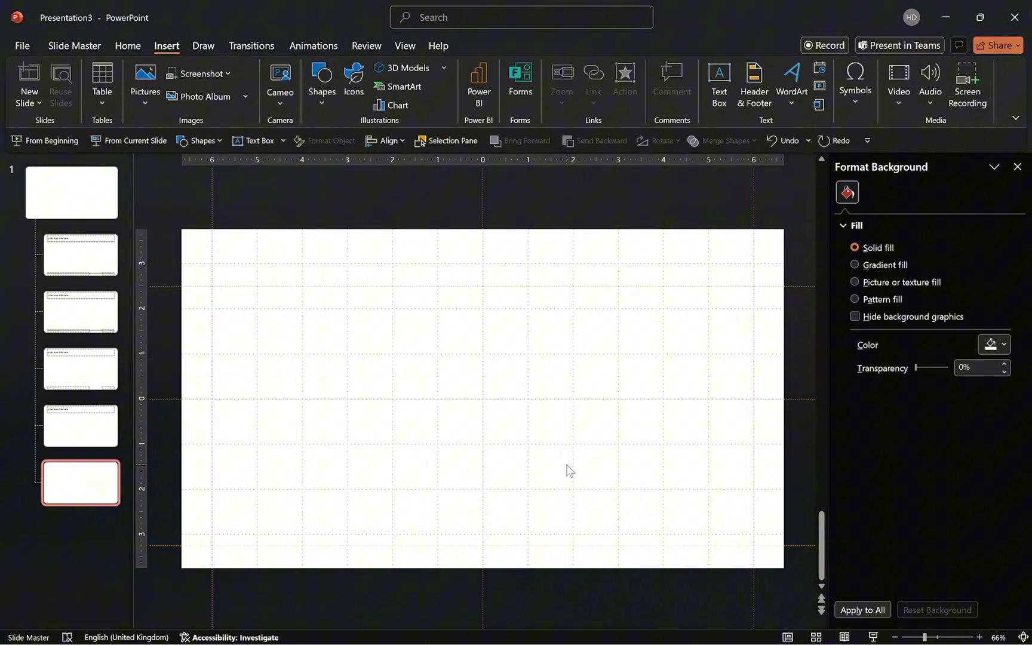
click(109, 272)
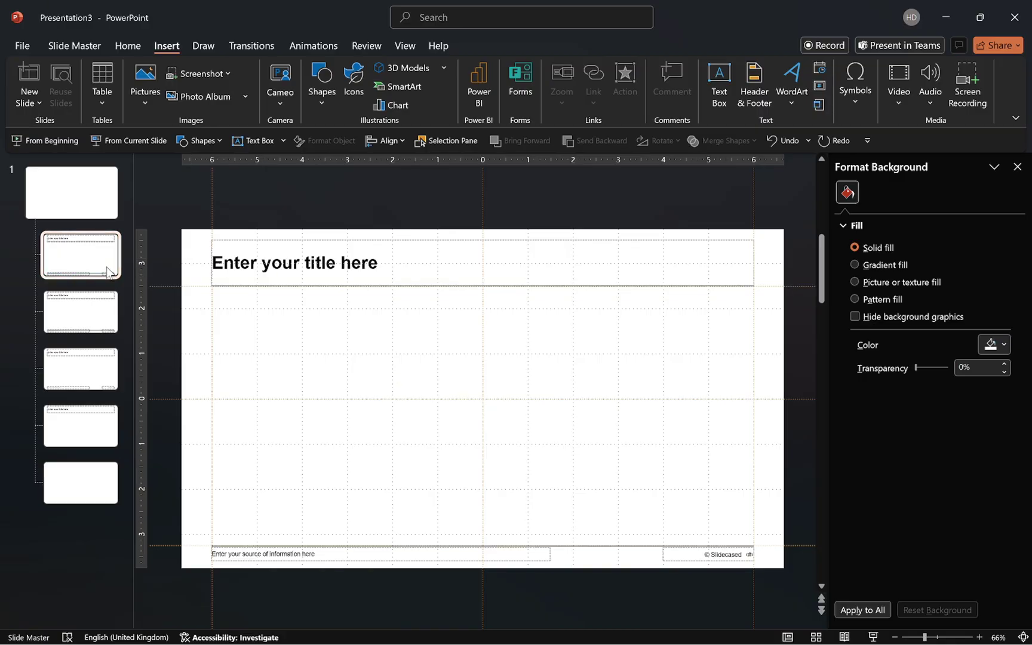
drag(184, 226, 637, 589)
key(Delete)
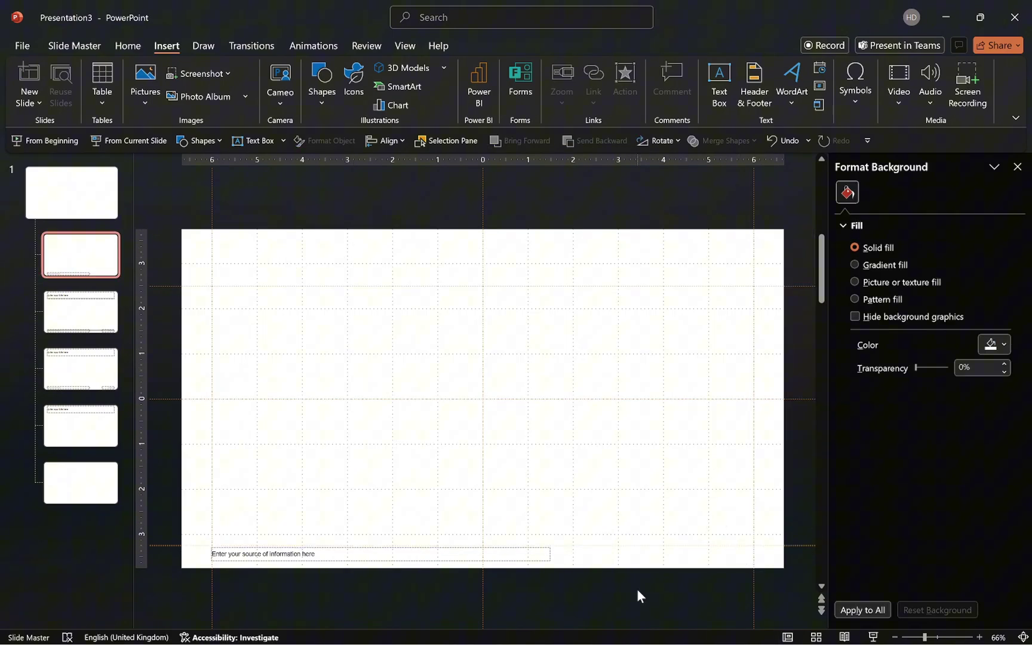
Apply slide numbering via Header & Footer and clear the footer box's placeholder text.
click(764, 80)
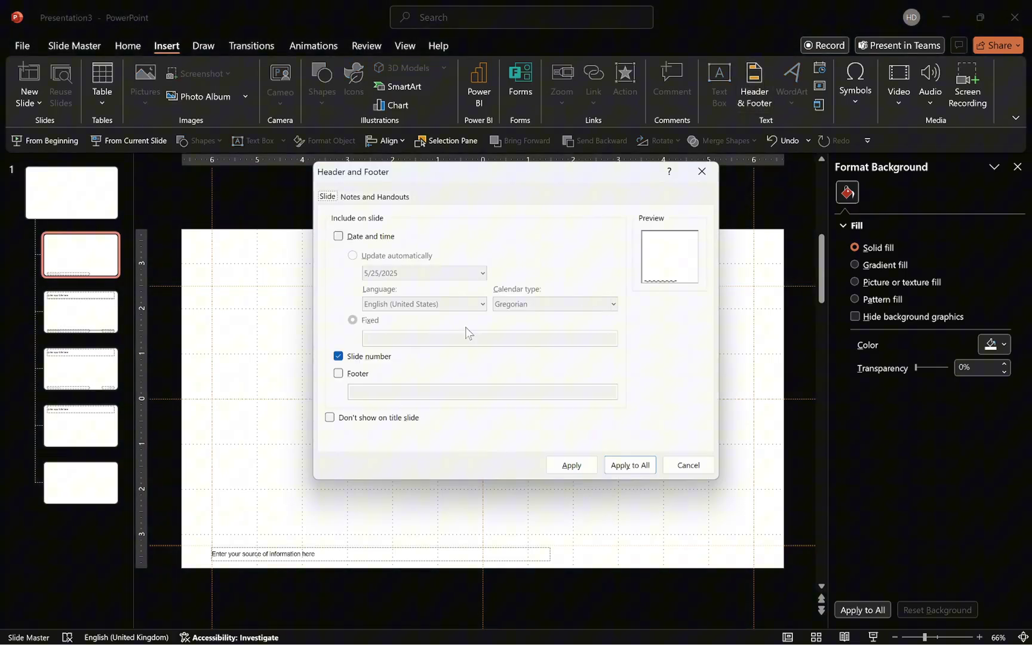
click(571, 465)
click(314, 552)
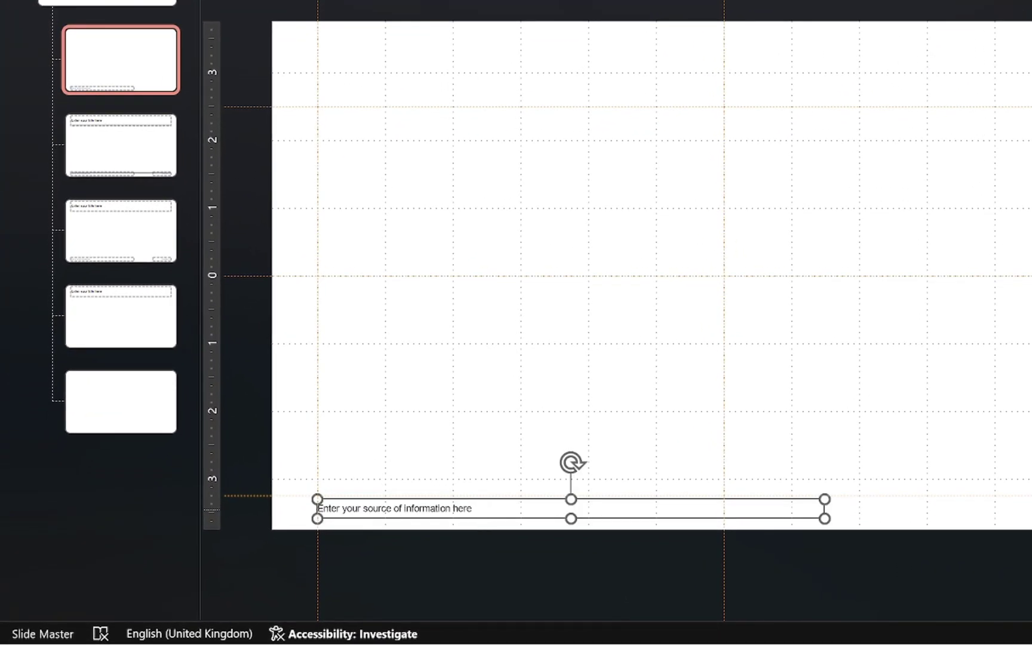
key(F2)
key(Delete)
Enter '© Slidecased' as the footer text and paste the logo, title, subheadline and date from the clipboard.
text(© Slidecased)
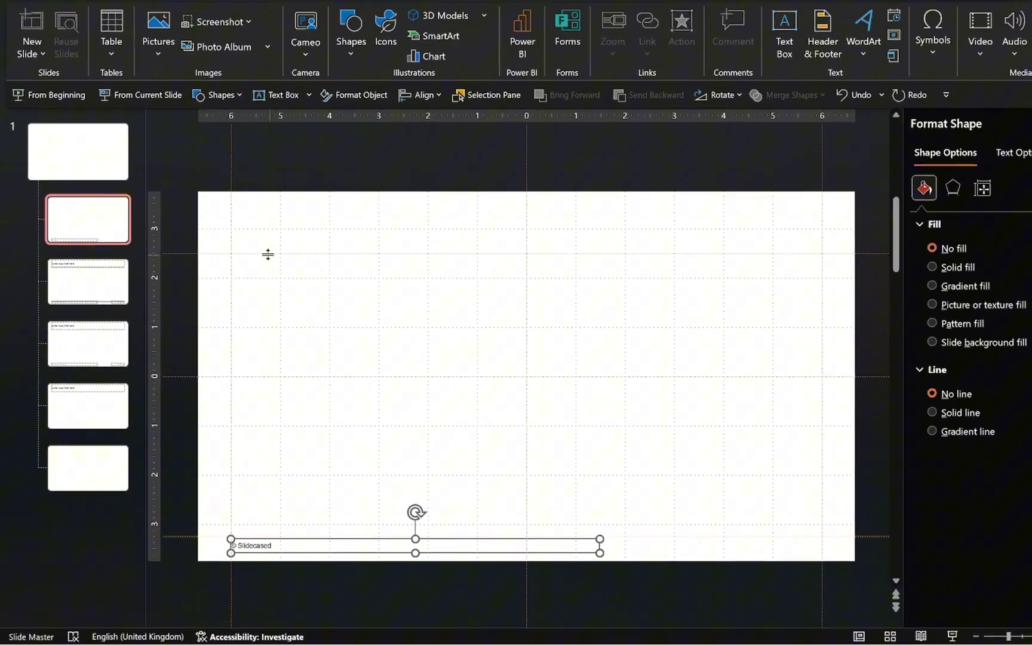
click(347, 99)
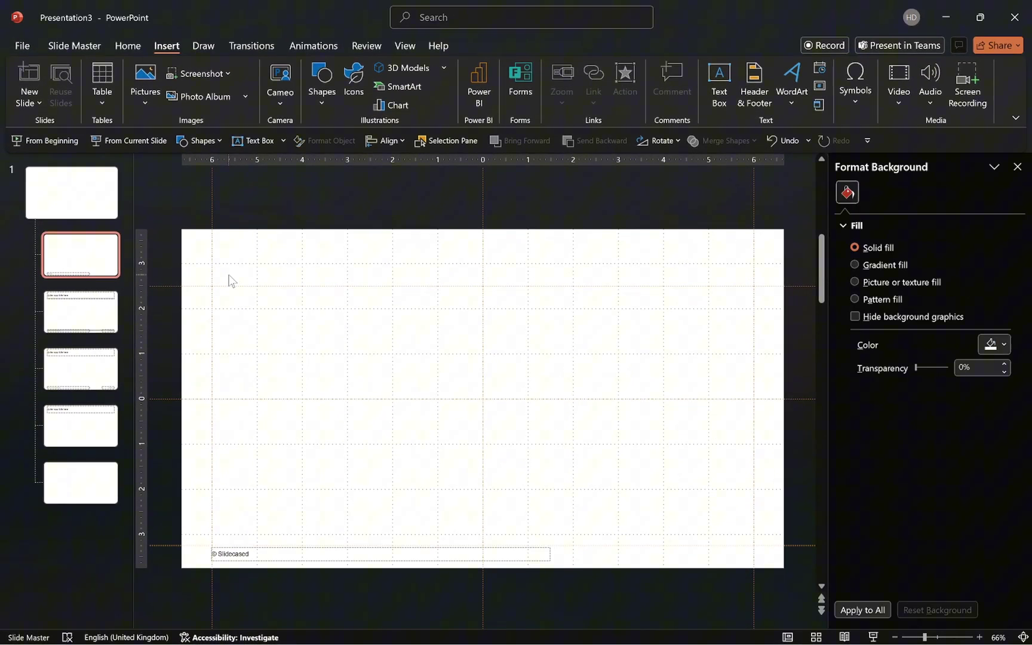
click(129, 48)
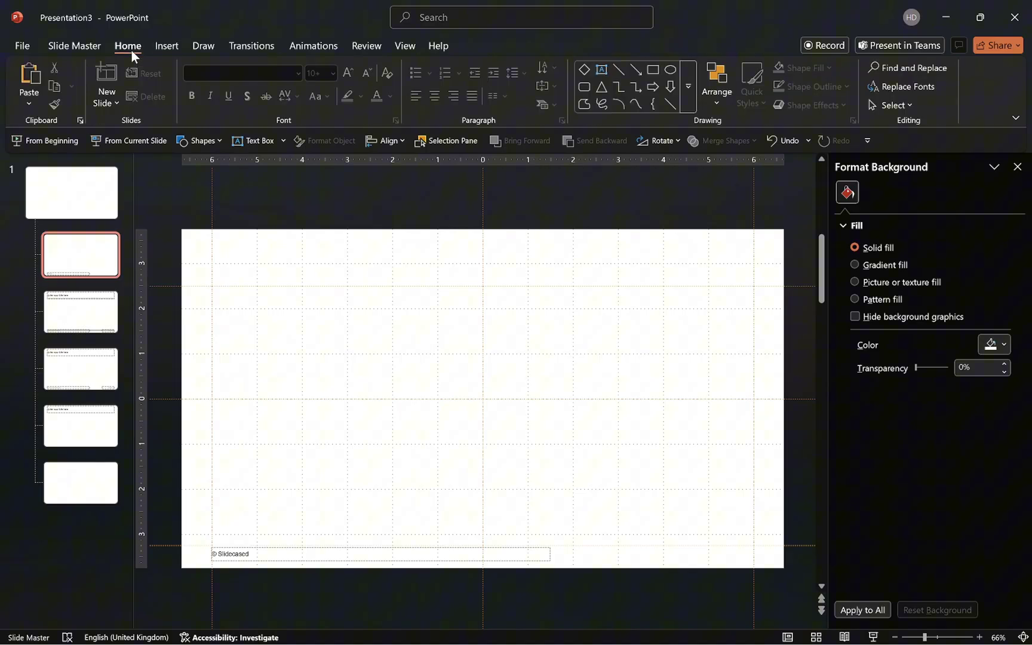
click(79, 121)
click(90, 237)
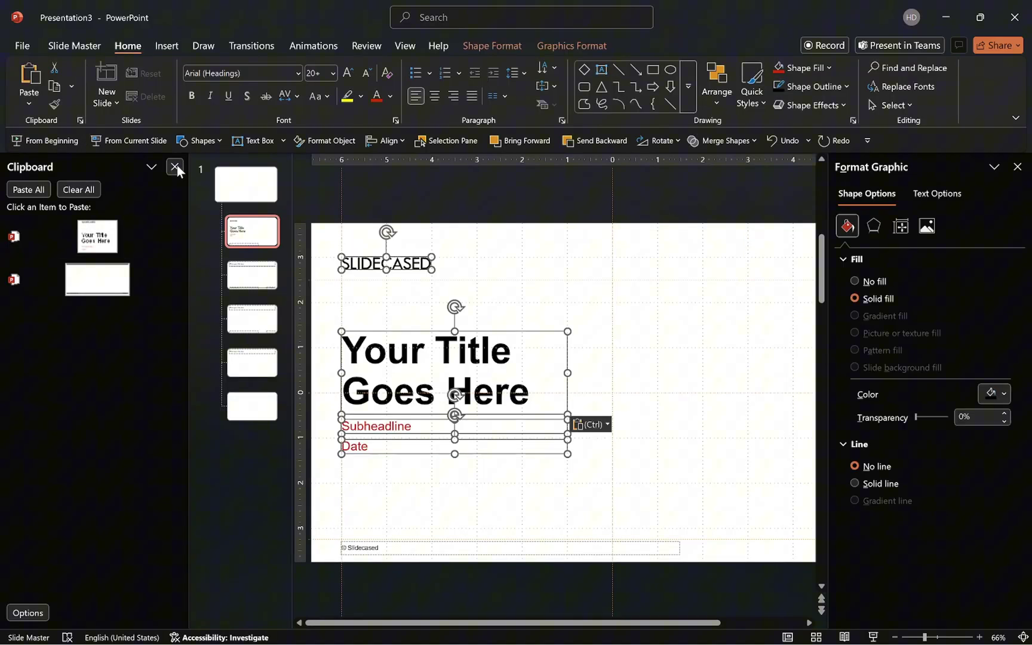
click(178, 163)
click(346, 332)
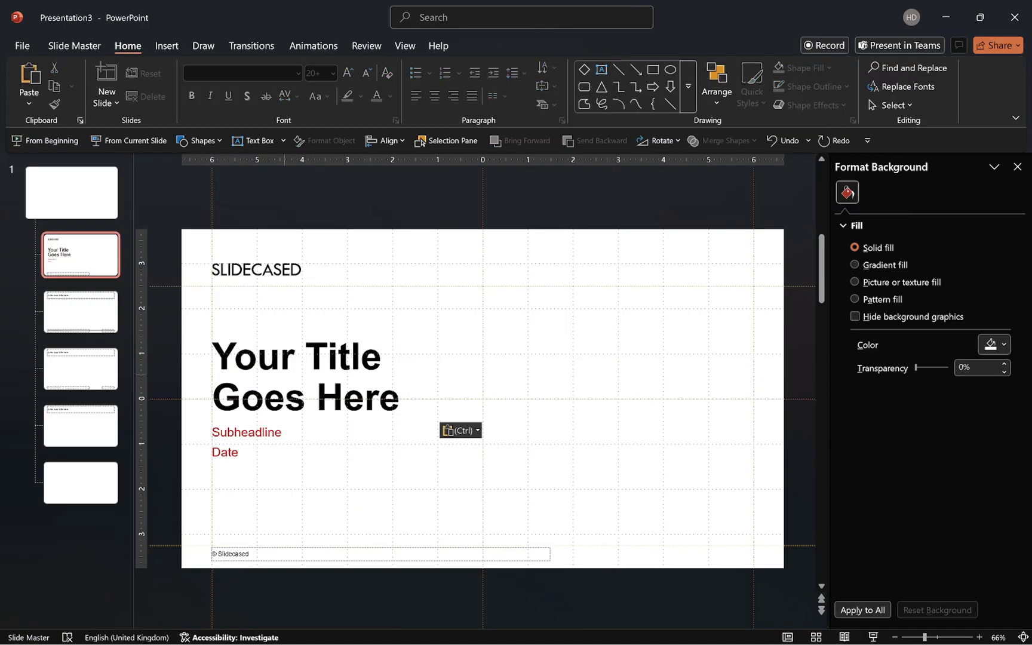
Add a text placeholder reading 'Your Title Goes Here', widened to fit two lines.
click(84, 46)
click(219, 95)
click(250, 162)
click(421, 276)
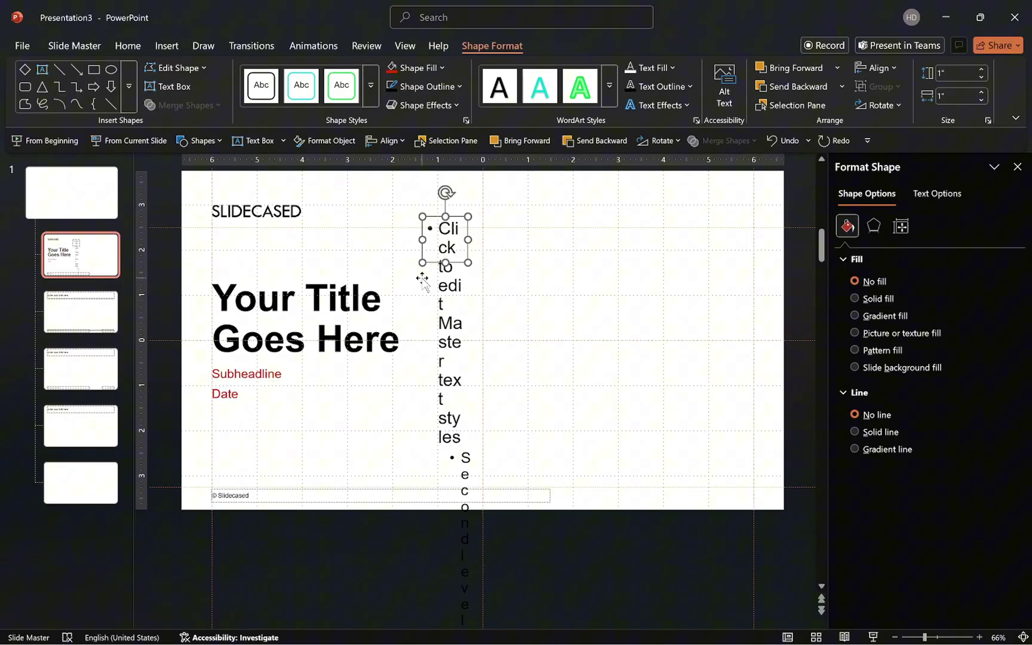
key(ctrl+a)
key(Delete)
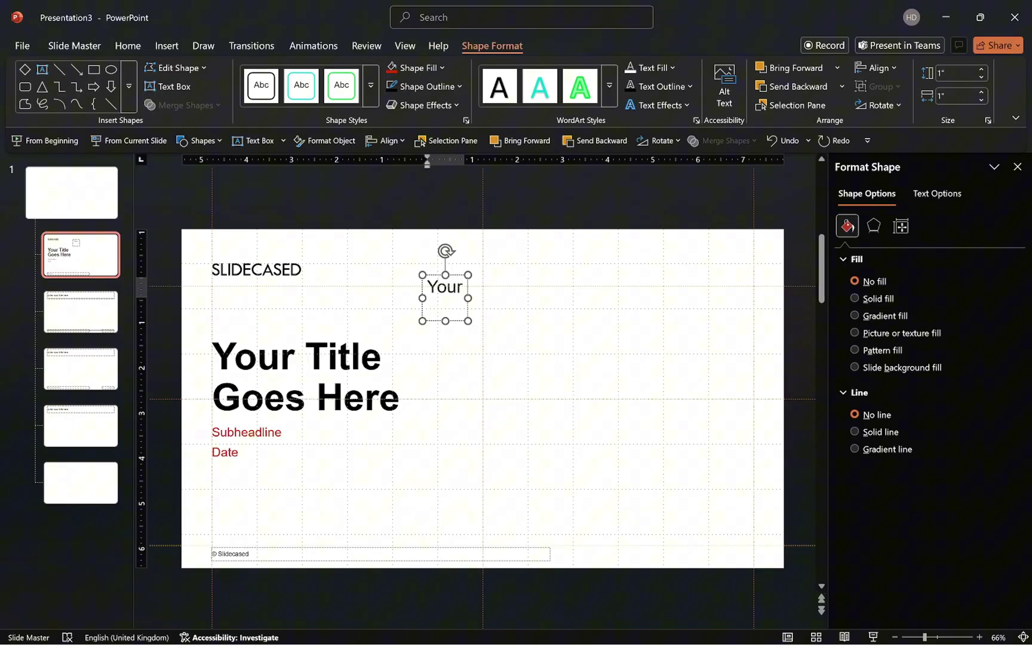
text(Your Title Goes Here)
drag(469, 297, 554, 297)
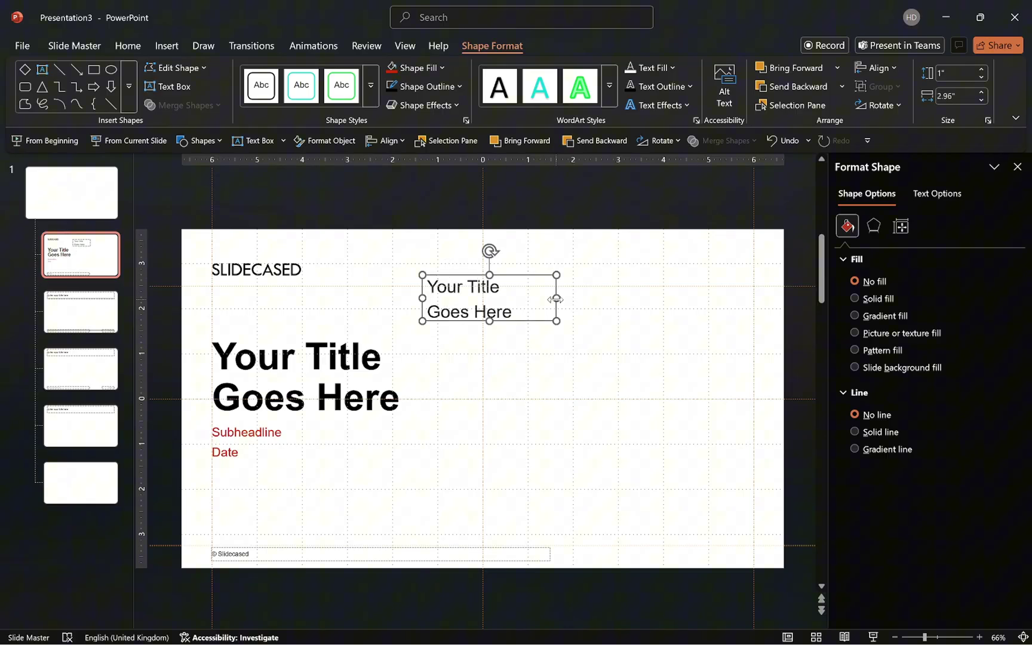
Set the new placeholder's left, right, top and bottom margins all to 0".
click(899, 230)
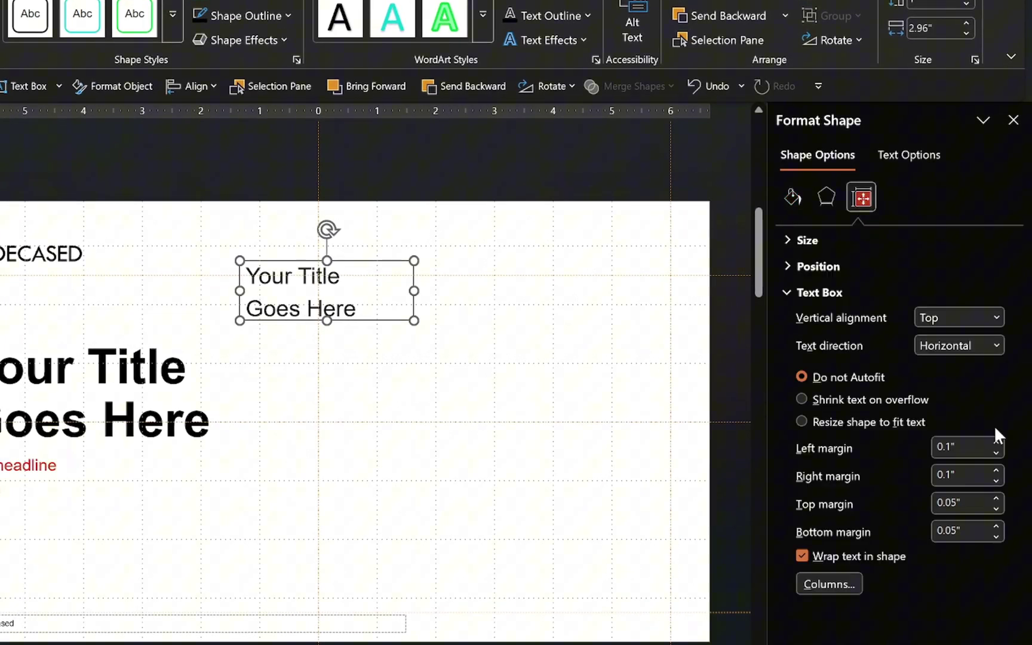
click(996, 452)
click(996, 480)
click(995, 509)
click(997, 536)
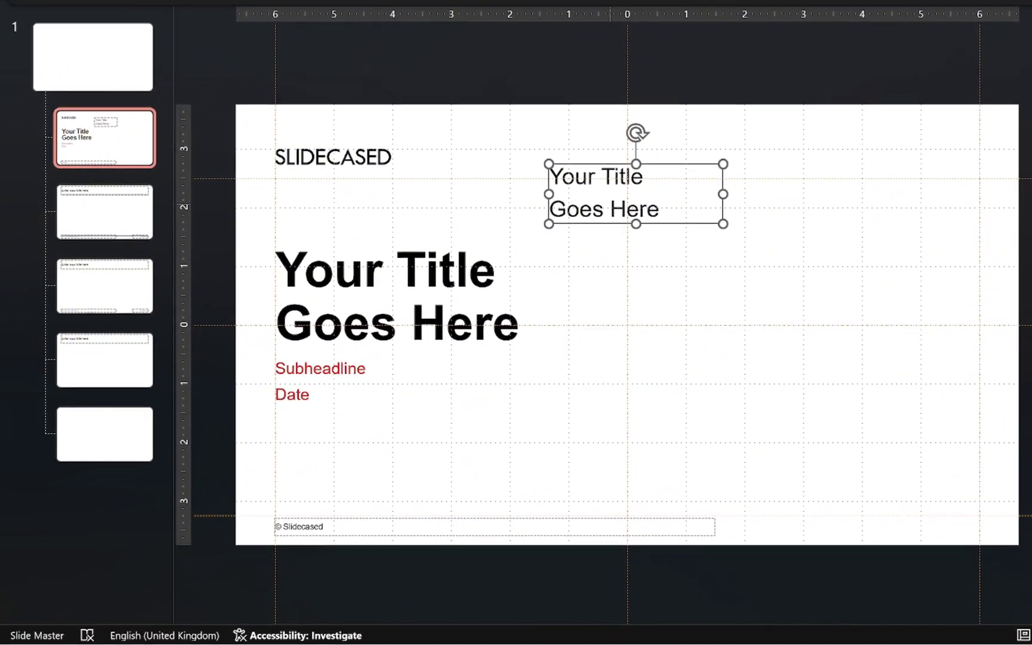
click(119, 388)
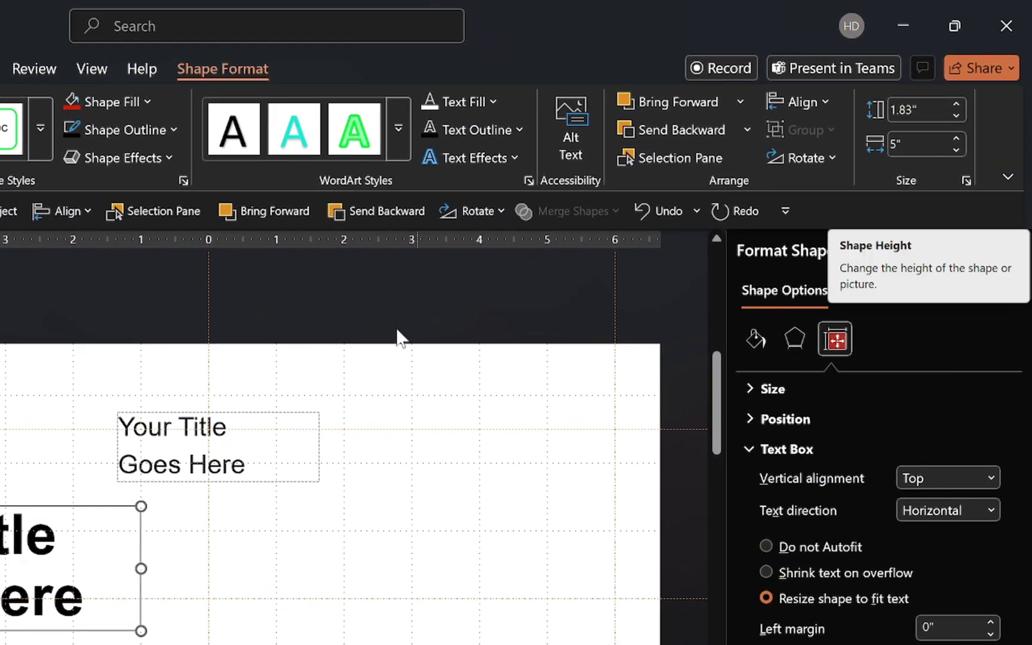
click(579, 239)
click(1031, 0)
Make the title placeholder 1.83" high with bold Arial (Headings) 60 pt text and 0.9 line spacing.
text(1.83)
key(Return)
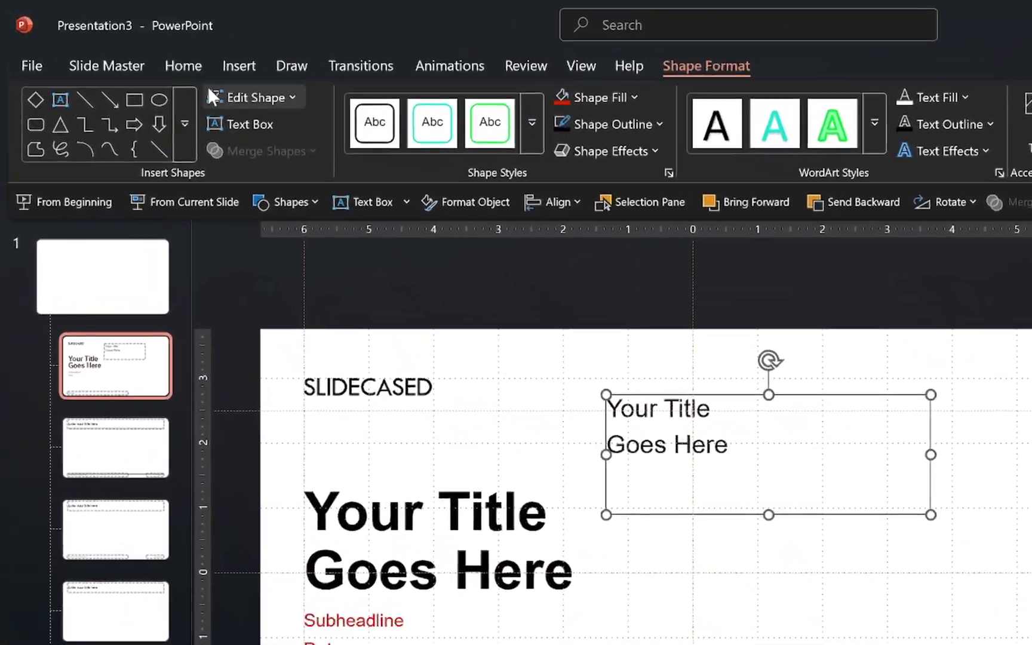
click(184, 66)
click(427, 105)
click(420, 159)
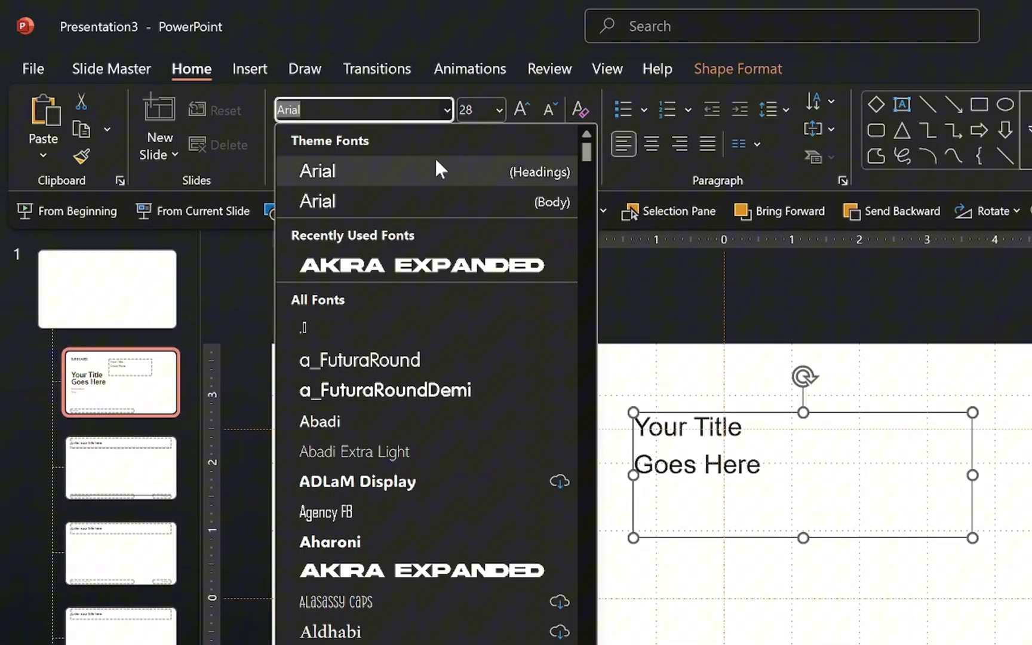
click(287, 143)
click(475, 110)
text(60)
key(Return)
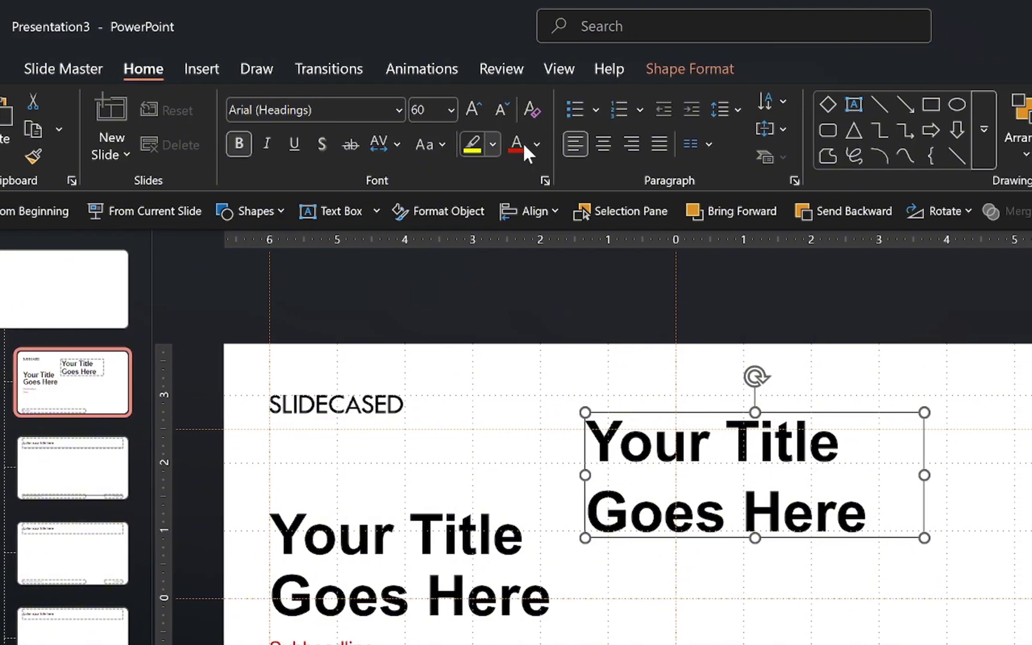
click(795, 181)
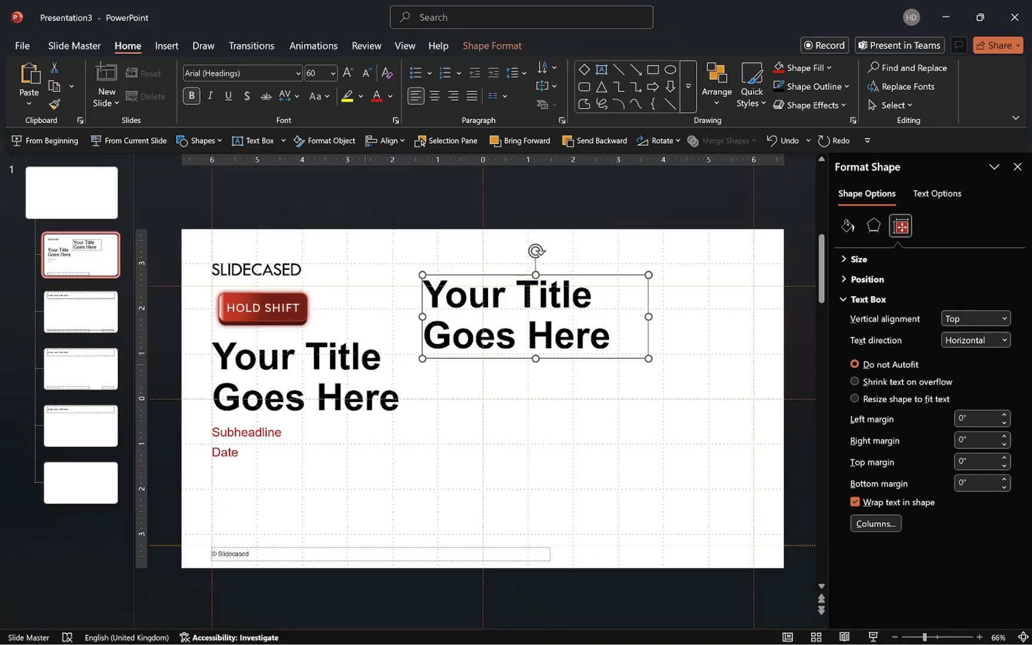
Align the new and original title boxes along their tops and left edges.
shift+click(190, 412)
click(385, 140)
click(418, 227)
click(397, 139)
click(405, 162)
key(Escape)
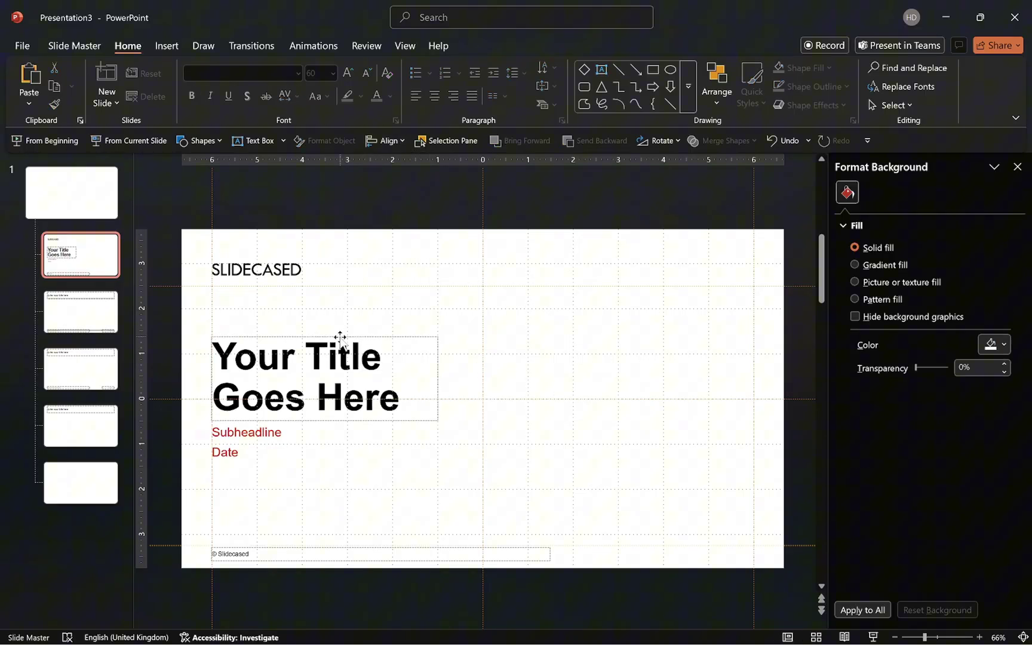
Send the original title box to the back, then select the Subheadline and Date boxes.
click(336, 339)
right_click(338, 339)
click(401, 409)
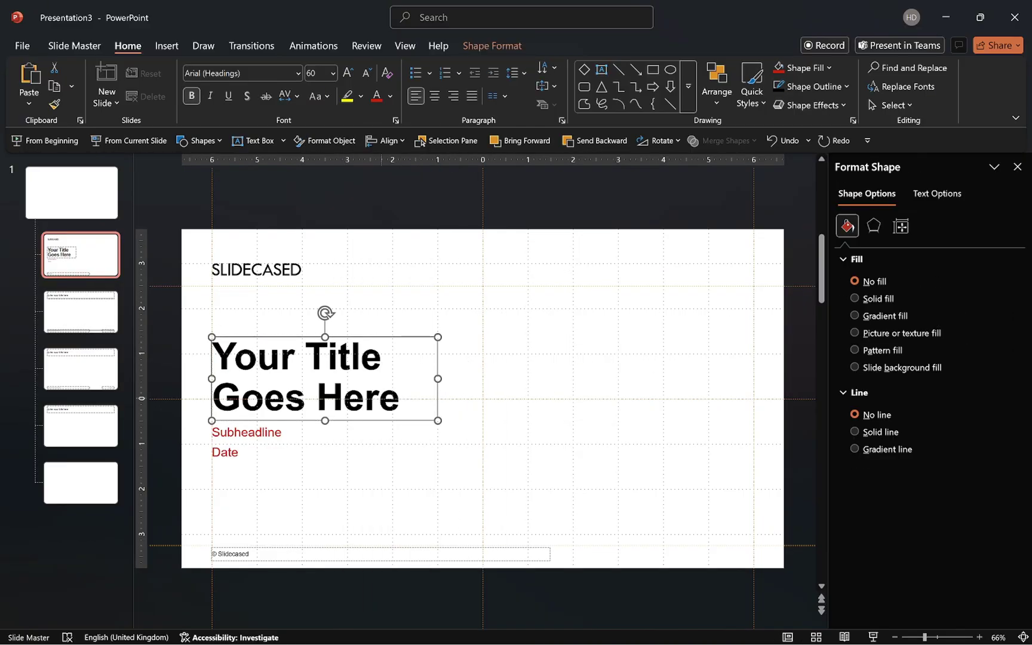
key(Escape)
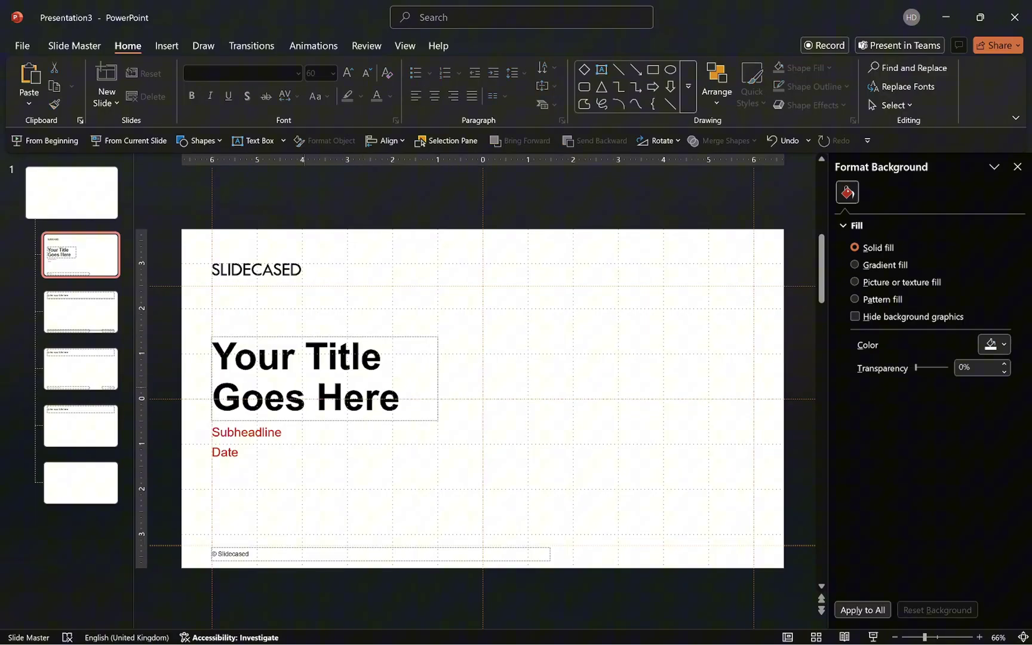
click(257, 442)
shift+click(258, 451)
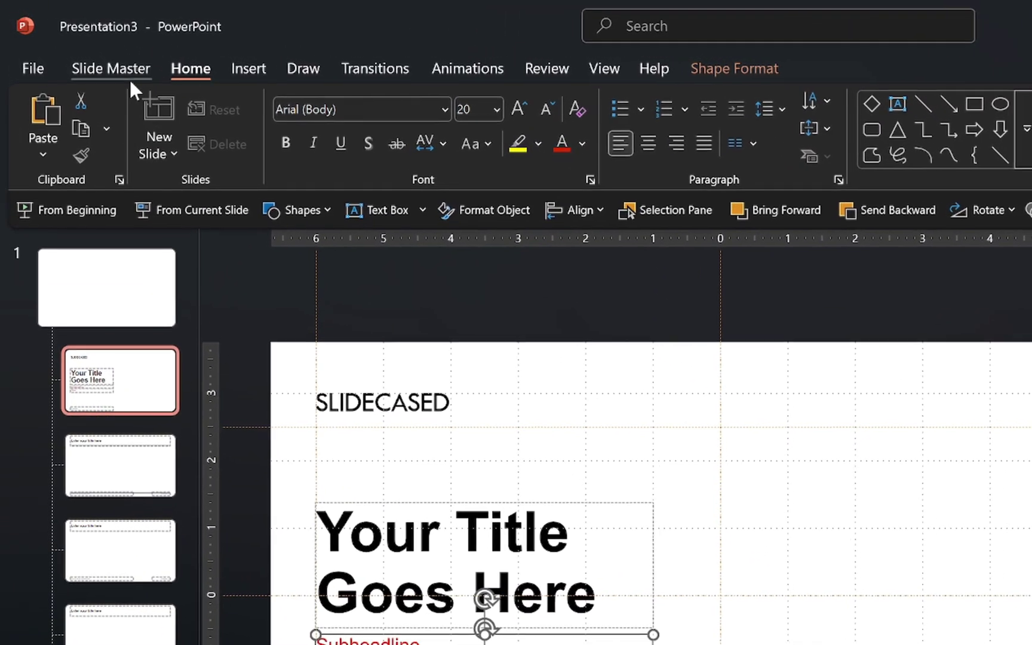
Draw a picture placeholder over the cover layout's right half and copy it.
click(74, 46)
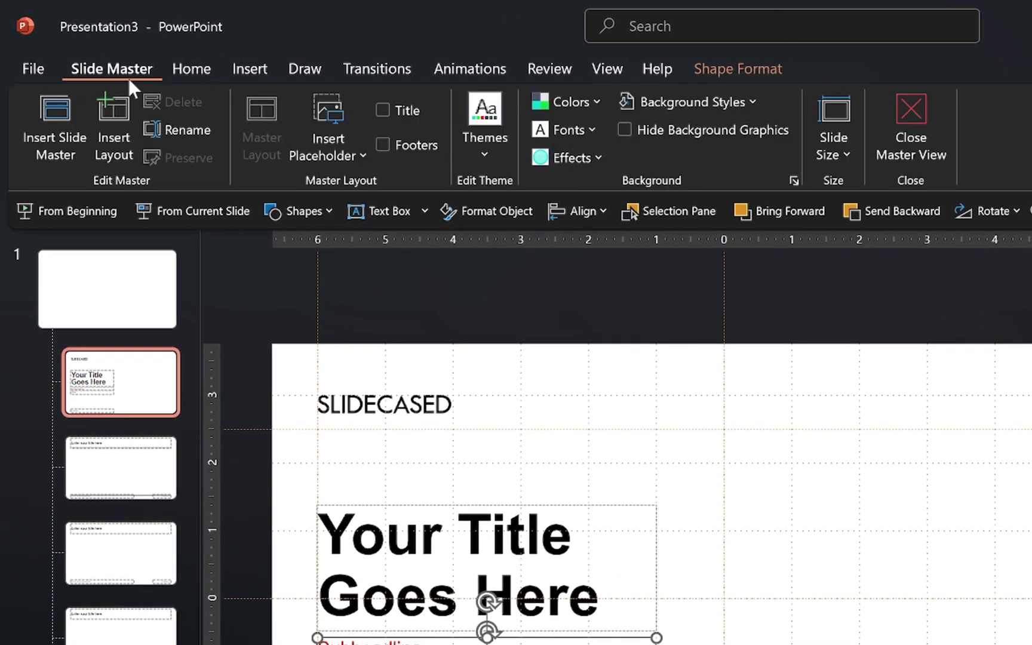
click(327, 154)
click(385, 297)
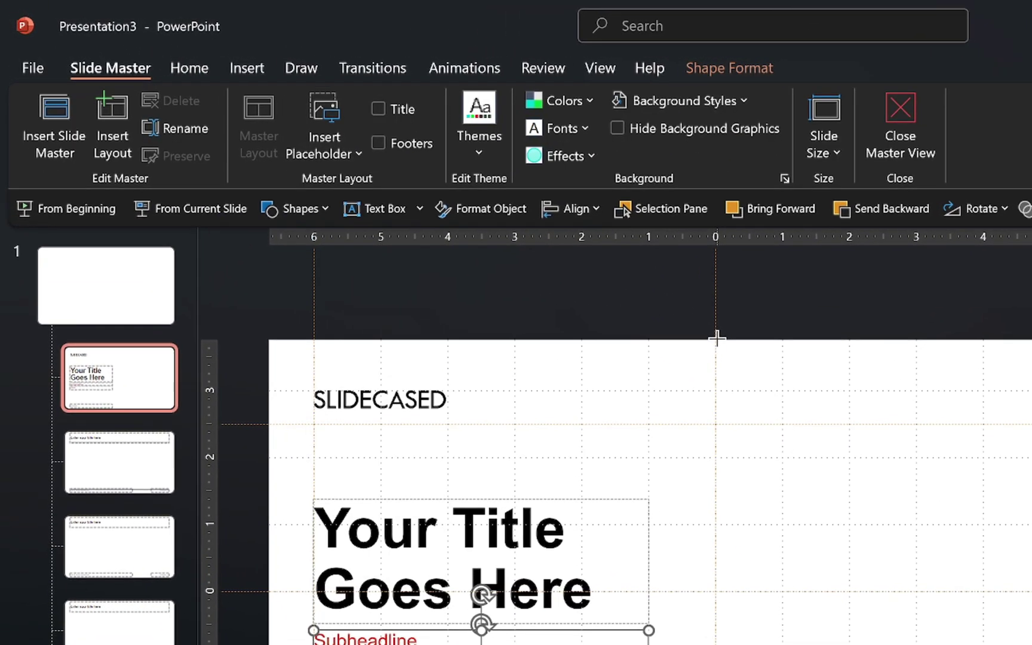
drag(715, 338, 1031, 644)
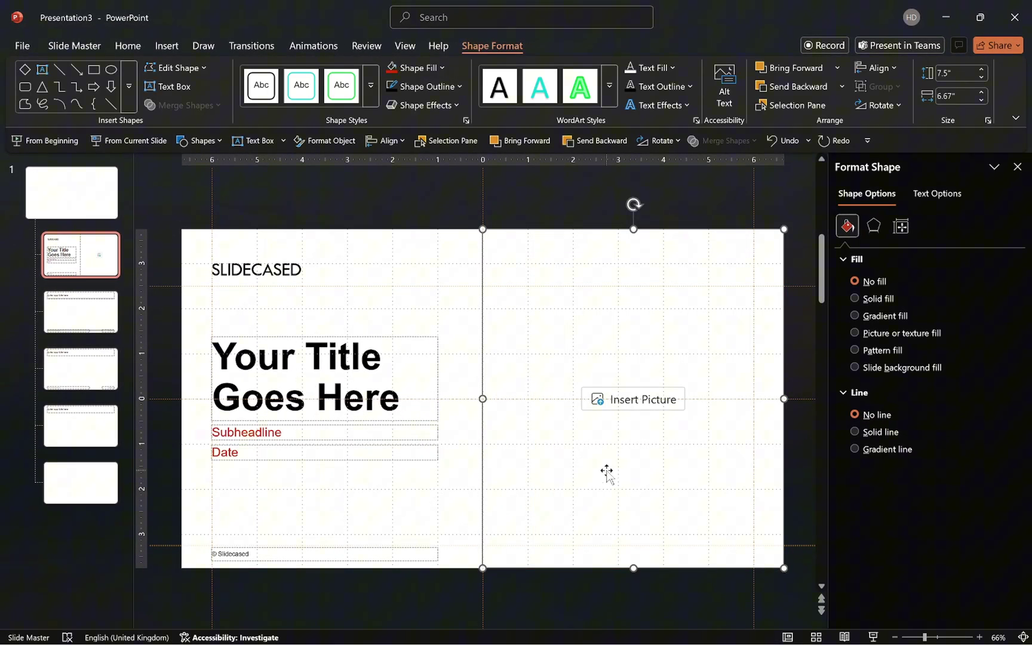
key(ctrl+c)
Duplicate the title-only layout, narrow its title to the left half, and paste the picture placeholder.
click(80, 425)
key(ctrl+d)
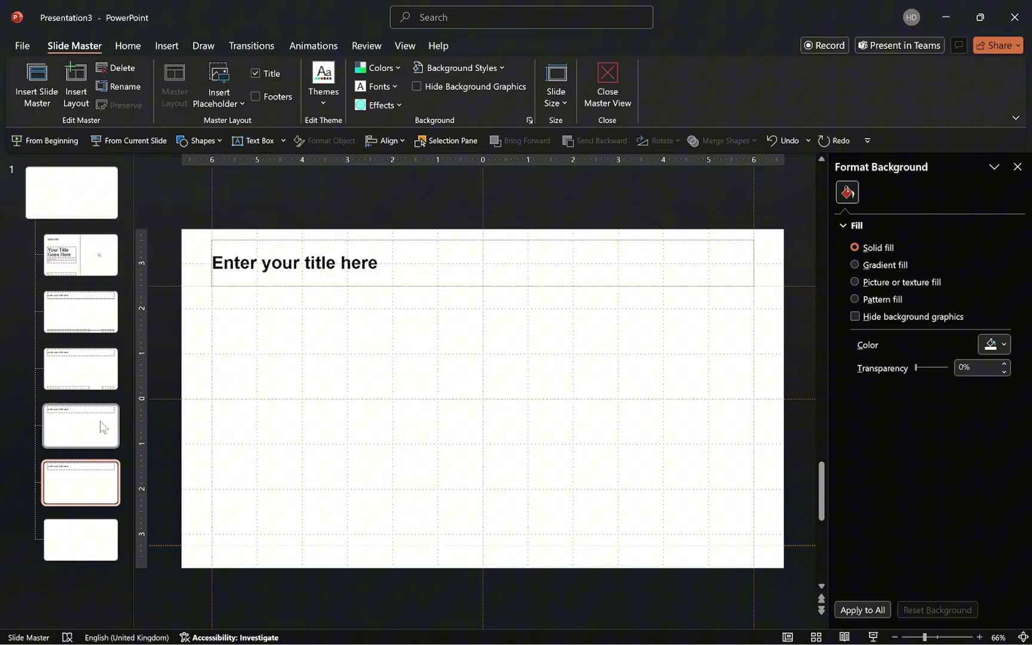
click(613, 286)
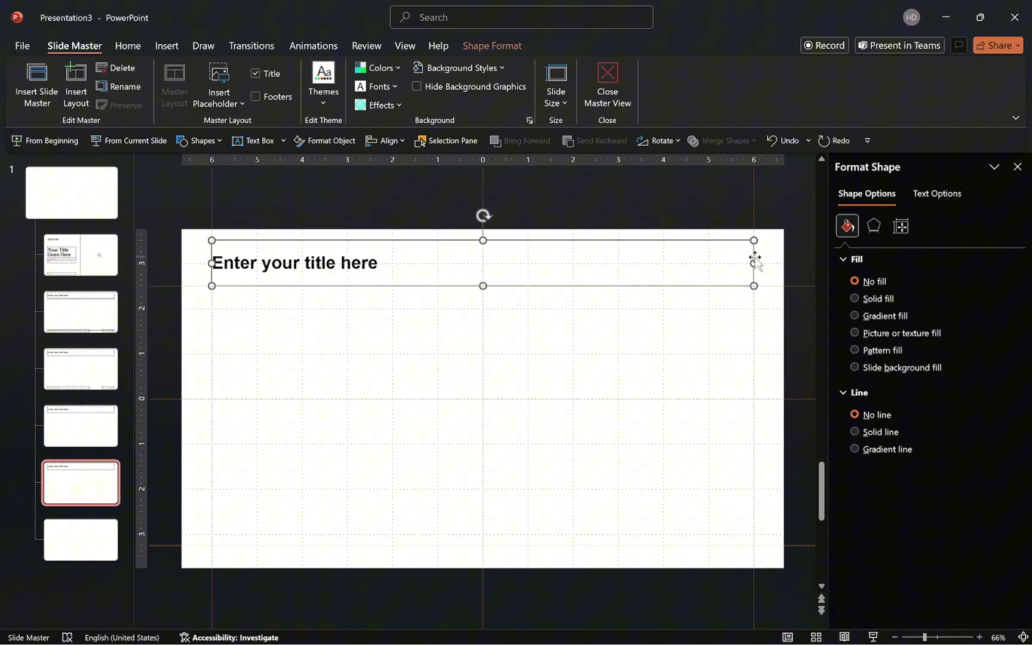
drag(755, 261, 473, 265)
key(ctrl+v)
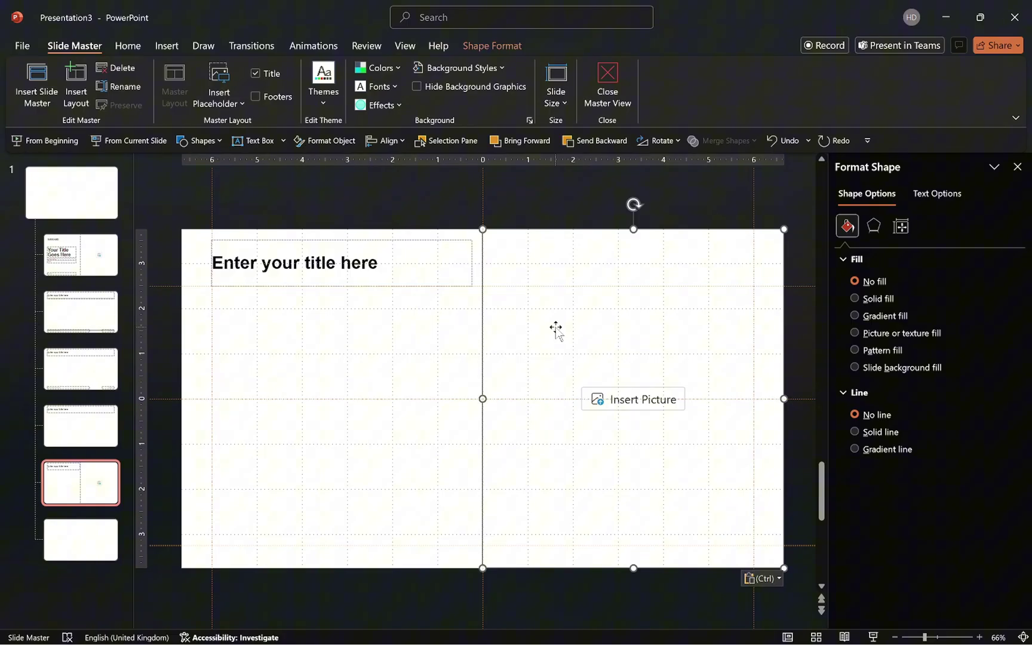
Rename the slide master to 'Slidecased Master'.
right_click(83, 192)
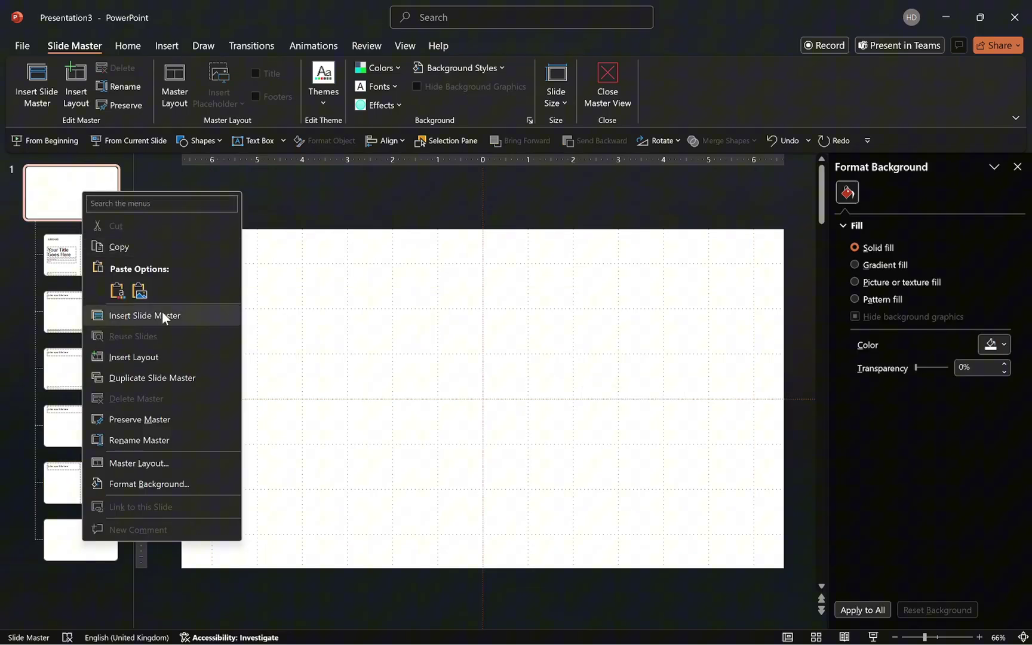
click(151, 440)
text(Slidecased Master Layout)
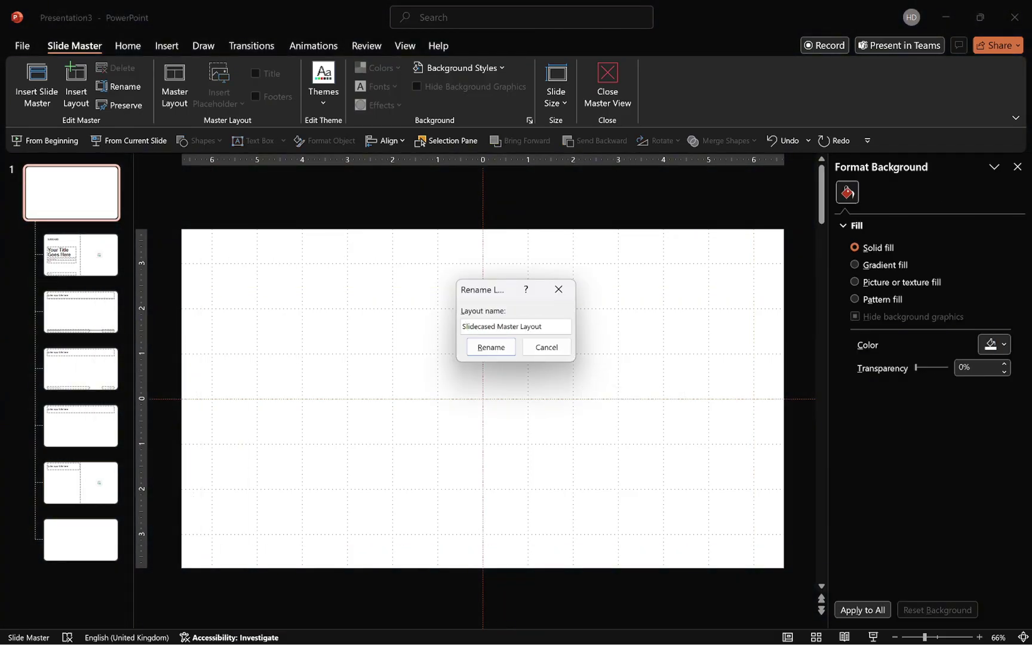
key(Return)
key(Down)
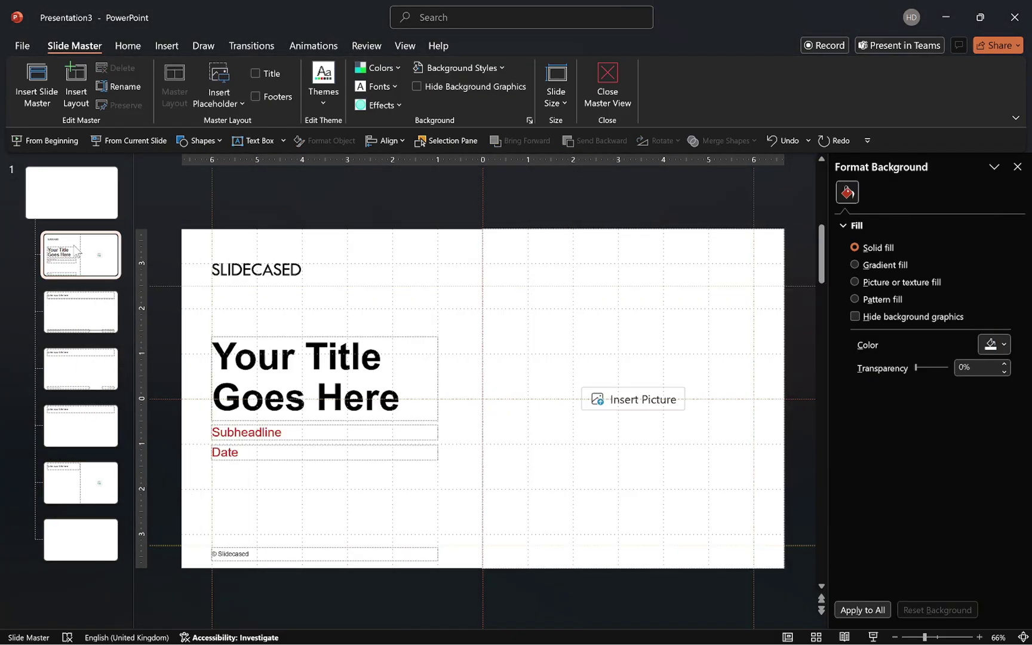
key(Escape)
Rename the remaining layouts Layout 1 to 4 and return to normal view.
right_click(87, 316)
click(154, 539)
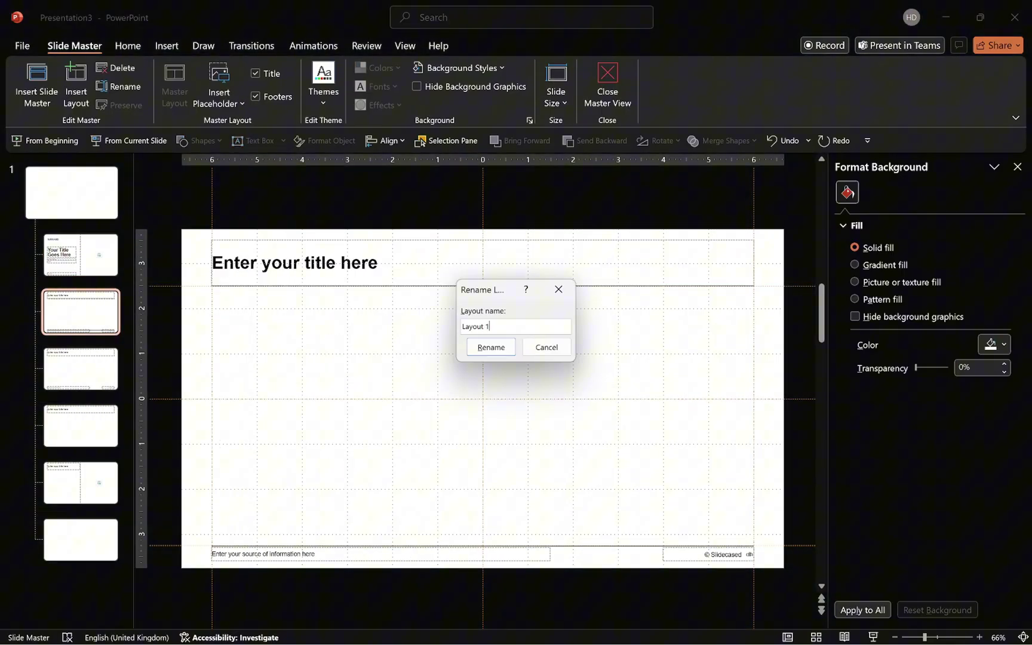
key(Escape)
right_click(99, 415)
right_click(97, 473)
right_click(88, 534)
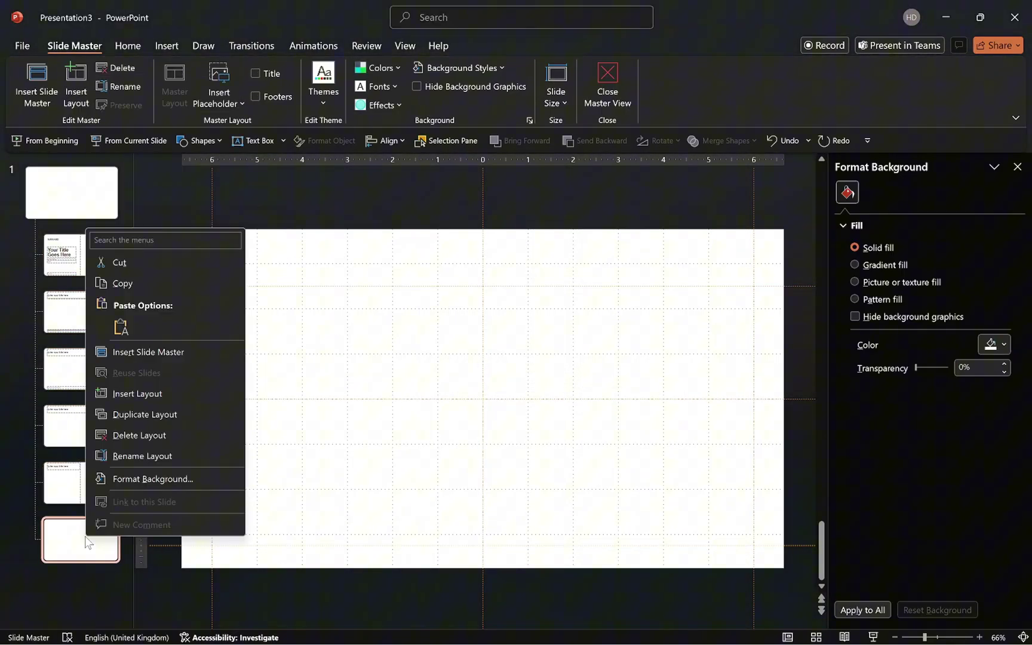
click(143, 454)
key(Escape)
click(617, 92)
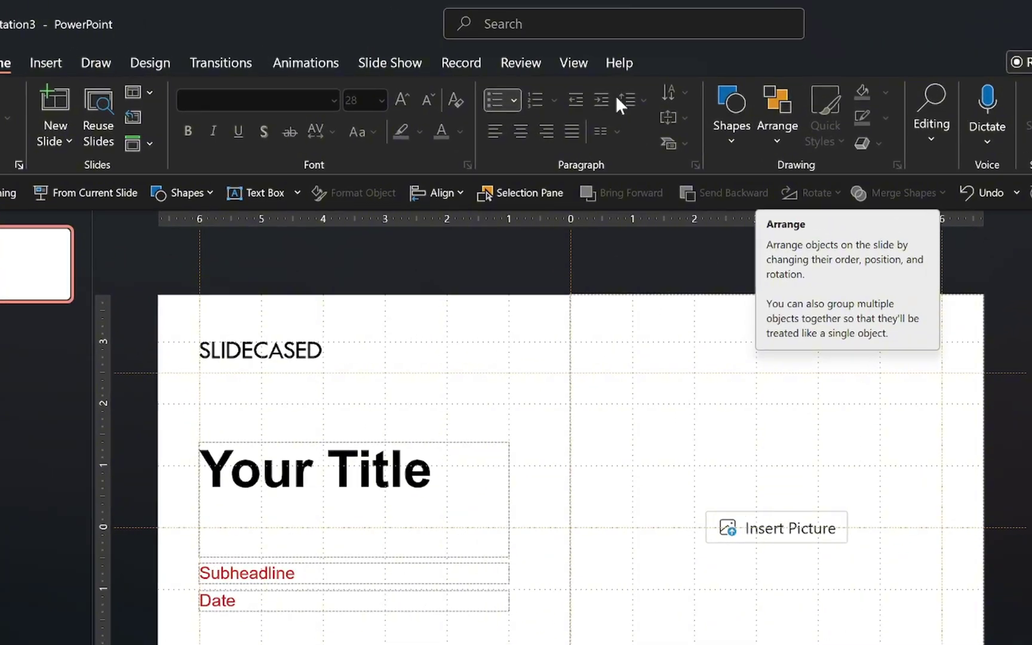
Hide the gridlines and guides on the slide from the View tab.
click(485, 45)
click(339, 128)
click(338, 157)
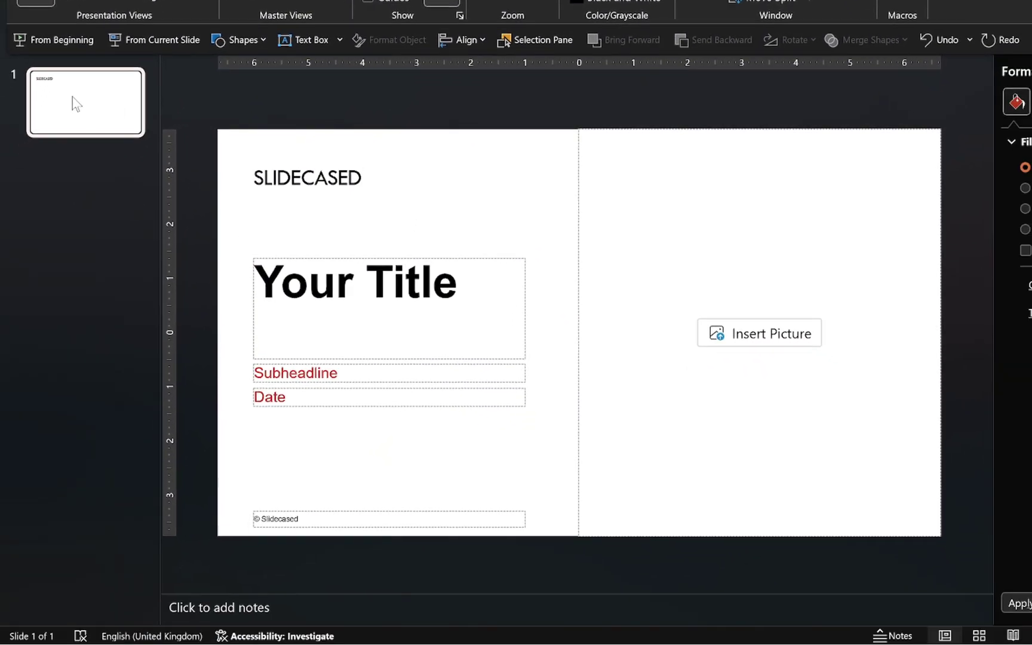
Apply the Title Slide layout to slide 1.
right_click(72, 101)
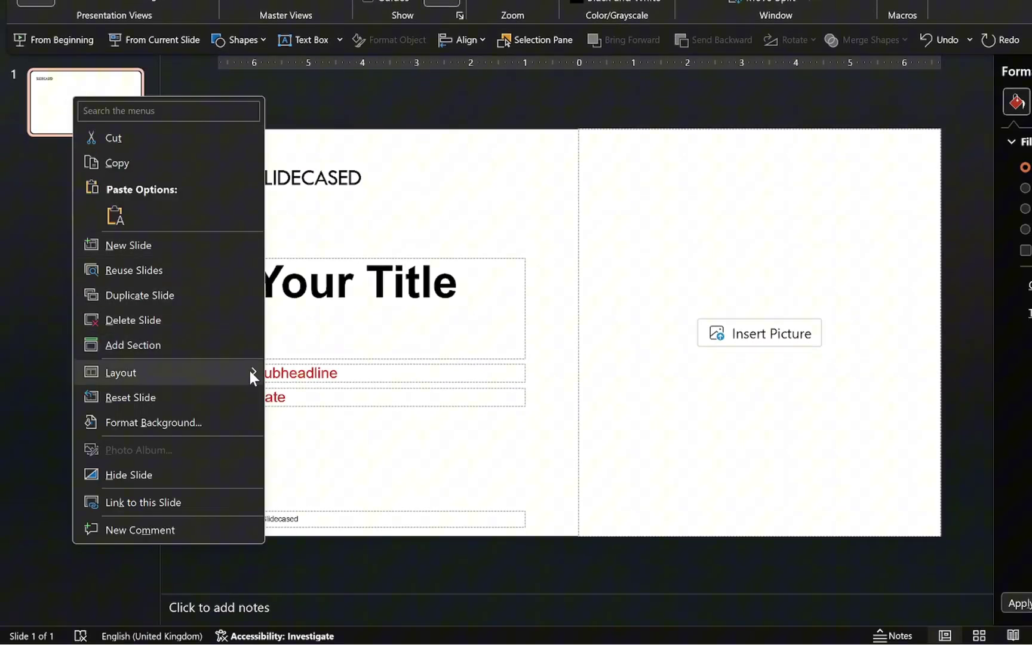
mouse_move(251, 373)
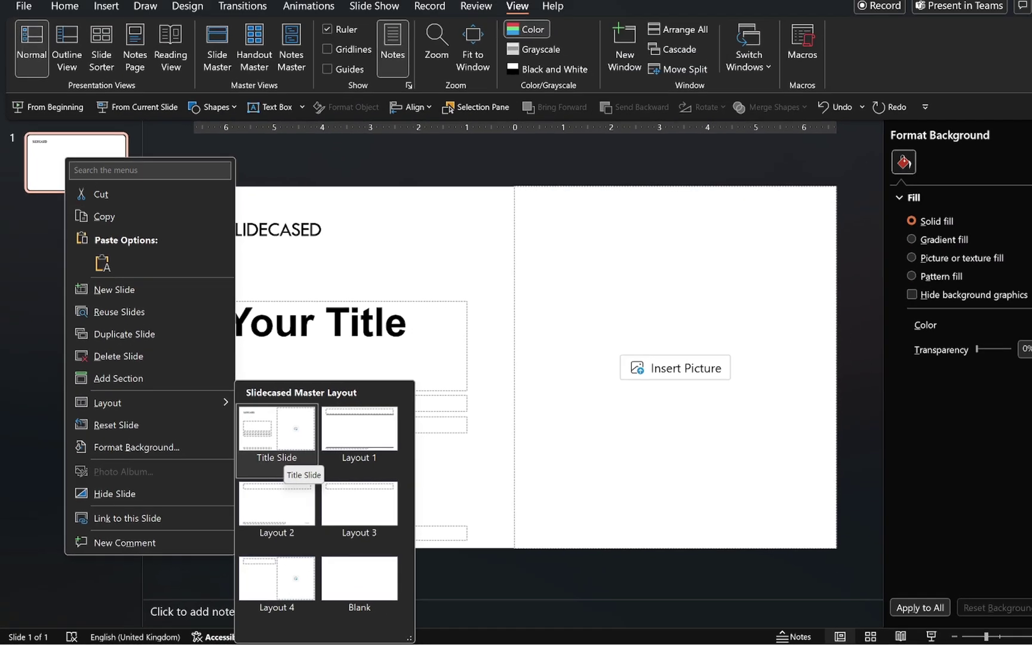
click(321, 430)
Add new slides and assign other layouts to slides 4, 5 (Layout 4) and 6.
key(ctrl+m)
key(ctrl+m)
key(ctrl+m)
key(ctrl+m)
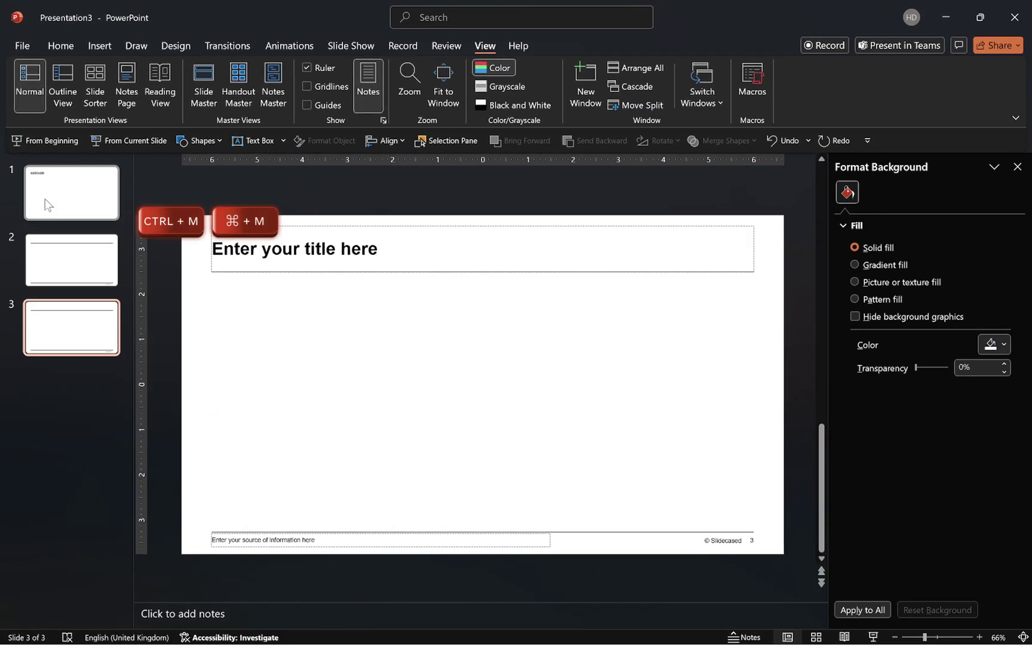
right_click(88, 329)
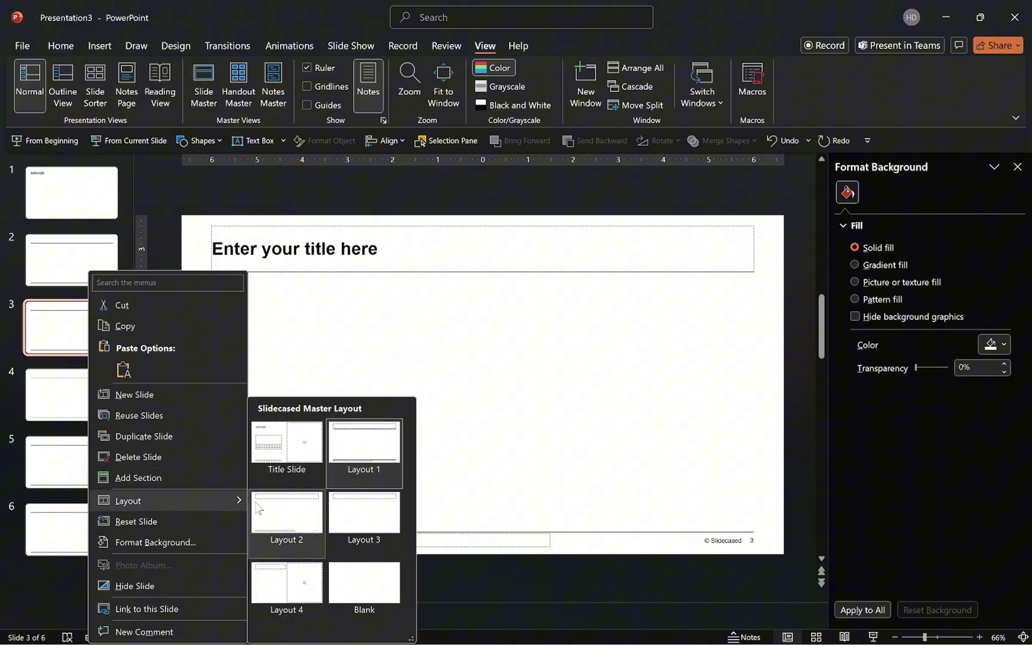
click(110, 395)
right_click(79, 404)
mouse_move(212, 258)
click(352, 357)
right_click(86, 460)
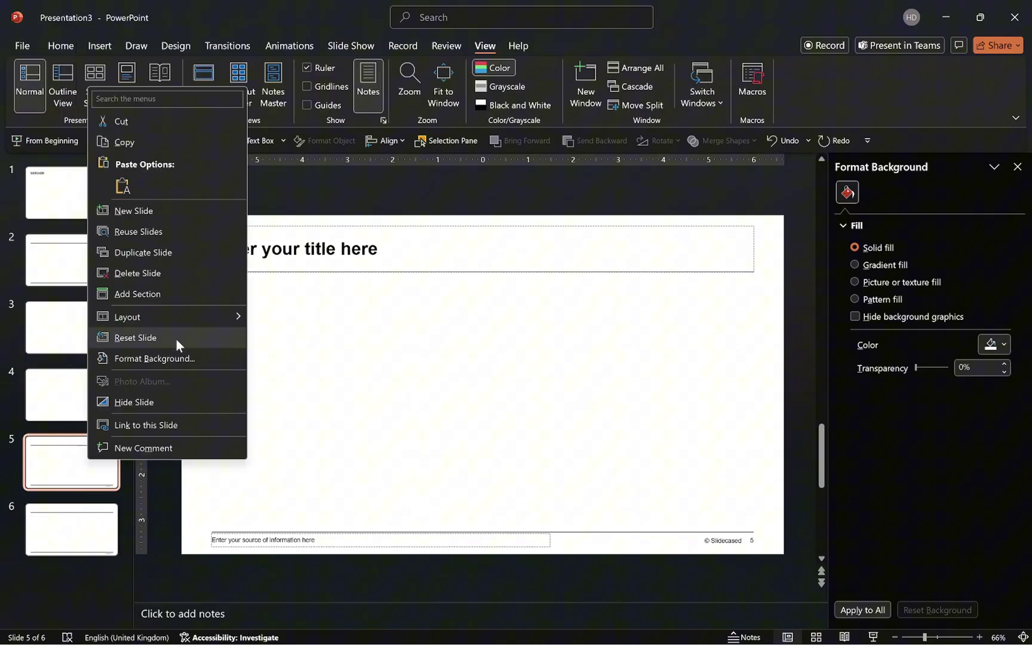
mouse_move(167, 316)
click(291, 488)
right_click(81, 518)
mouse_move(167, 368)
click(311, 540)
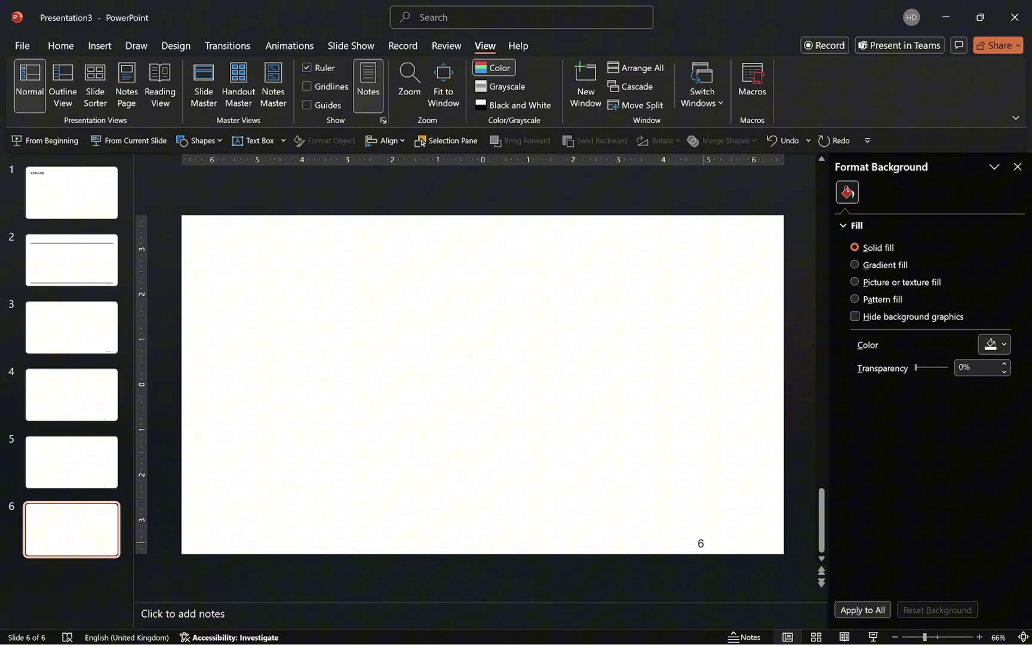
Check the bottom-right placeholders on slides 5 and 4.
scroll(696, 546, up, 1)
click(698, 547)
scroll(700, 543, up, 1)
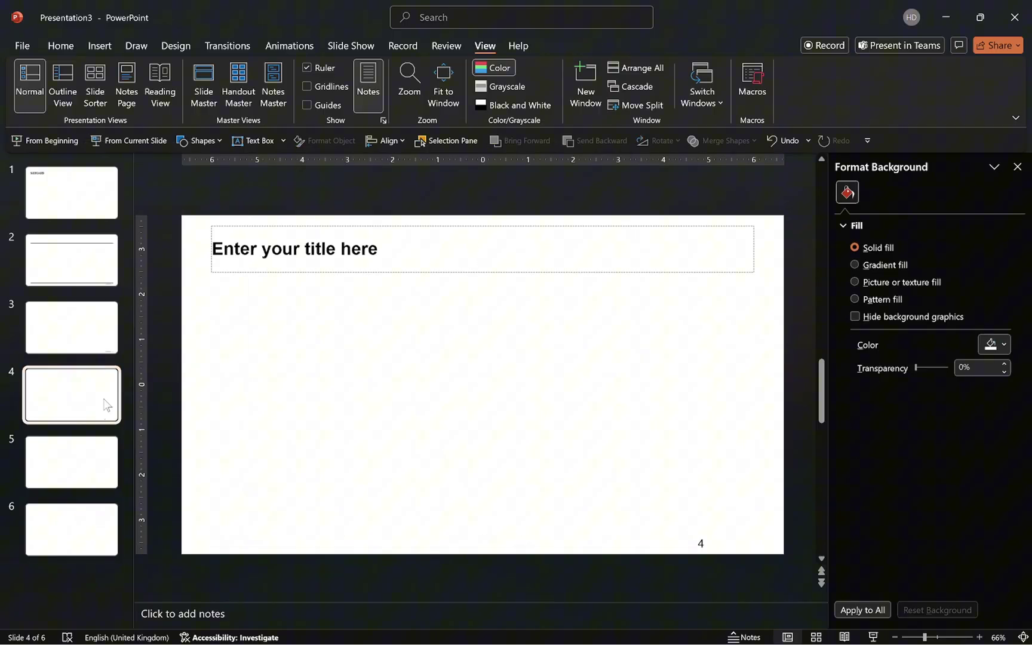
click(702, 546)
On the title slide, enter 'Slidecased Template', 'For Professionals' and the date 2025.
click(92, 345)
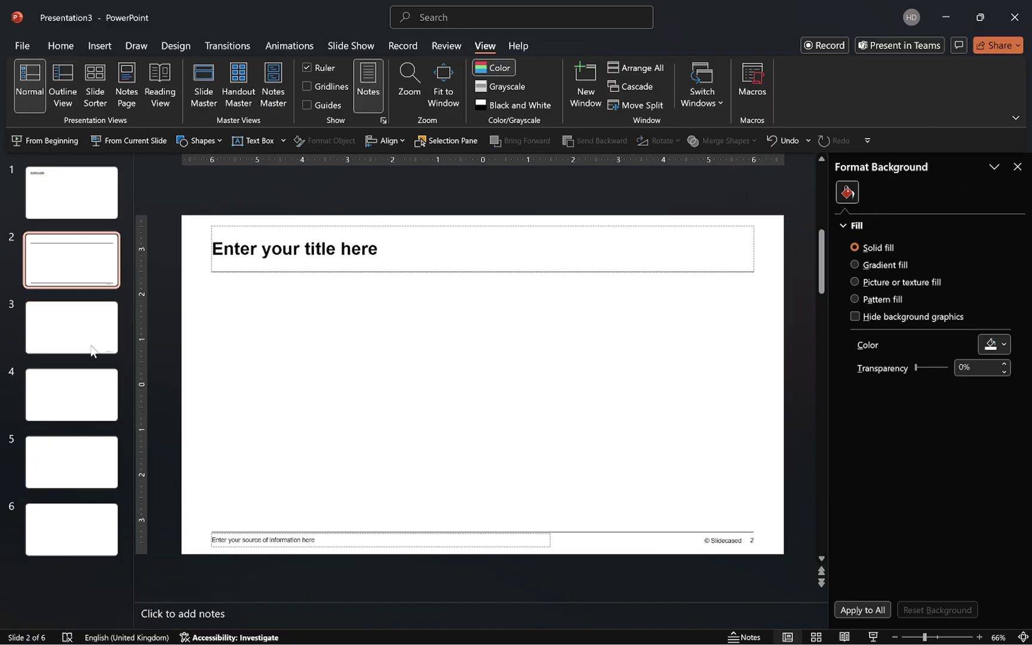
key(Home)
click(296, 343)
text(Slidecased Template)
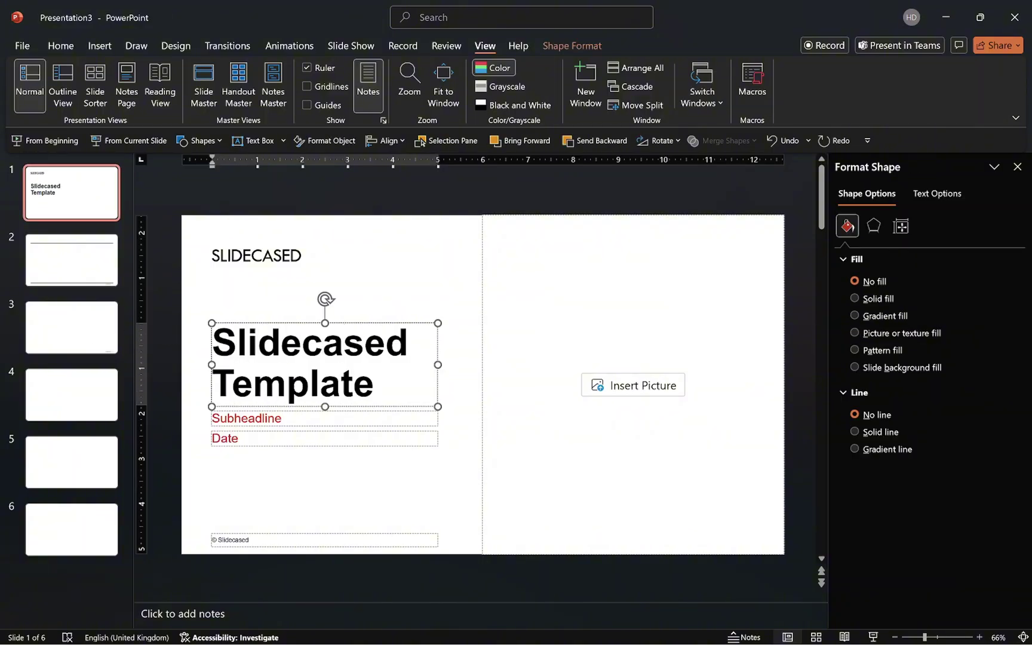
key(ctrl+Return)
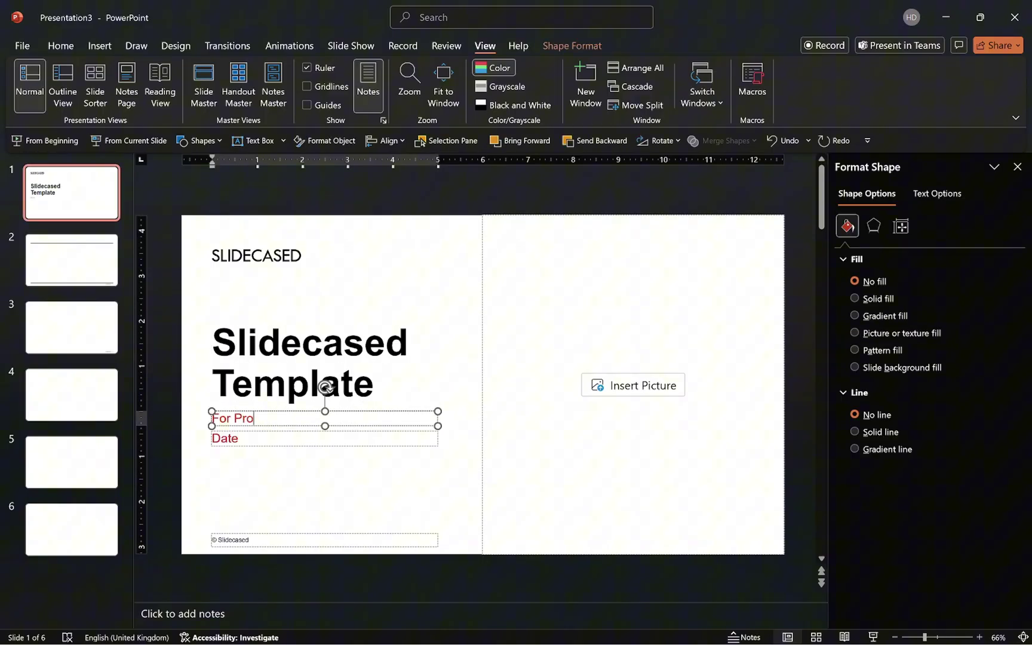
text(For Professionals)
key(ctrl+Return)
text(2025)
Insert the Slide1 image into the picture placeholder and crop it to fill the right half.
click(647, 388)
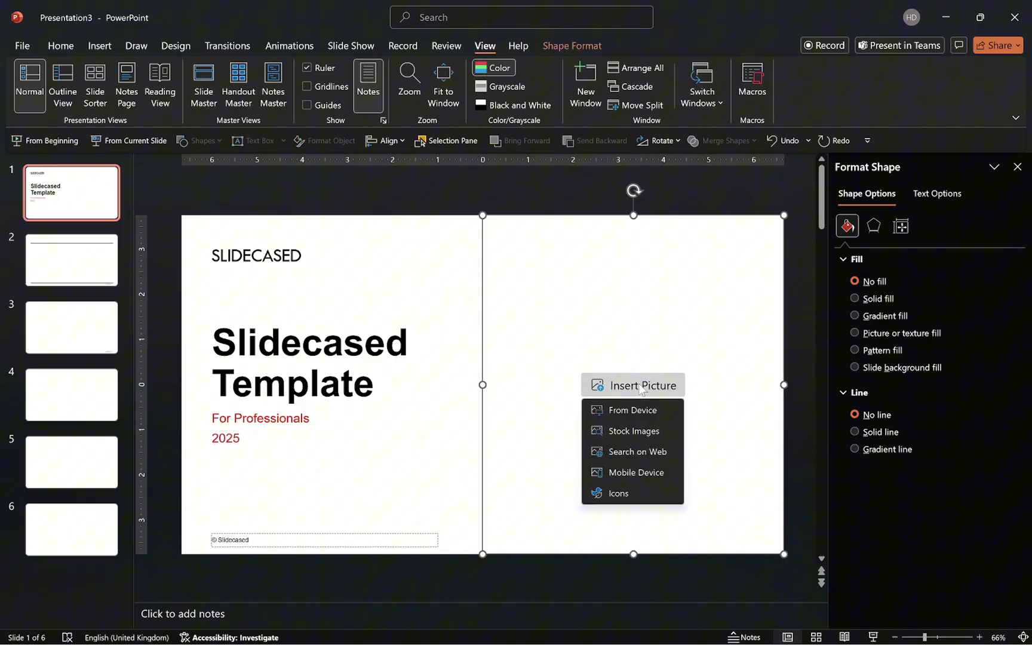
click(650, 414)
click(166, 129)
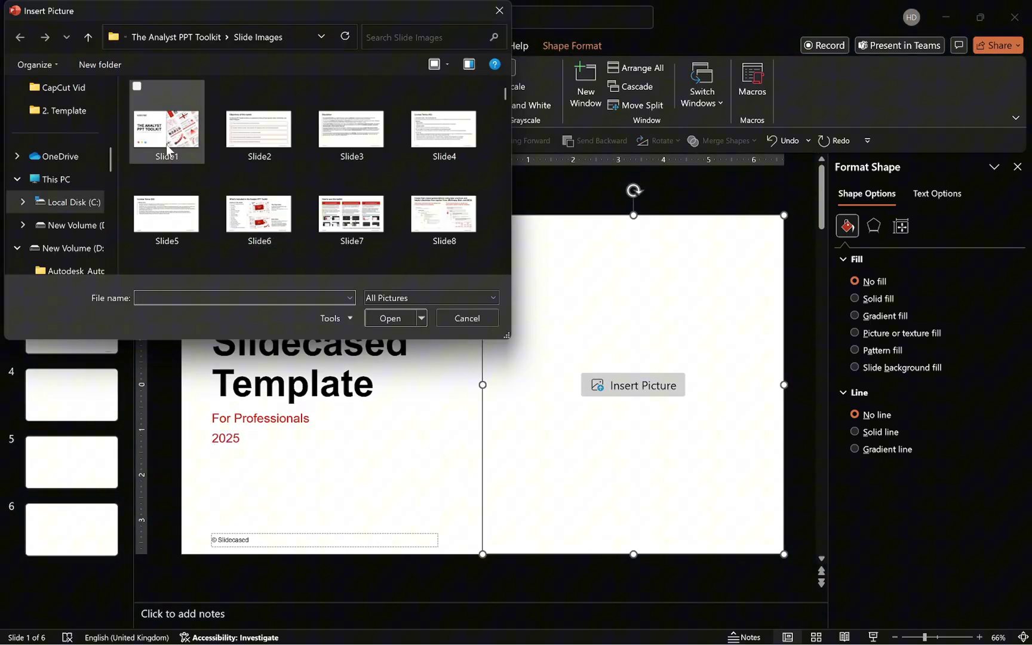
click(391, 318)
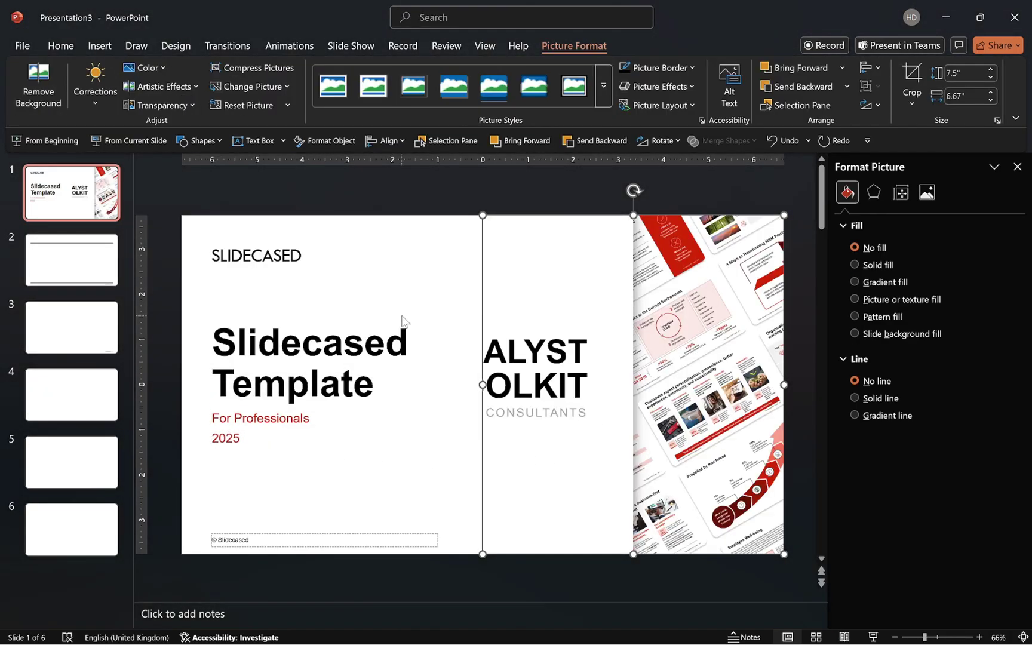
click(911, 77)
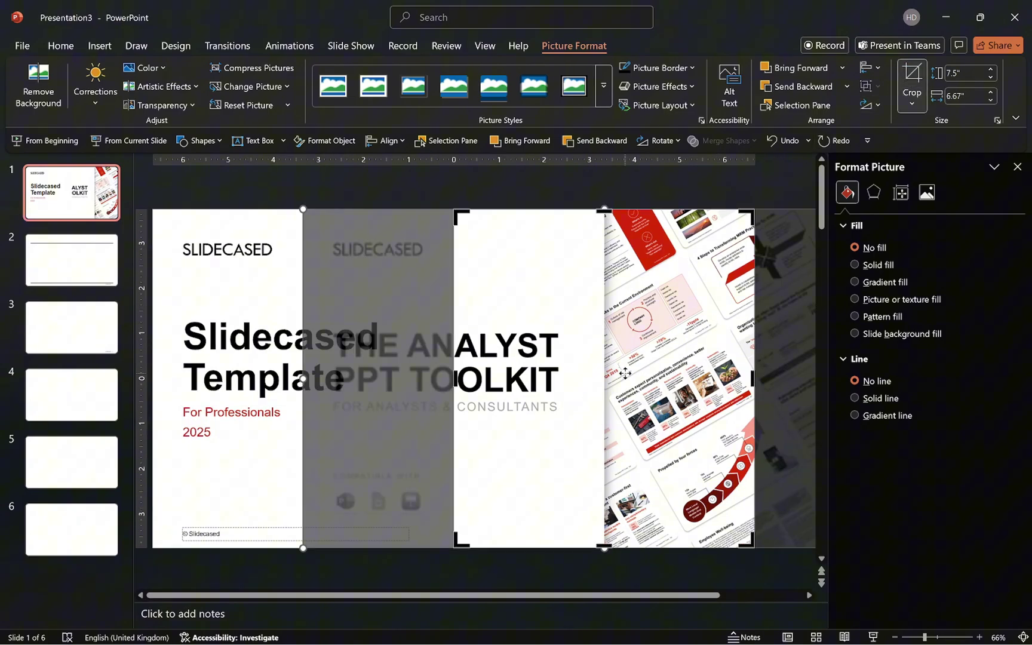
click(475, 379)
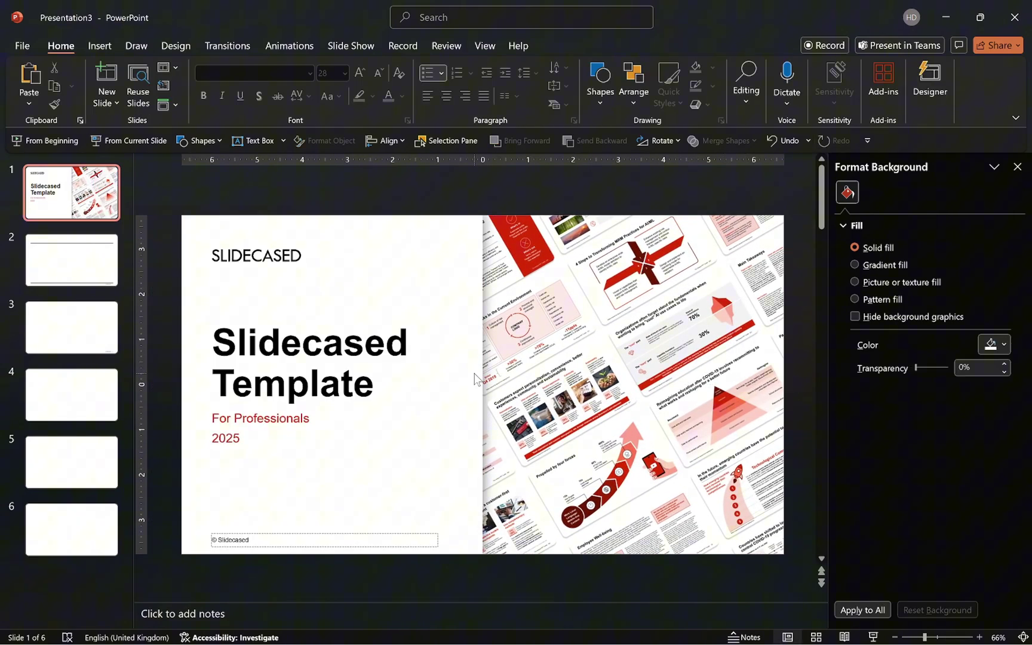